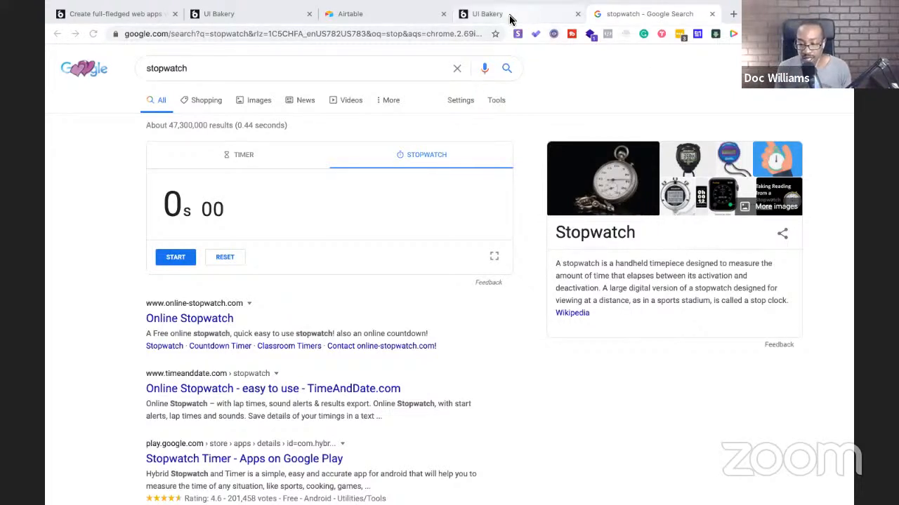
Bring up the UI Bakery homepage and select its web address.
{"action": "left_click", "coordinate": [117, 16]}
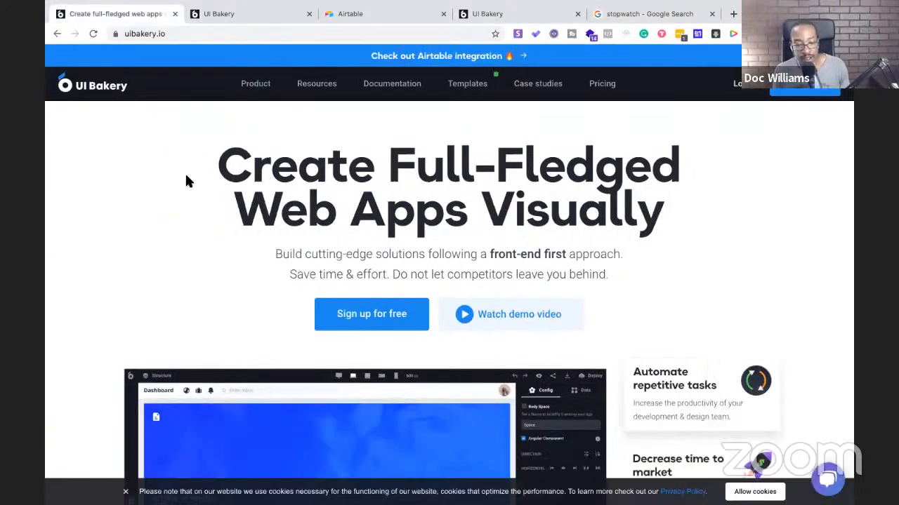
{"action": "left_click", "coordinate": [203, 34]}
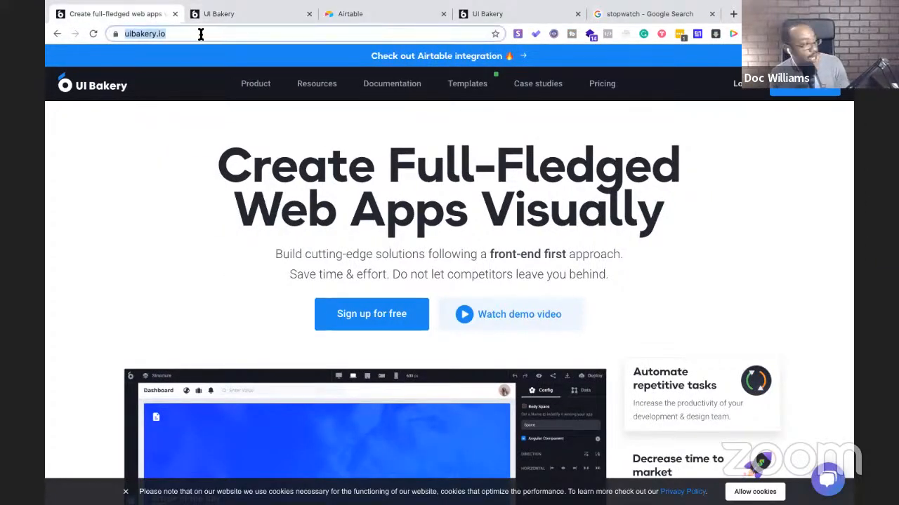
{"action": "key", "text": "super+Tab"}
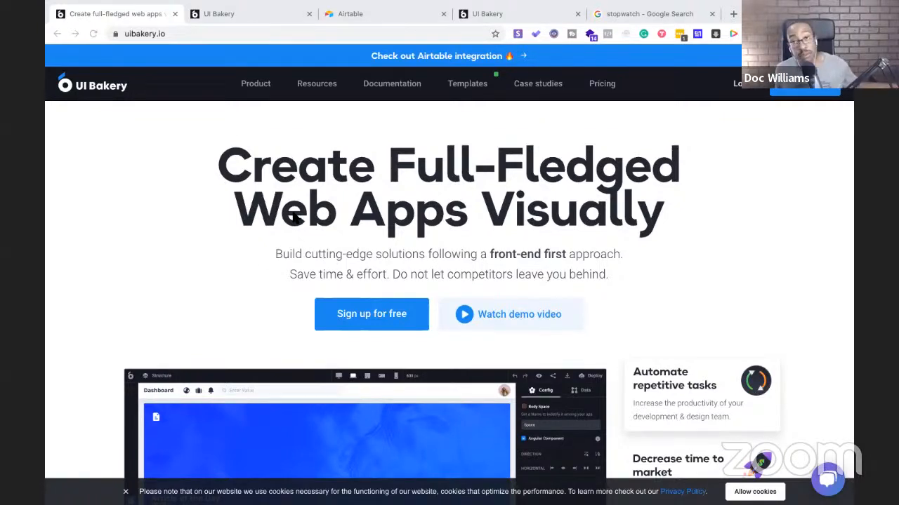
{"action": "left_click", "coordinate": [608, 16]}
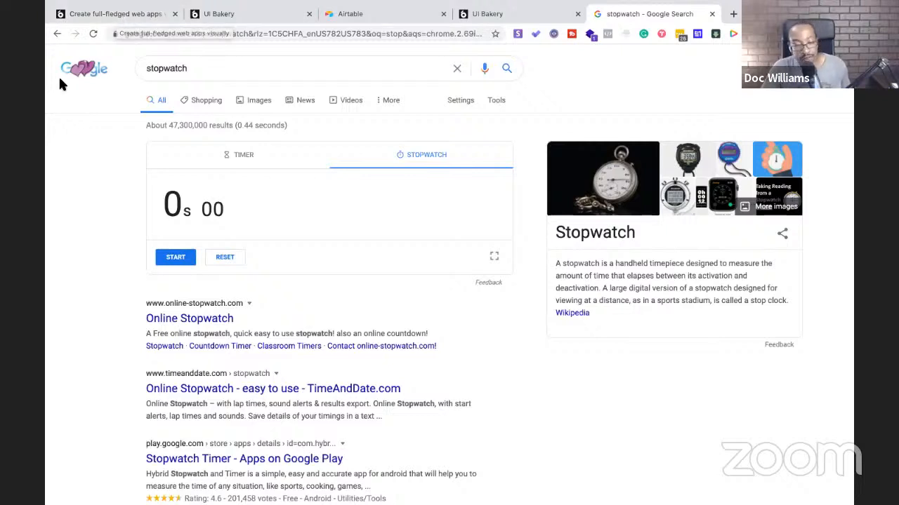
{"action": "left_click", "coordinate": [107, 11]}
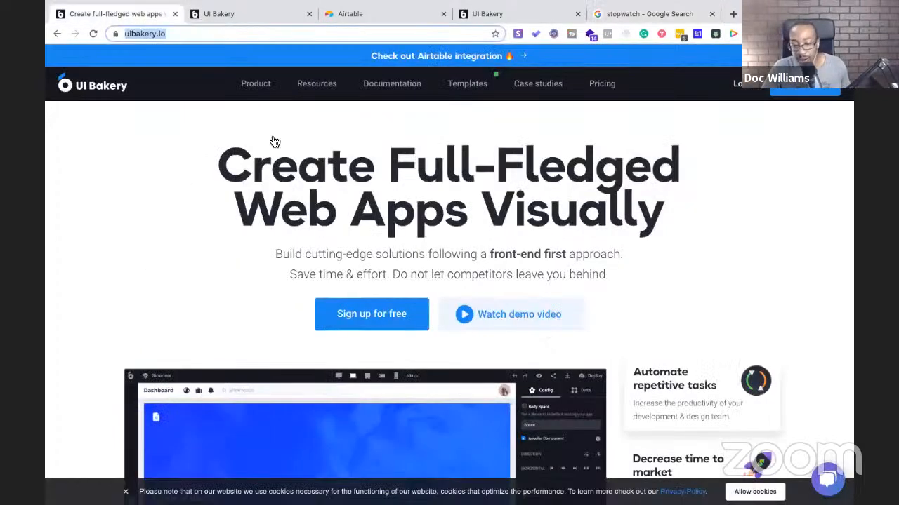
View the shared sales dashboard app and the Airtable bases, and close the shared dashboard page.
{"action": "left_click", "coordinate": [488, 11]}
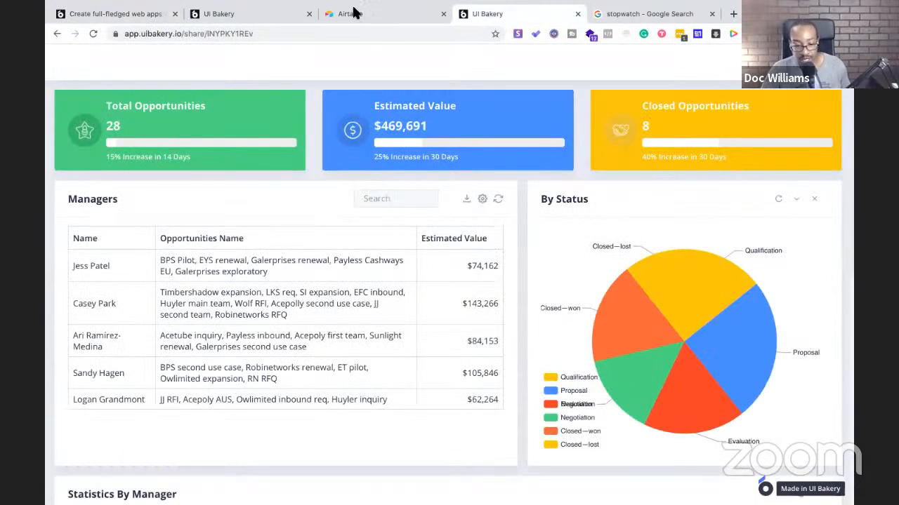
{"action": "left_click", "coordinate": [352, 12]}
{"action": "left_click", "coordinate": [578, 14]}
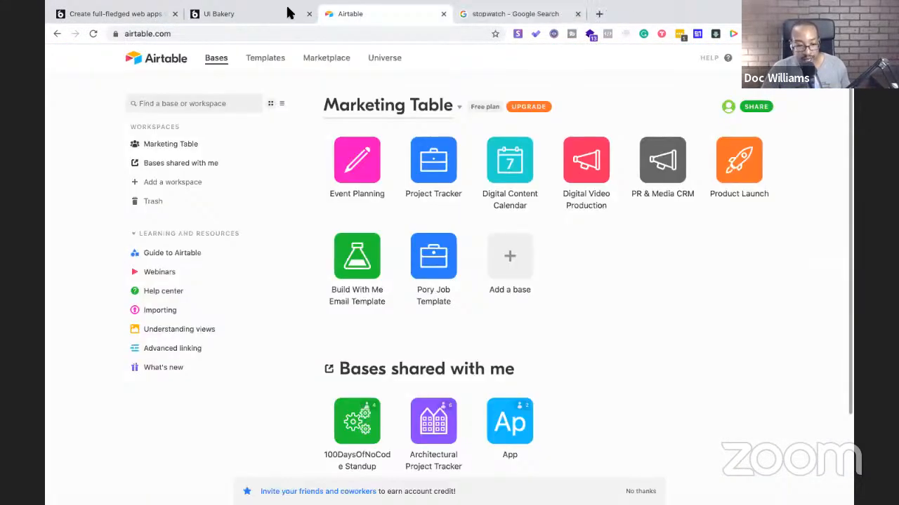
Delete the Airtable Beta project from UI Bakery's projects, entering its name to authorize the deletion.
{"action": "left_click", "coordinate": [260, 14]}
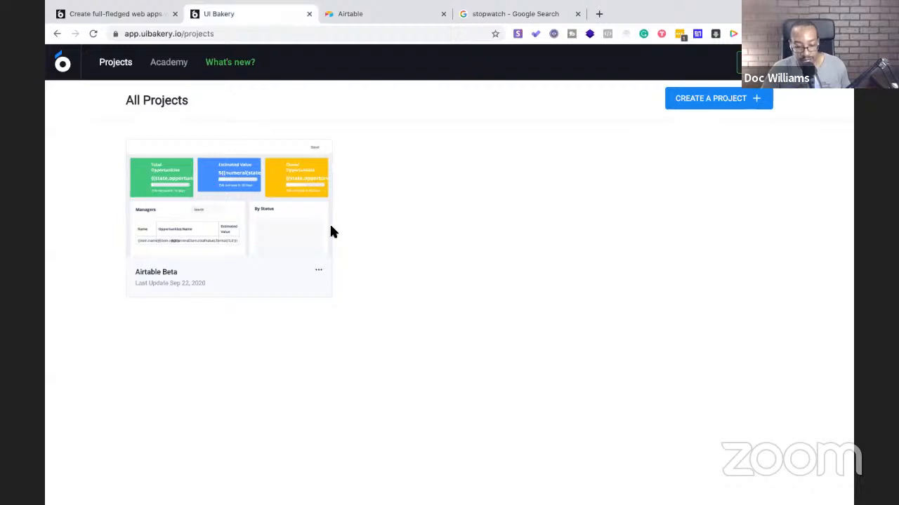
{"action": "left_click", "coordinate": [318, 271]}
{"action": "left_click", "coordinate": [296, 317]}
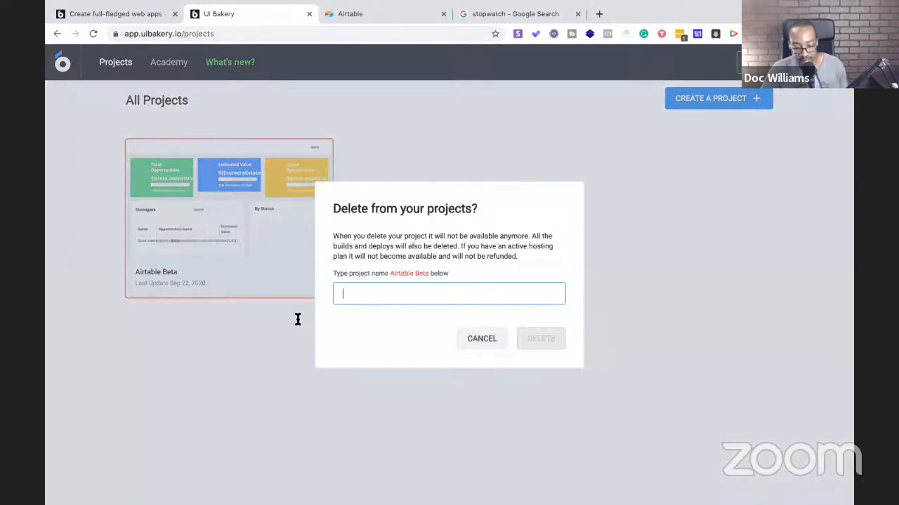
{"action": "left_click_drag", "start_coordinate": [429, 273], "coordinate": [391, 274]}
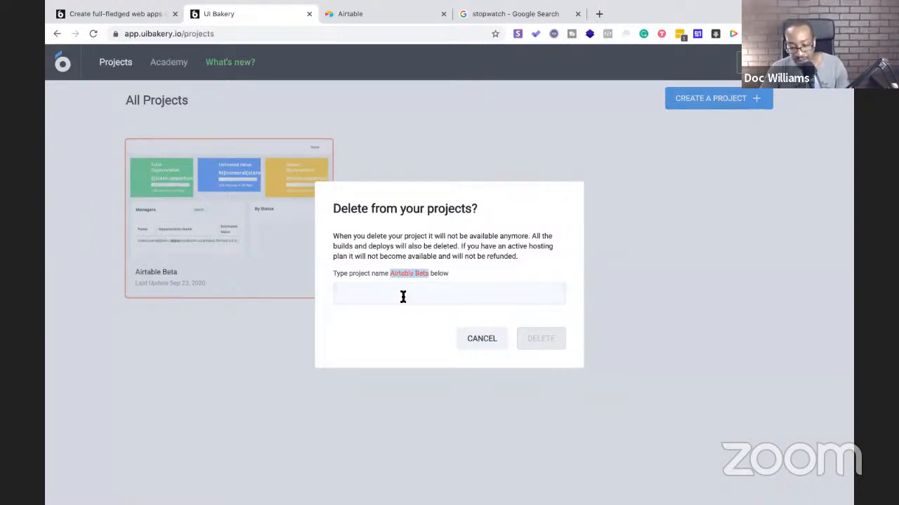
{"action": "left_click", "coordinate": [403, 296]}
{"action": "type", "text": "Airtable Beta"}
{"action": "left_click", "coordinate": [538, 339]}
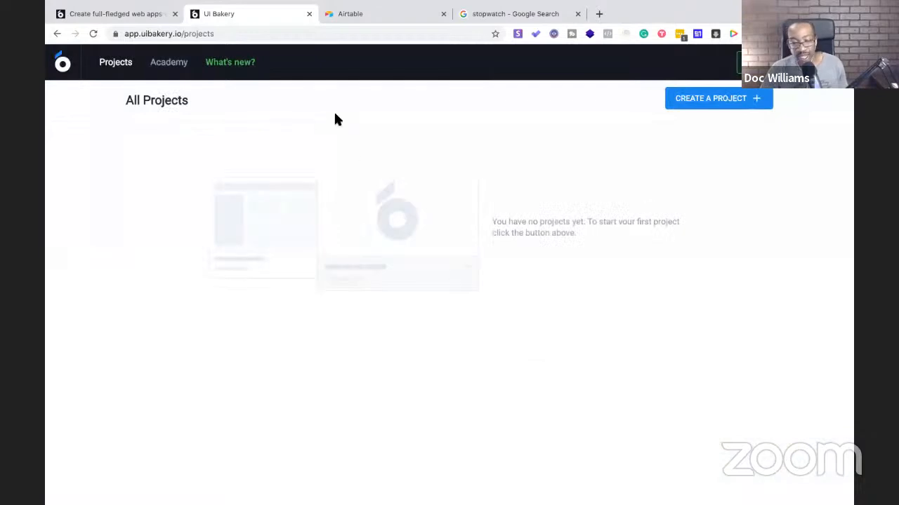
Look over the UI Bakery homepage and examine the Sales CRM Dashboard template page linked from its Airtable integration banner.
{"action": "left_click", "coordinate": [134, 20]}
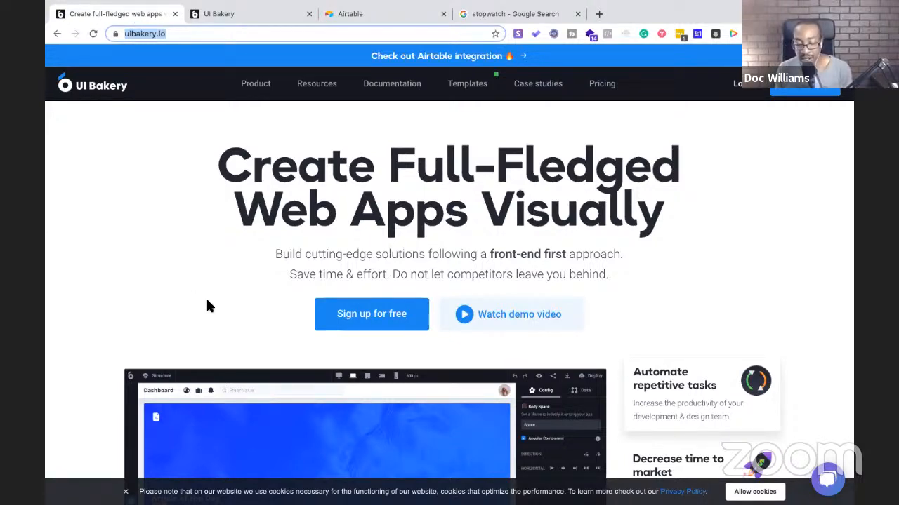
{"action": "scroll", "coordinate": [207, 305], "scroll_direction": "down", "scroll_amount": 3}
{"action": "scroll", "coordinate": [207, 306], "scroll_direction": "down", "scroll_amount": 7}
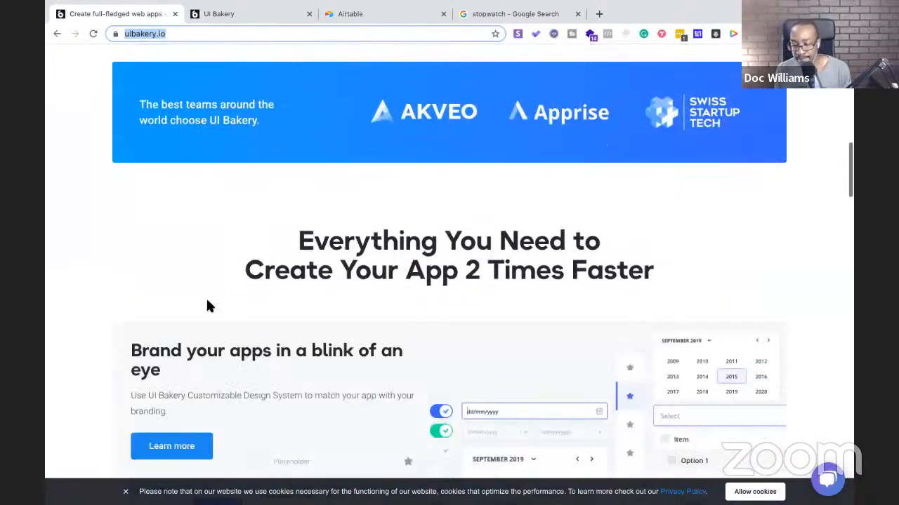
{"action": "scroll", "coordinate": [207, 307], "scroll_direction": "up", "scroll_amount": 1}
{"action": "scroll", "coordinate": [207, 306], "scroll_direction": "up", "scroll_amount": 10}
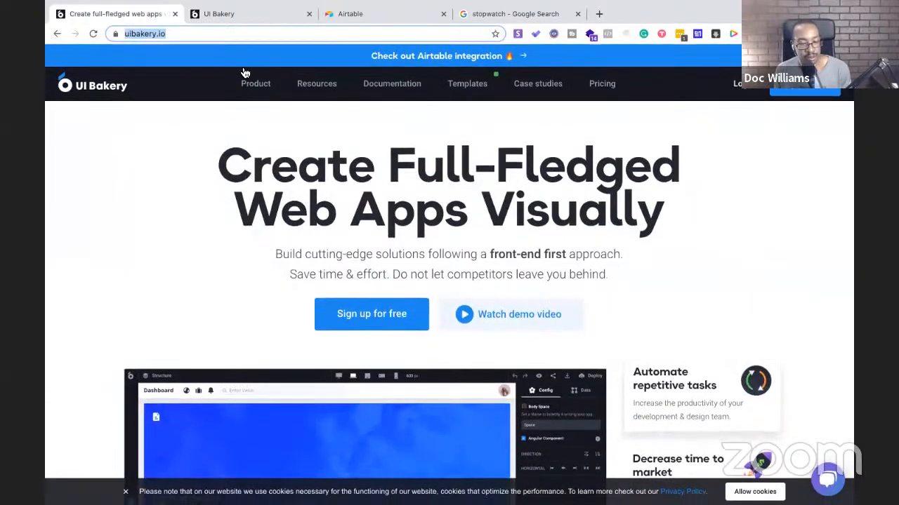
{"action": "left_click", "coordinate": [387, 64]}
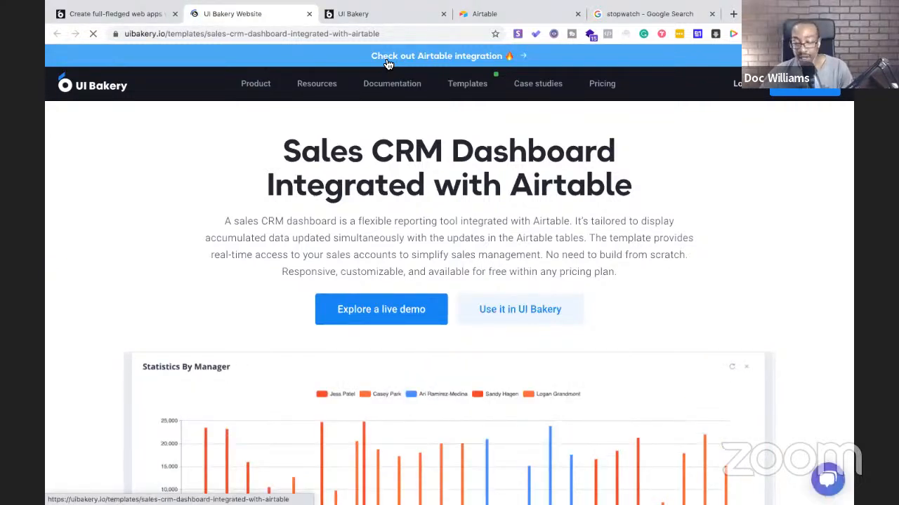
{"action": "scroll", "coordinate": [337, 141], "scroll_direction": "down", "scroll_amount": 5}
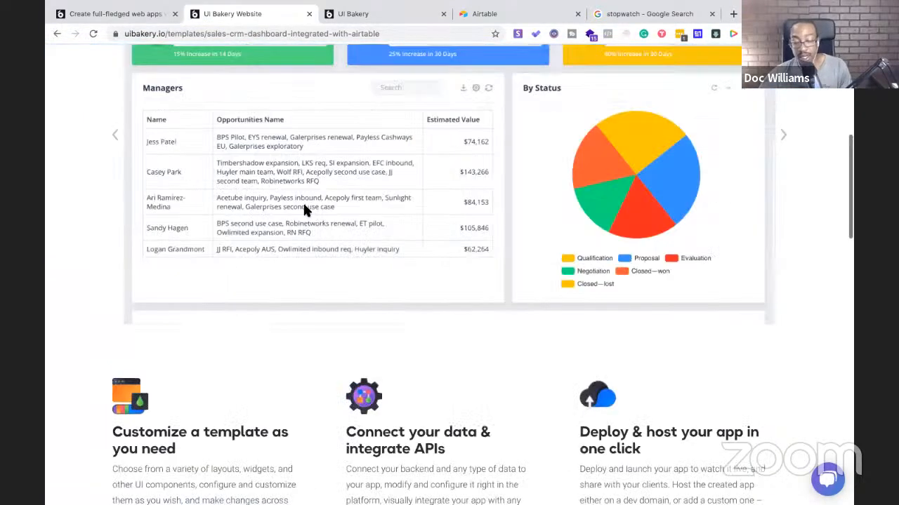
{"action": "scroll", "coordinate": [304, 206], "scroll_direction": "down", "scroll_amount": 1}
{"action": "scroll", "coordinate": [304, 206], "scroll_direction": "up", "scroll_amount": 5}
{"action": "scroll", "coordinate": [304, 206], "scroll_direction": "up", "scroll_amount": 1}
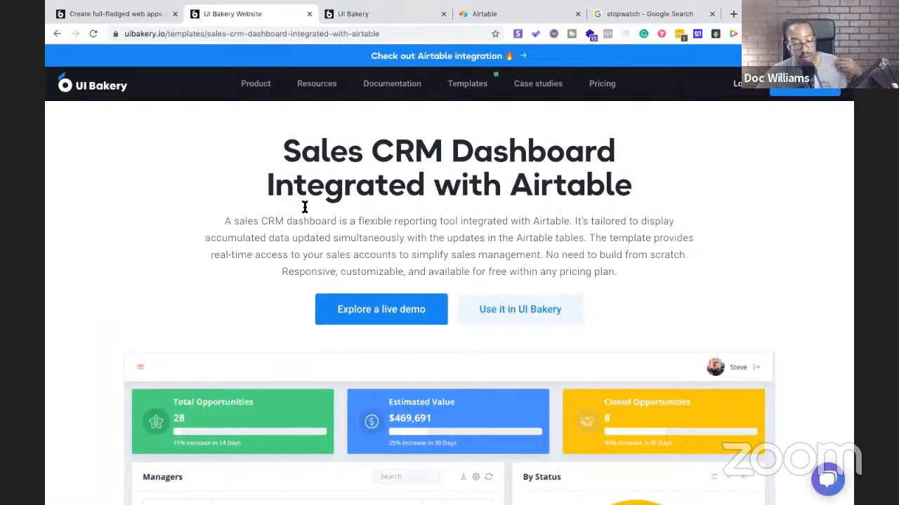
{"action": "scroll", "coordinate": [304, 206], "scroll_direction": "down", "scroll_amount": 1}
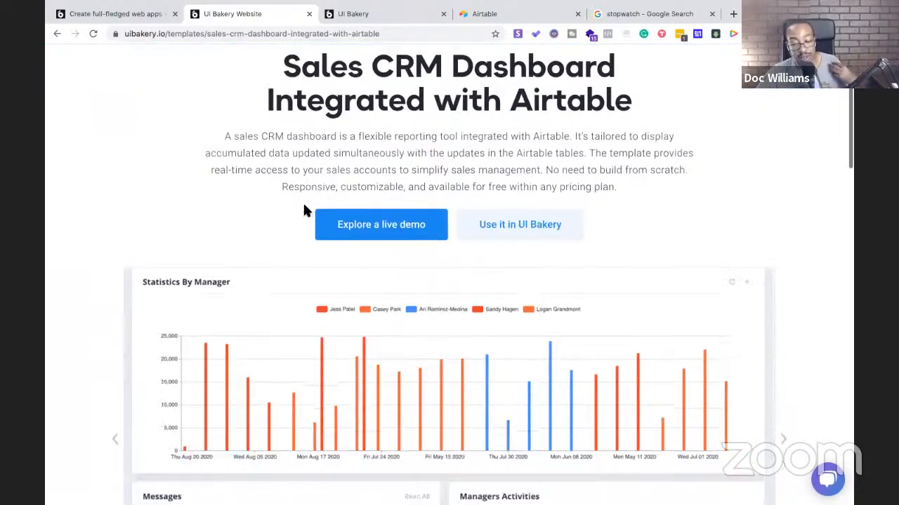
{"action": "scroll", "coordinate": [304, 206], "scroll_direction": "up", "scroll_amount": 1}
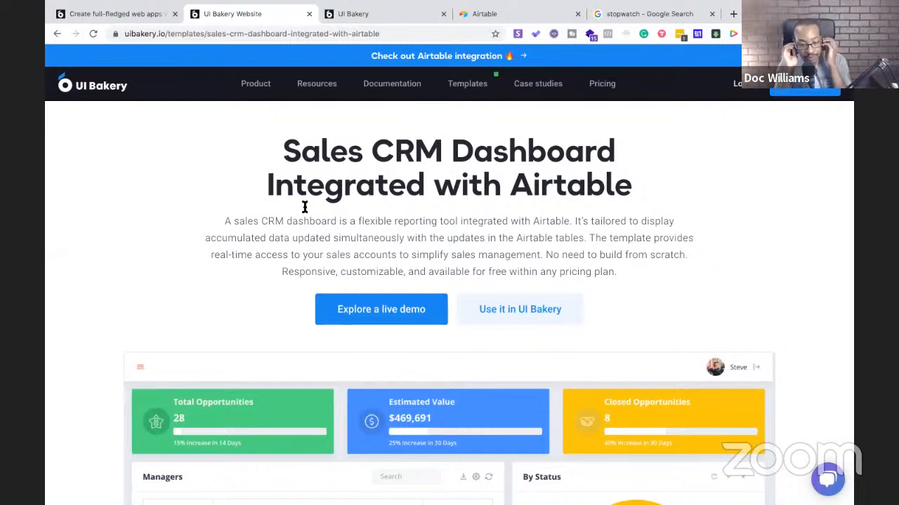
{"action": "mouse_move", "coordinate": [314, 70]}
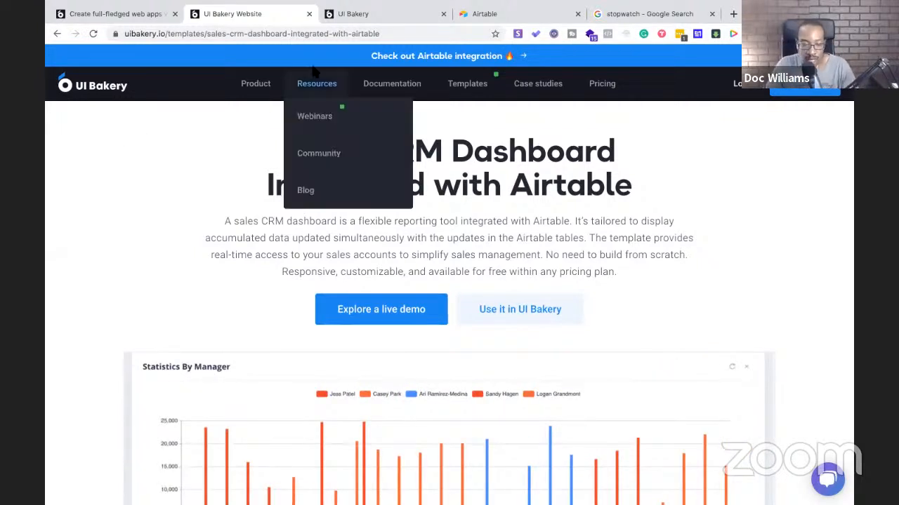
{"action": "left_click", "coordinate": [376, 14]}
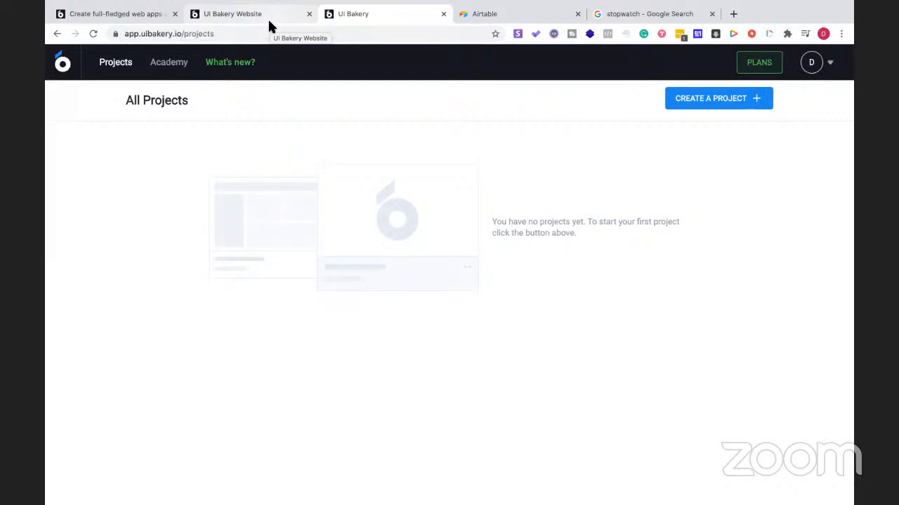
{"action": "mouse_move", "coordinate": [289, 0]}
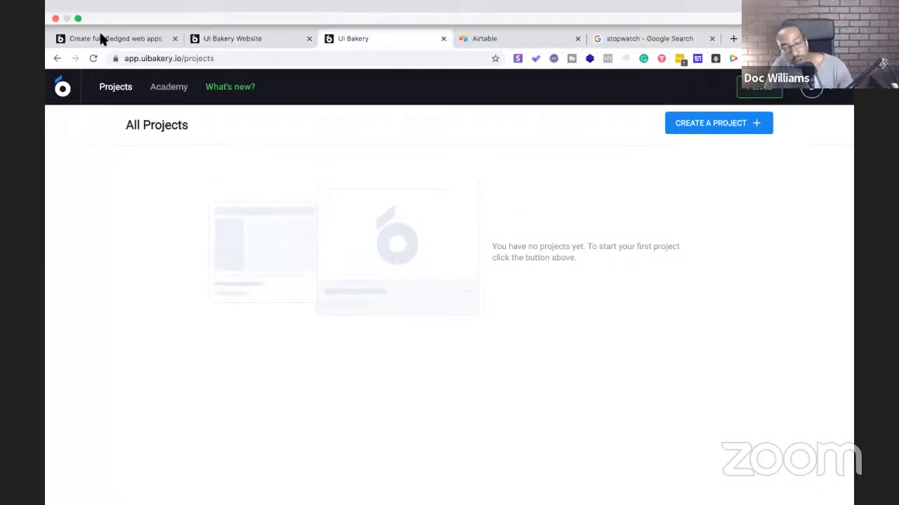
{"action": "left_click", "coordinate": [101, 39]}
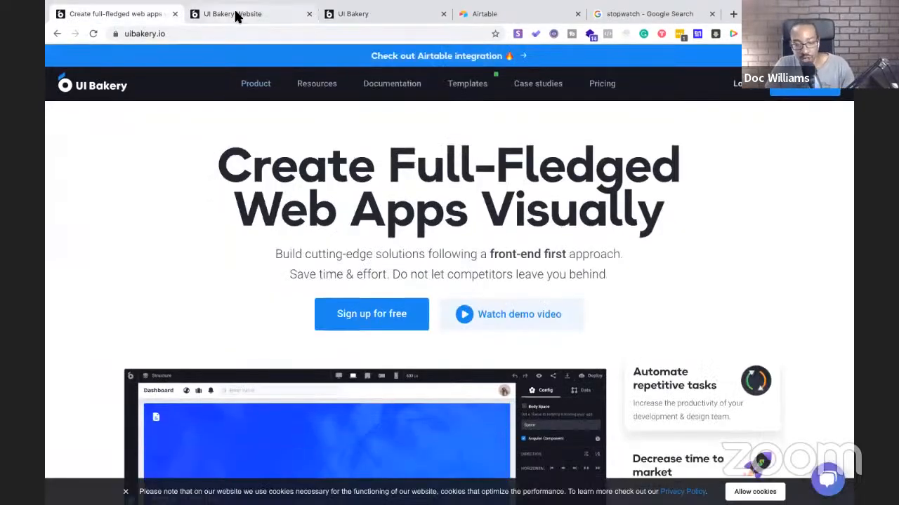
{"action": "left_click", "coordinate": [236, 17]}
{"action": "left_click", "coordinate": [387, 36]}
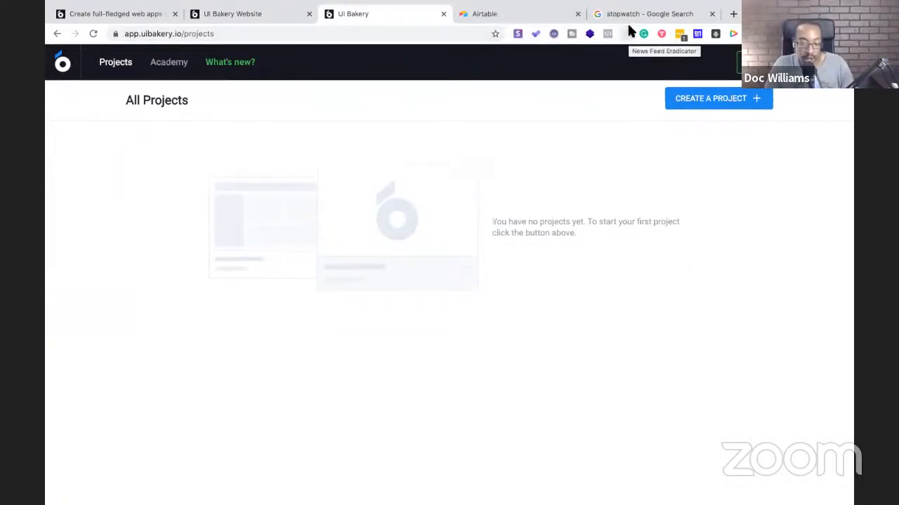
{"action": "left_click", "coordinate": [522, 17]}
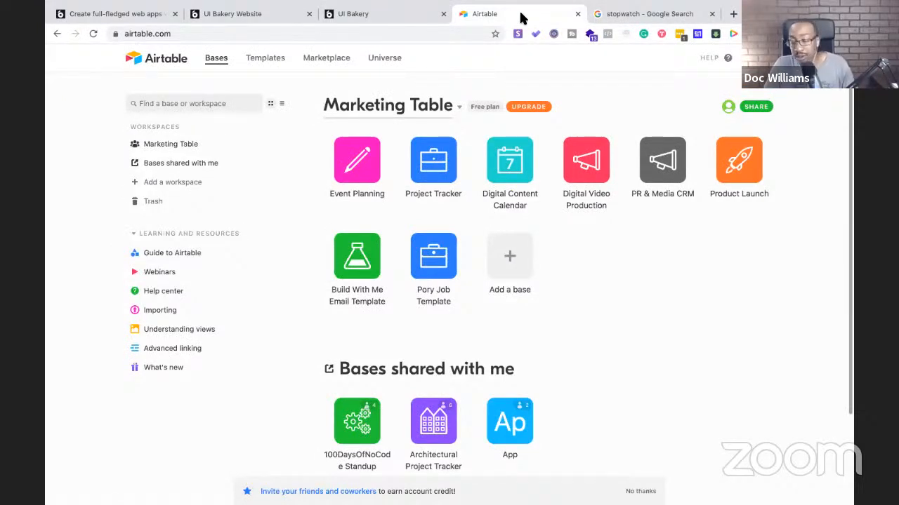
{"action": "left_click", "coordinate": [383, 20]}
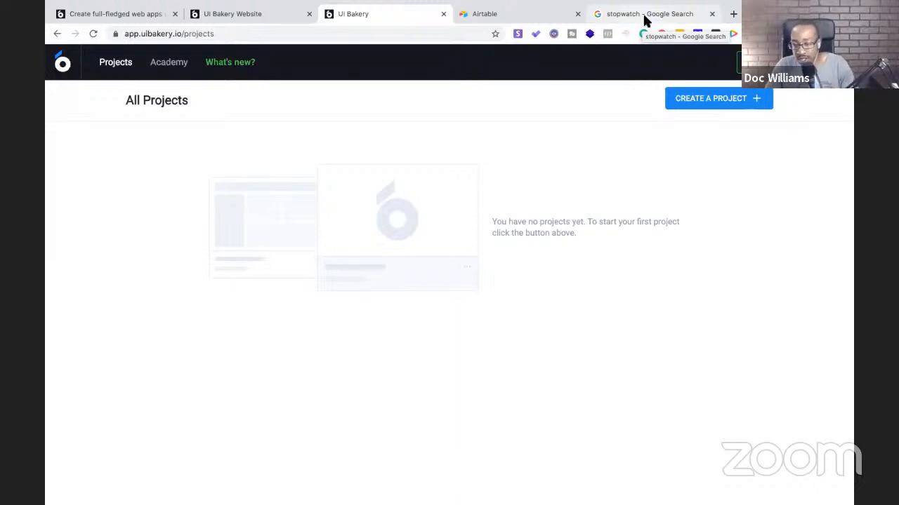
Start the Google stopwatch and return to the UI Bakery projects page.
{"action": "left_click", "coordinate": [640, 18]}
{"action": "left_click", "coordinate": [175, 258]}
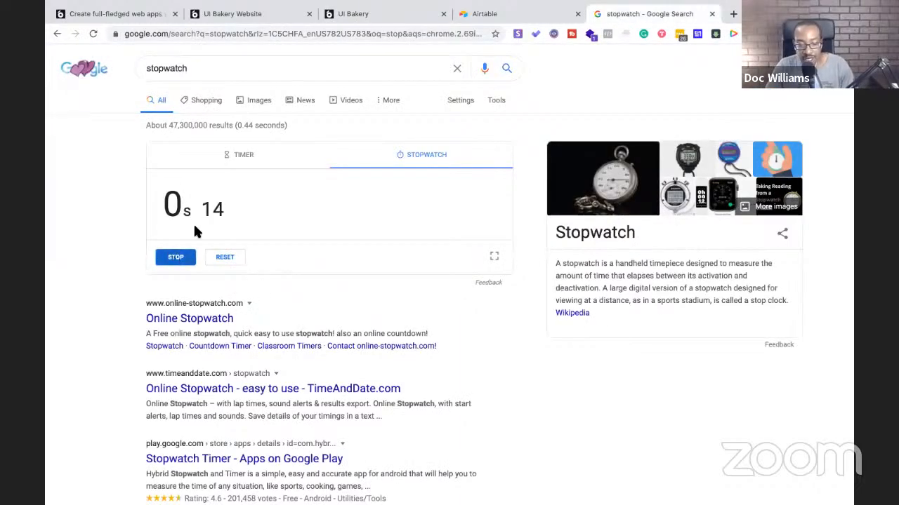
{"action": "left_click", "coordinate": [517, 14]}
{"action": "left_click", "coordinate": [397, 14]}
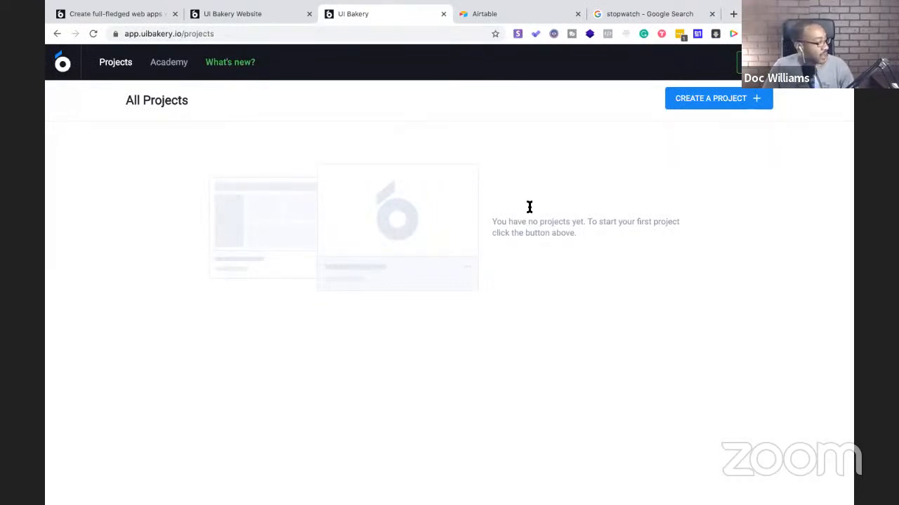
{"action": "left_click", "coordinate": [698, 104]}
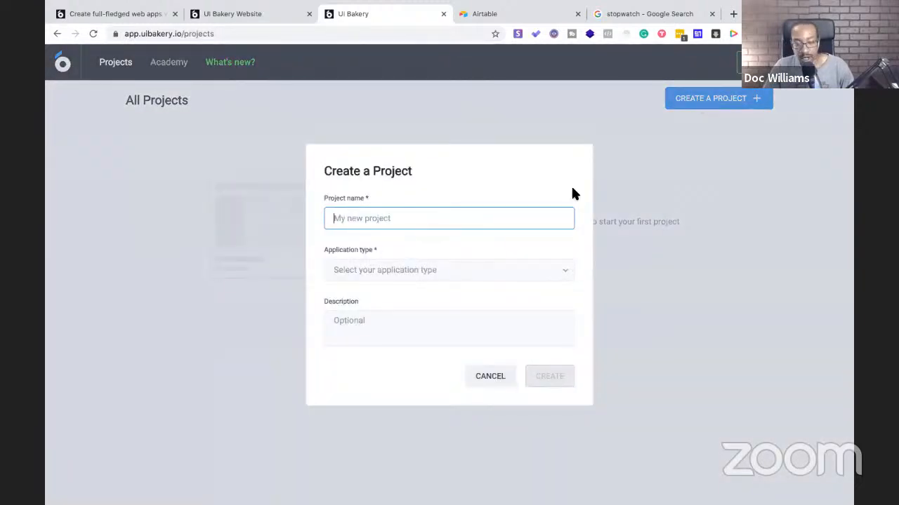
{"action": "left_click", "coordinate": [478, 221]}
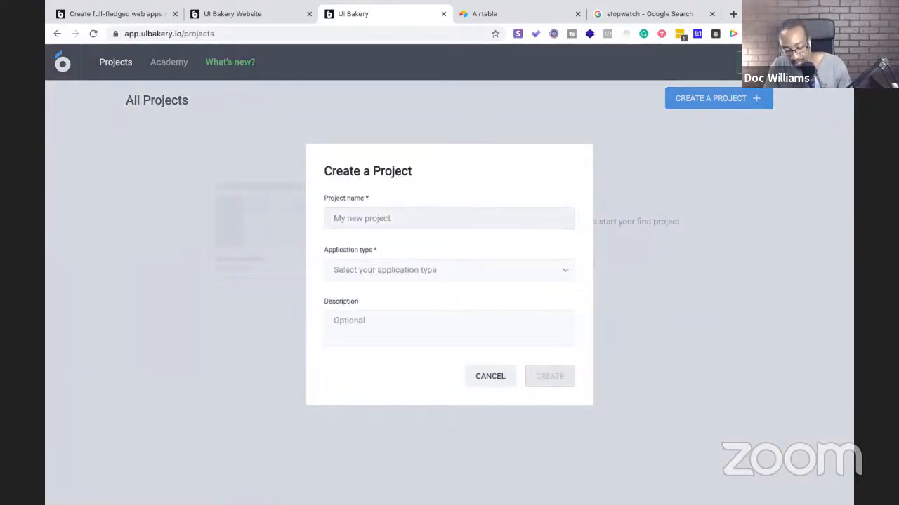
{"action": "type", "text": "Airtable Be"}
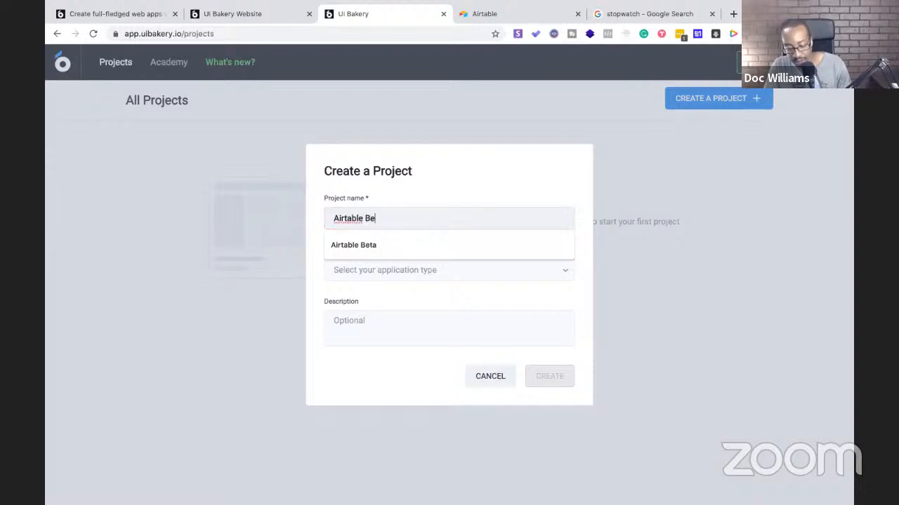
{"action": "type", "text": "ta Project"}
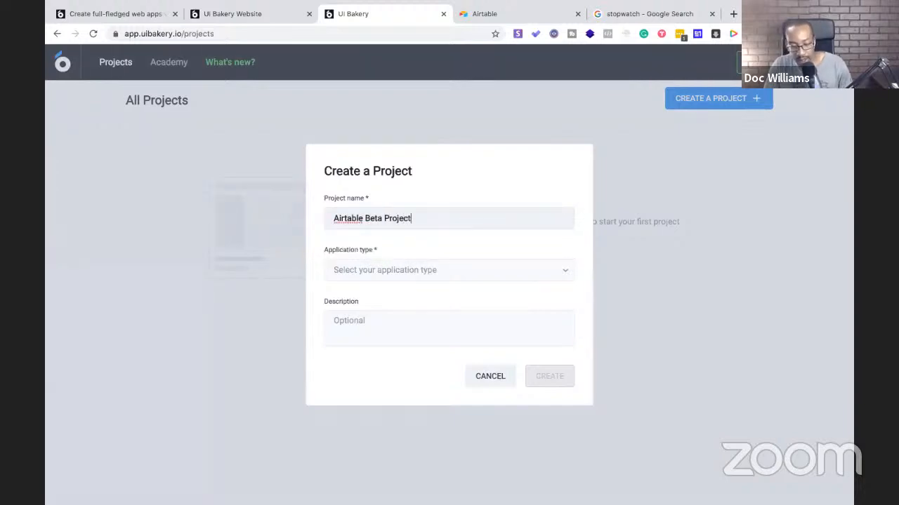
{"action": "left_click", "coordinate": [419, 274]}
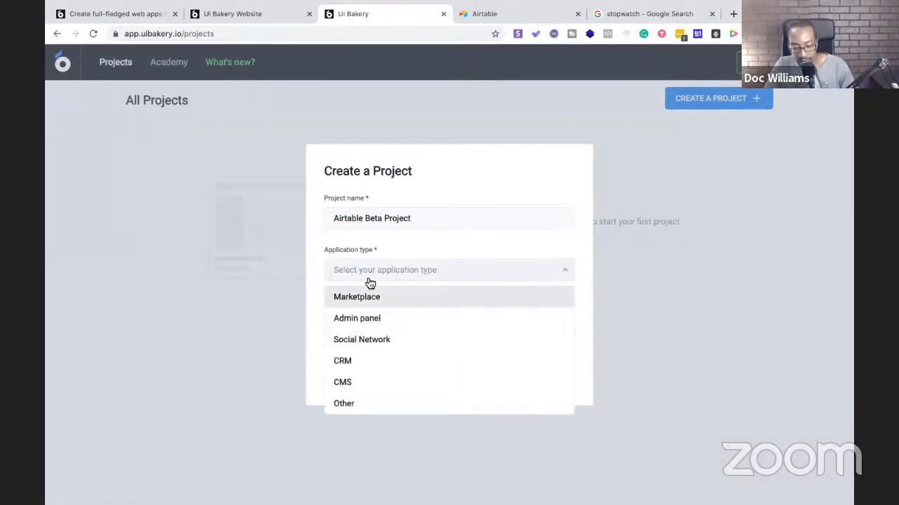
{"action": "left_click", "coordinate": [344, 319]}
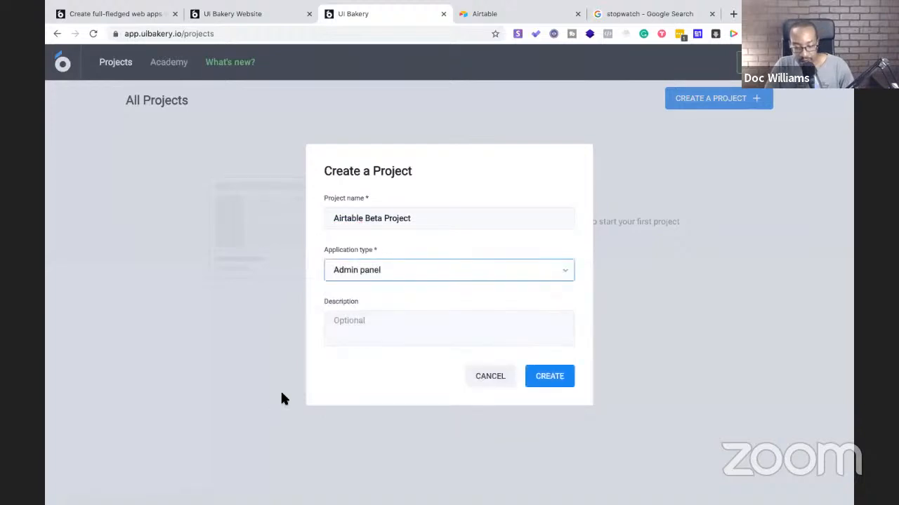
{"action": "left_click", "coordinate": [486, 377]}
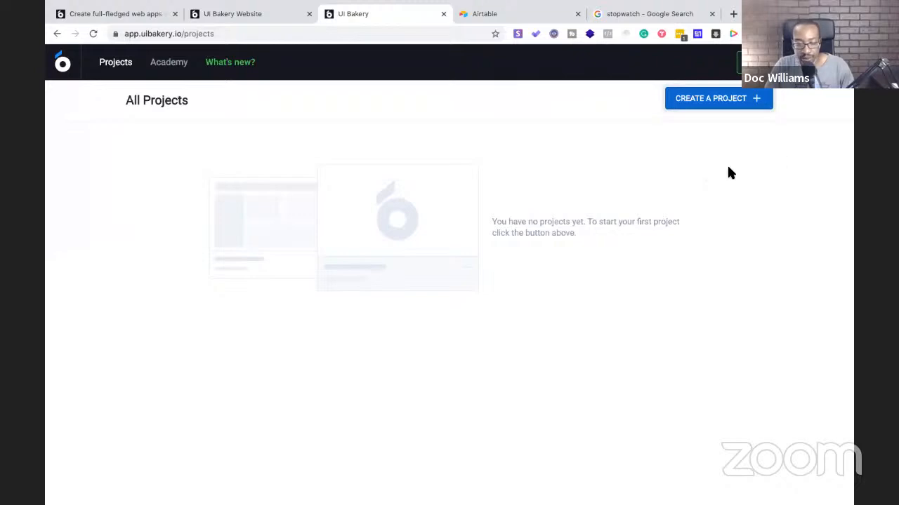
Sign in to UI Bakery from its Templates web page, trying the saved email login and switching to a Google account.
{"action": "left_click", "coordinate": [264, 17]}
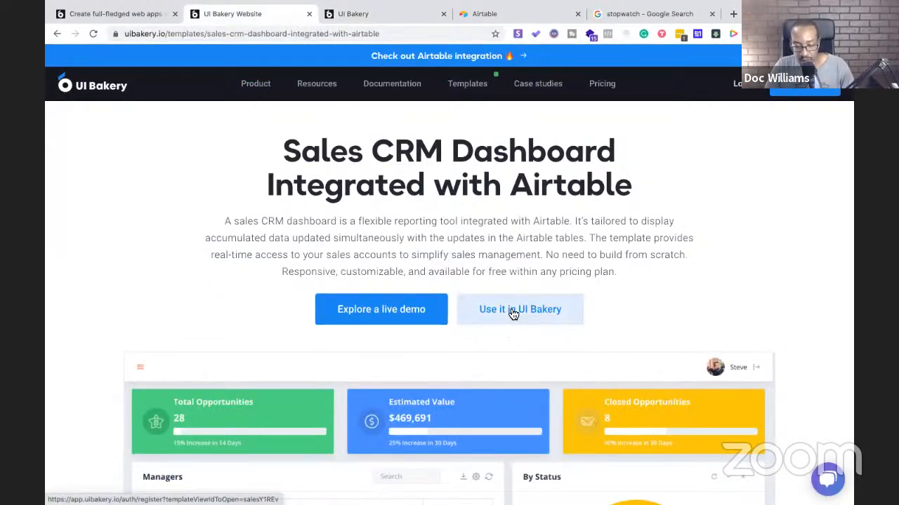
{"action": "left_click", "coordinate": [473, 88]}
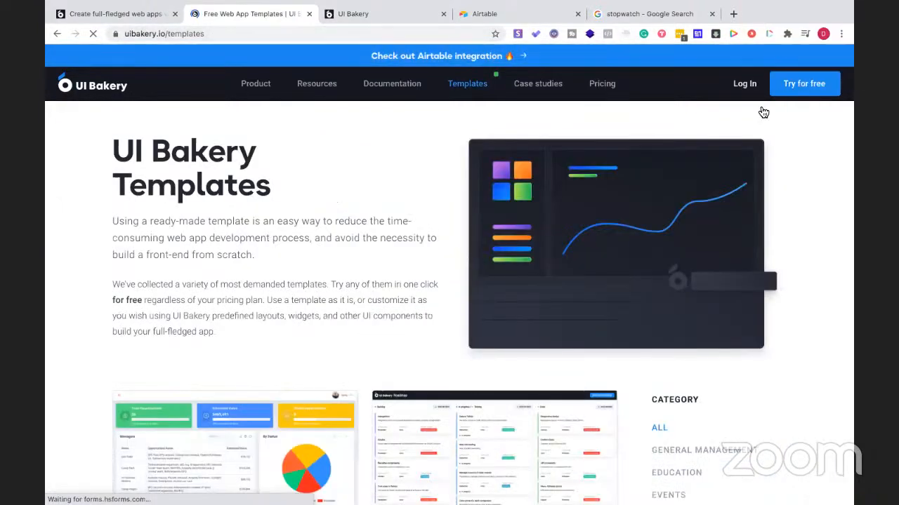
{"action": "left_click", "coordinate": [744, 84]}
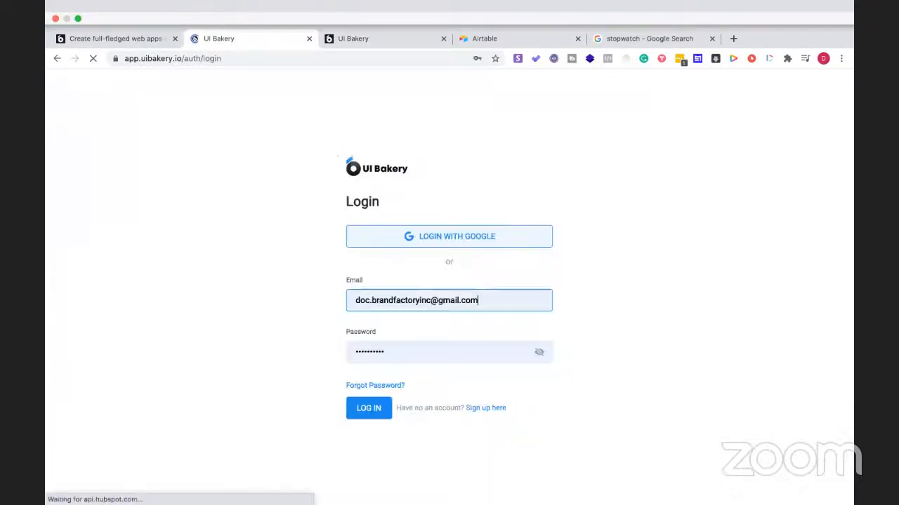
{"action": "left_click", "coordinate": [372, 398]}
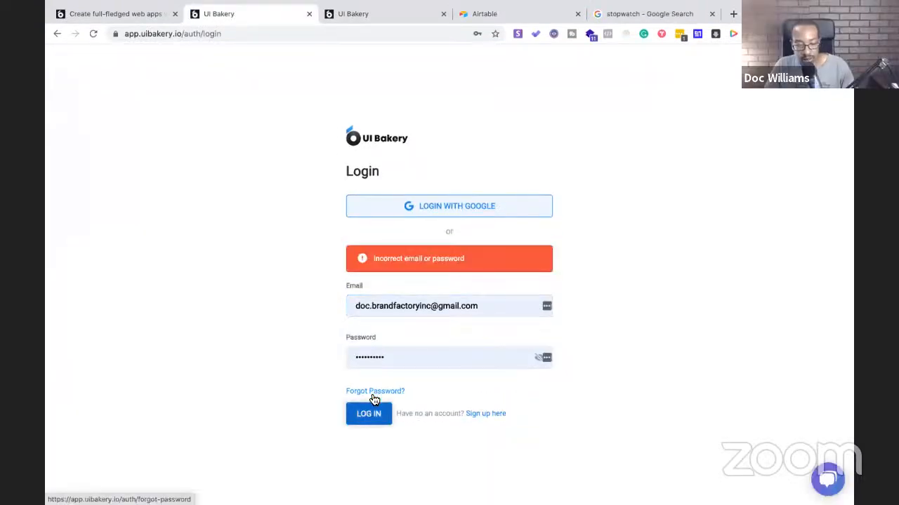
{"action": "left_click", "coordinate": [429, 207]}
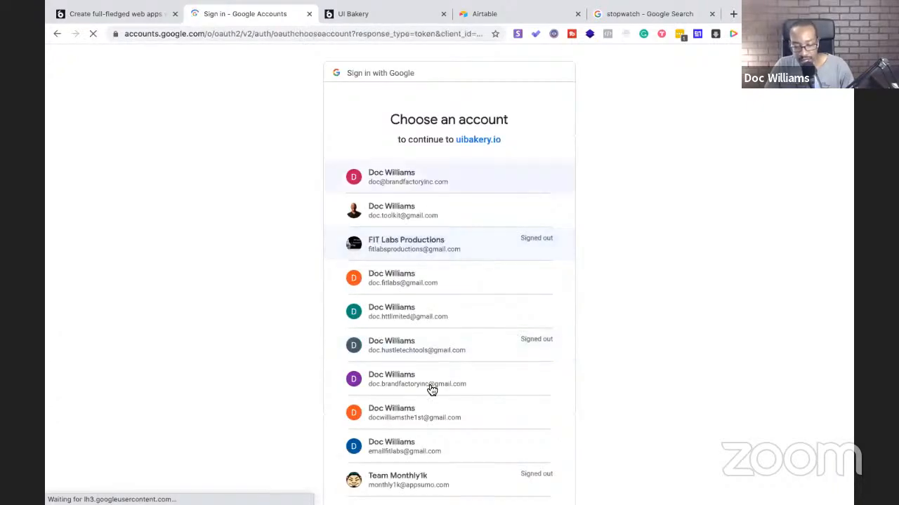
{"action": "left_click", "coordinate": [378, 273]}
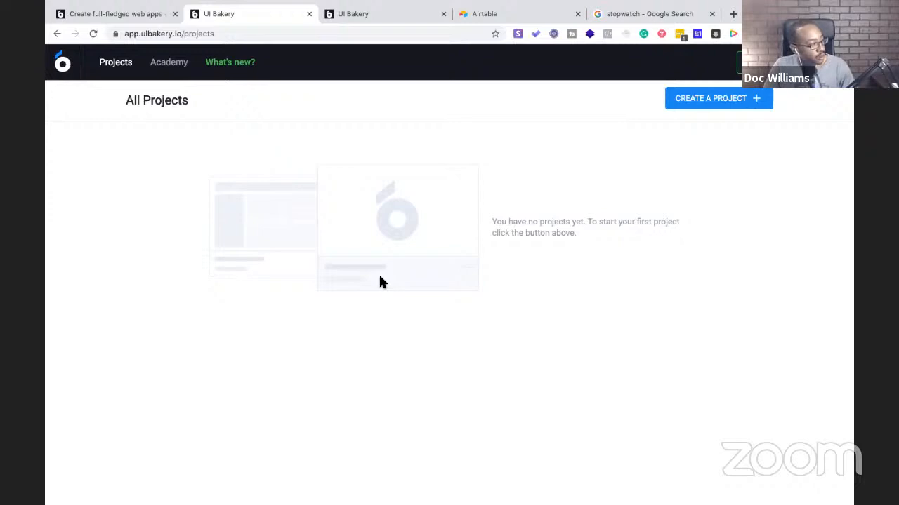
Create a project named "Airtable Beta LIVE" with application type CRM and description "Airtable test".
{"action": "left_click", "coordinate": [707, 100]}
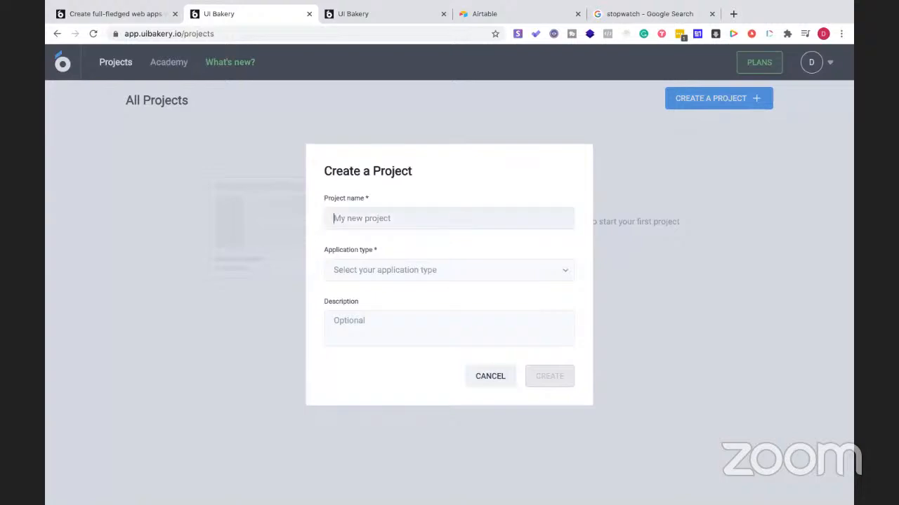
{"action": "type", "text": "Airtabe"}
{"action": "key", "text": "BackSpace"}
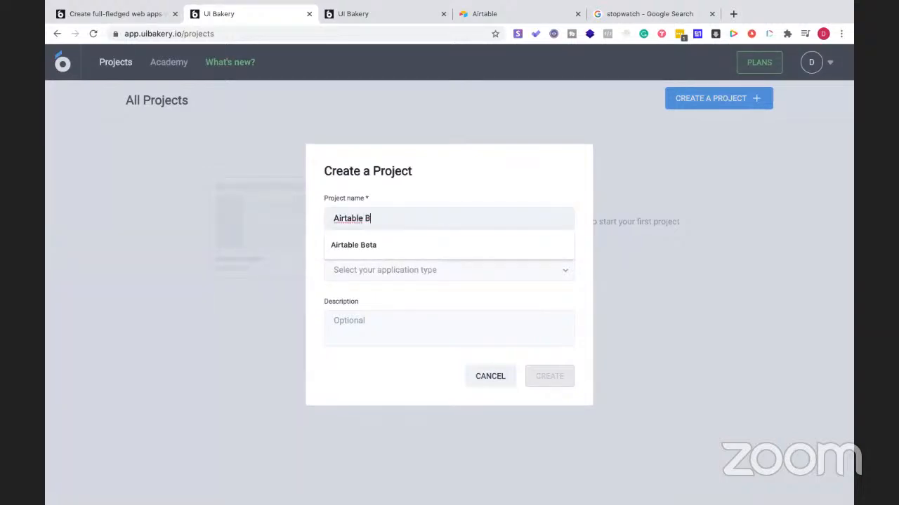
{"action": "type", "text": "a LIVE"}
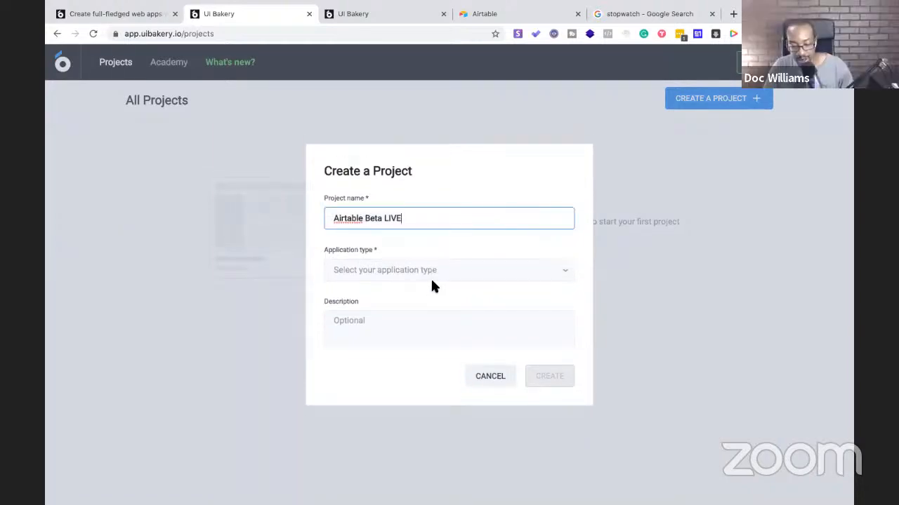
{"action": "left_click", "coordinate": [433, 276]}
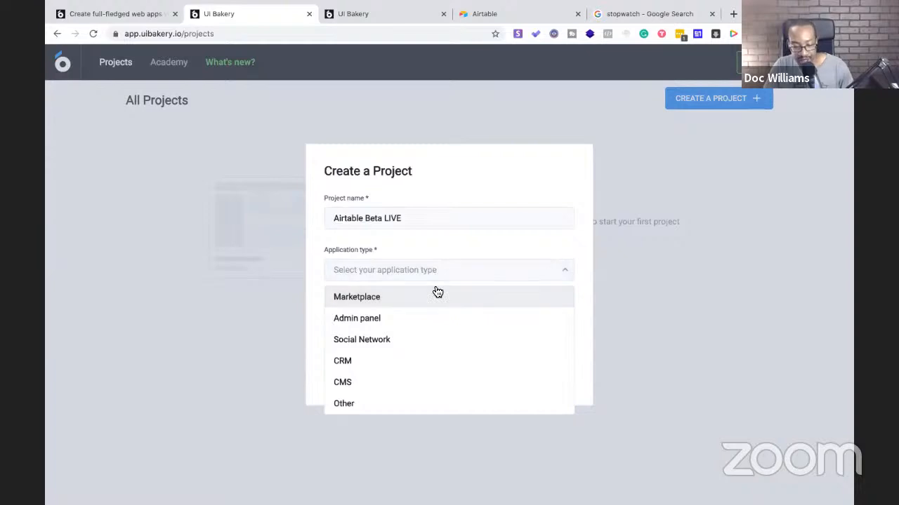
{"action": "left_click", "coordinate": [405, 359]}
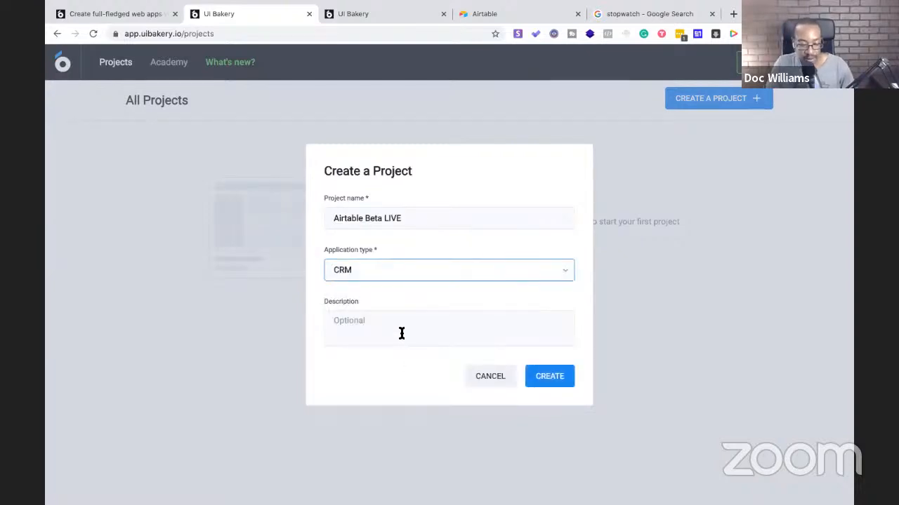
{"action": "left_click", "coordinate": [402, 332]}
{"action": "type", "text": "Airtable test"}
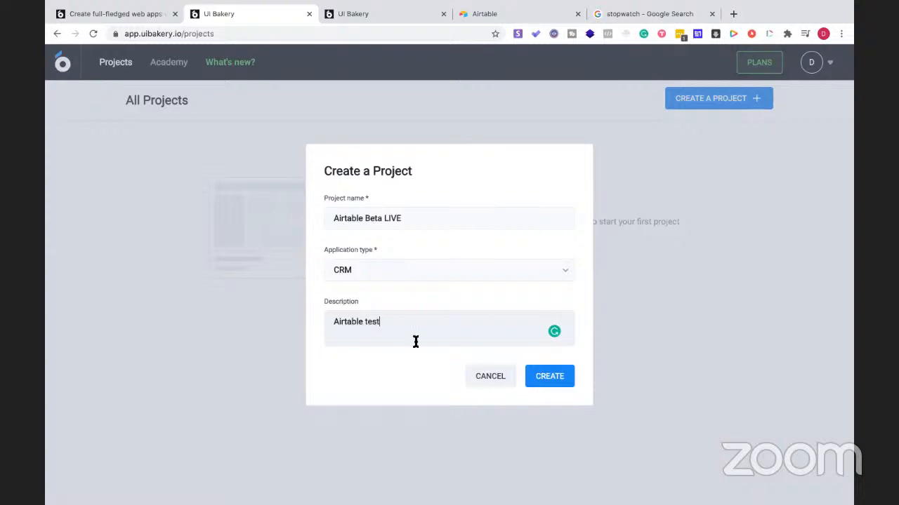
{"action": "left_click", "coordinate": [542, 377]}
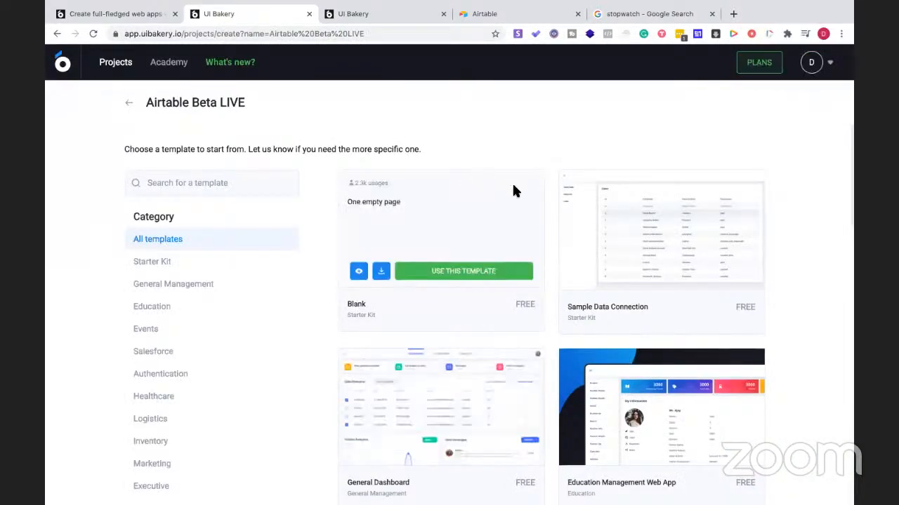
Start the project from the "Sales CRM dashboard integrated with Airtable" template and skip the builder's hints.
{"action": "scroll", "coordinate": [513, 190], "scroll_direction": "down", "scroll_amount": 3}
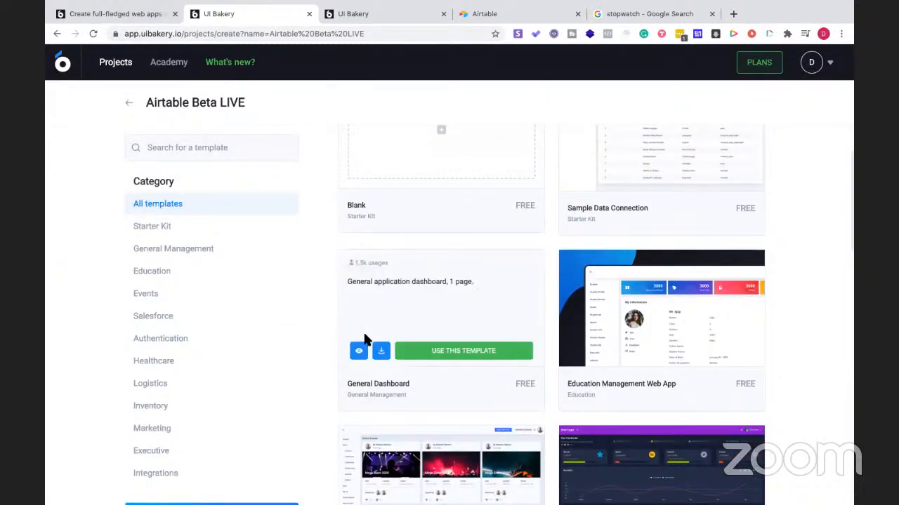
{"action": "scroll", "coordinate": [363, 339], "scroll_direction": "up", "scroll_amount": 3}
{"action": "scroll", "coordinate": [362, 334], "scroll_direction": "down", "scroll_amount": 3}
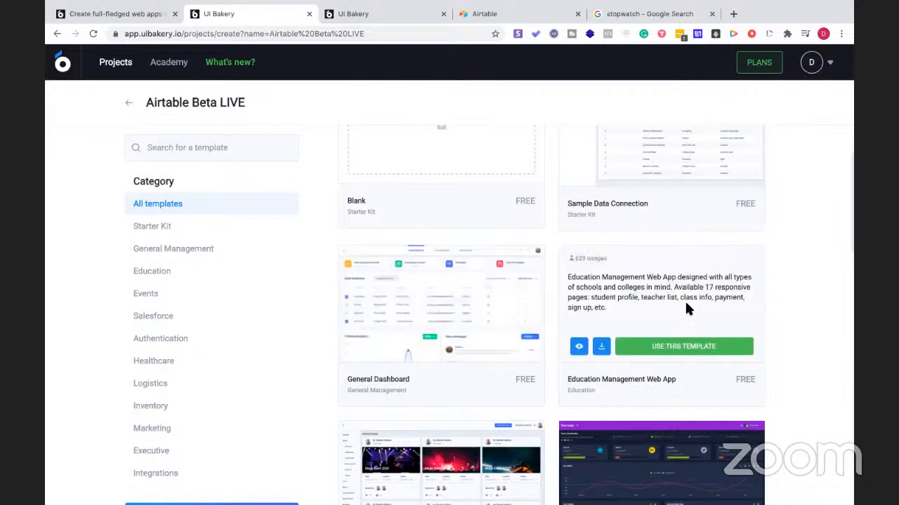
{"action": "scroll", "coordinate": [546, 307], "scroll_direction": "up", "scroll_amount": 2}
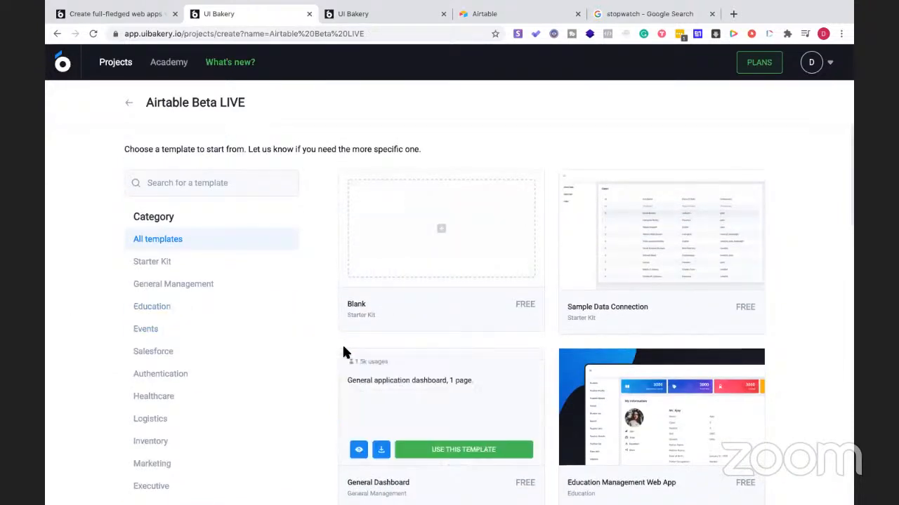
{"action": "scroll", "coordinate": [225, 351], "scroll_direction": "down", "scroll_amount": 1}
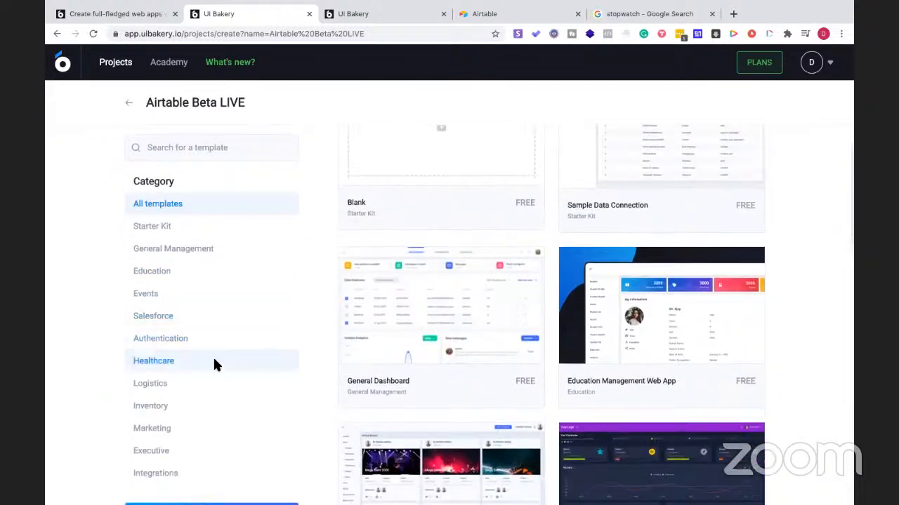
{"action": "scroll", "coordinate": [214, 356], "scroll_direction": "down", "scroll_amount": 4}
{"action": "scroll", "coordinate": [363, 399], "scroll_direction": "down", "scroll_amount": 5}
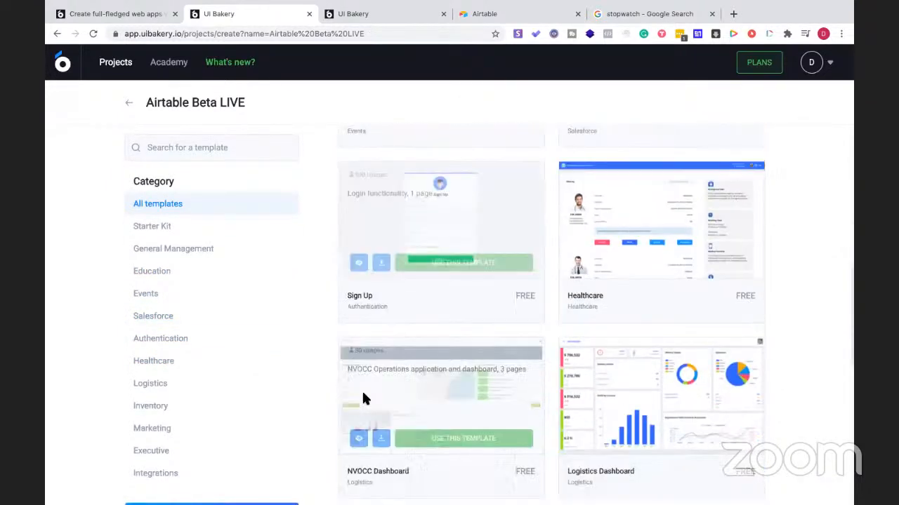
{"action": "scroll", "coordinate": [363, 399], "scroll_direction": "down", "scroll_amount": 5}
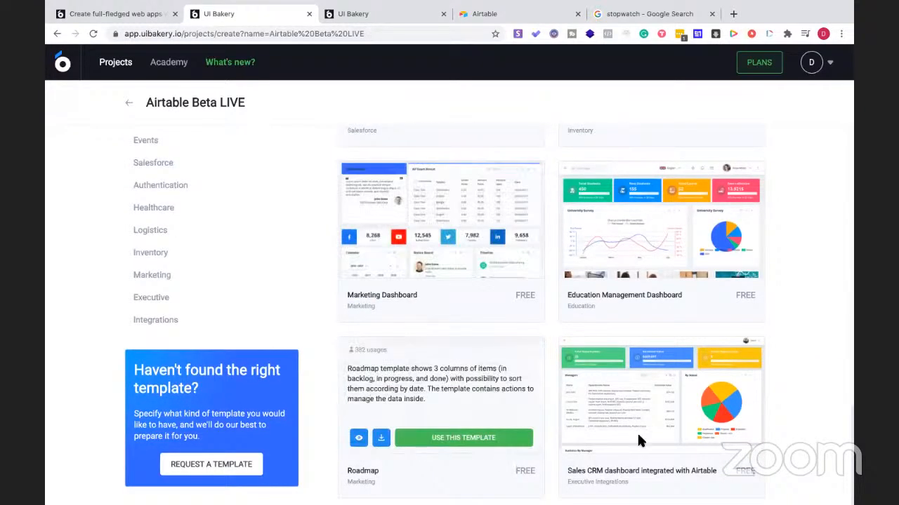
{"action": "mouse_move", "coordinate": [623, 443]}
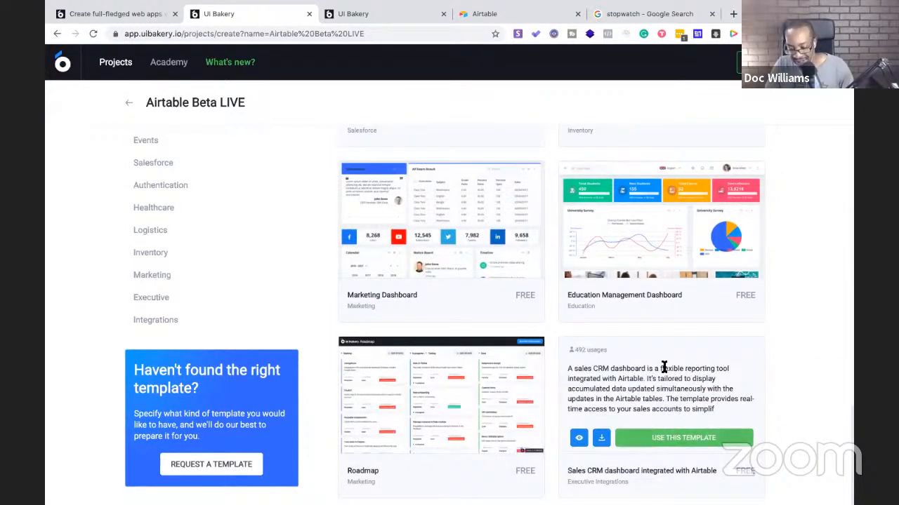
{"action": "left_click", "coordinate": [658, 440]}
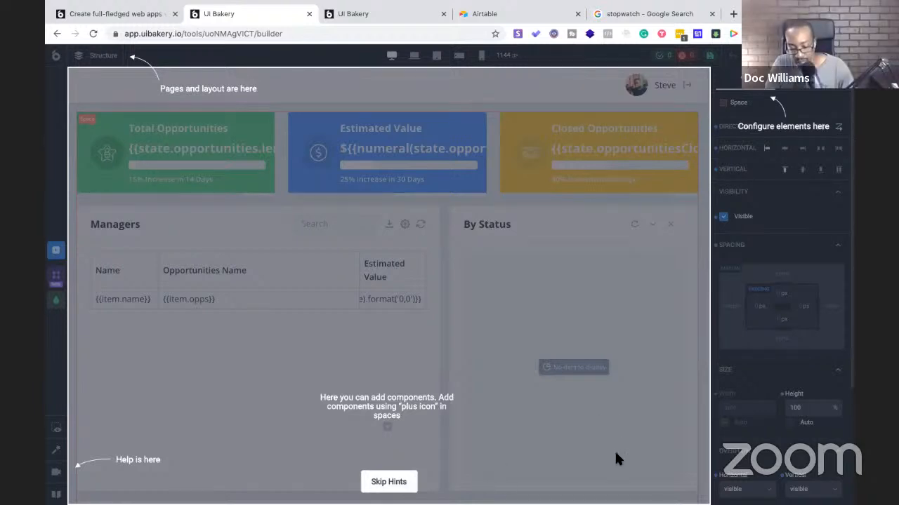
{"action": "left_click", "coordinate": [387, 483]}
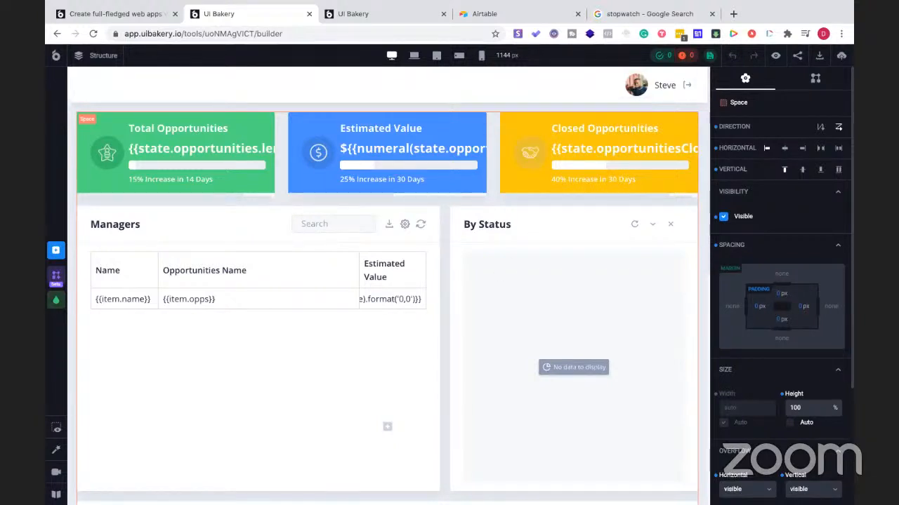
Look over the dashboard in the builder, examine its cards, tables, charts and messages in preview, and return to editing.
{"action": "scroll", "coordinate": [456, 207], "scroll_direction": "down", "scroll_amount": 3}
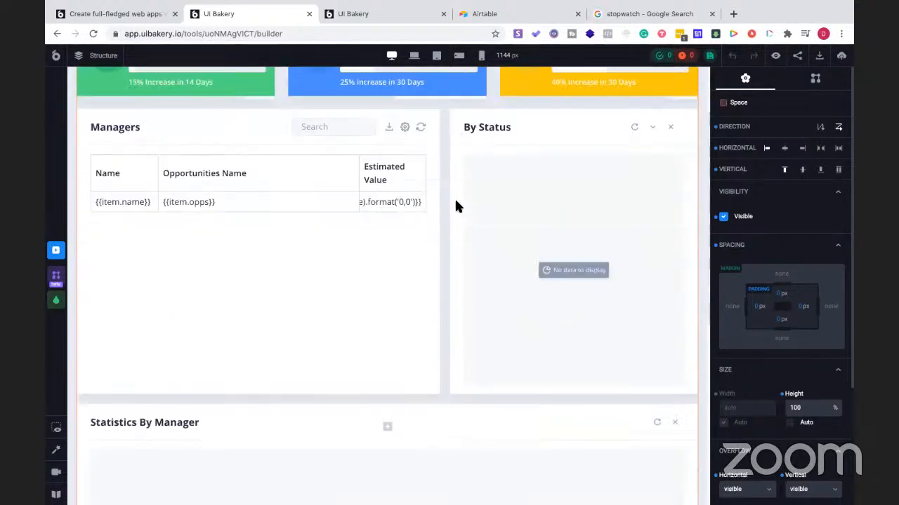
{"action": "scroll", "coordinate": [455, 206], "scroll_direction": "up", "scroll_amount": 3}
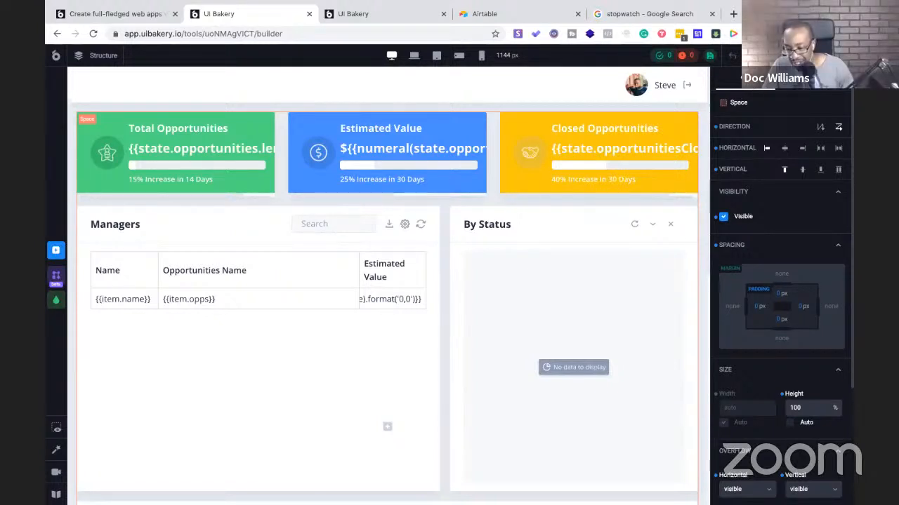
{"action": "left_click", "coordinate": [775, 56]}
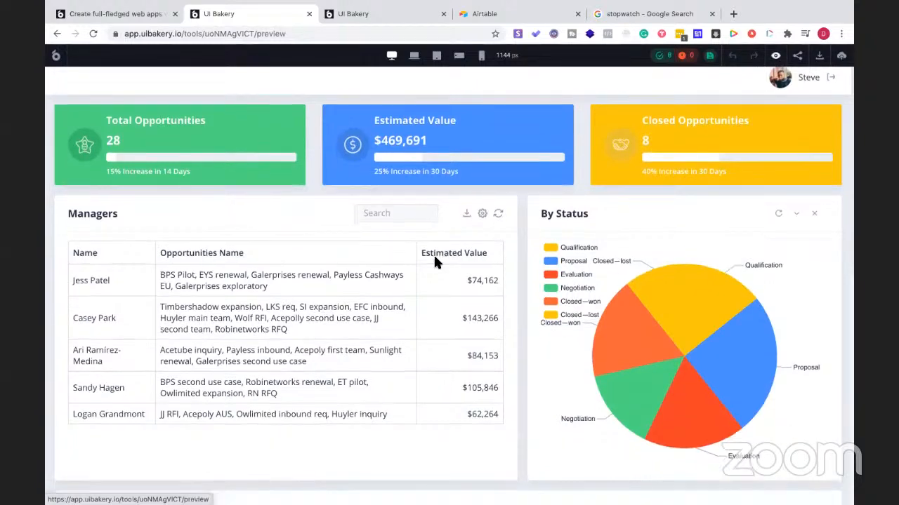
{"action": "scroll", "coordinate": [433, 254], "scroll_direction": "down", "scroll_amount": 3}
{"action": "scroll", "coordinate": [429, 271], "scroll_direction": "down", "scroll_amount": 2}
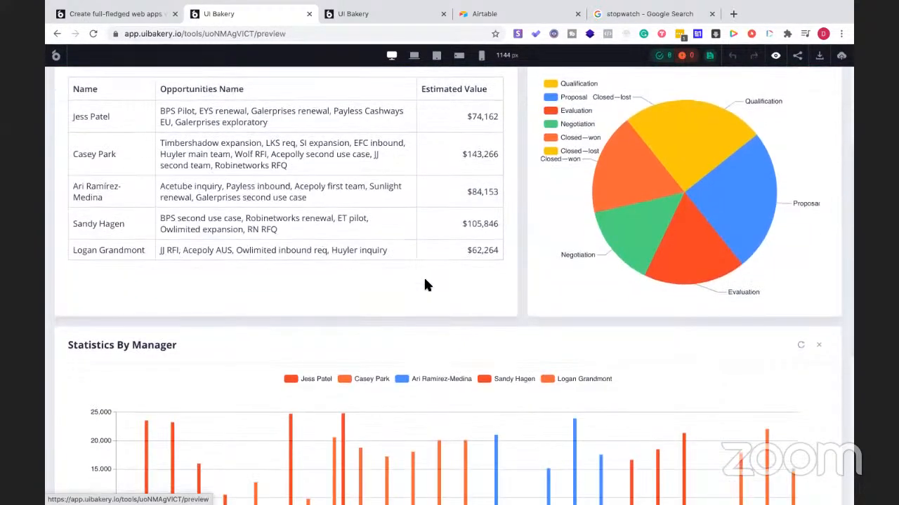
{"action": "scroll", "coordinate": [425, 284], "scroll_direction": "up", "scroll_amount": 4}
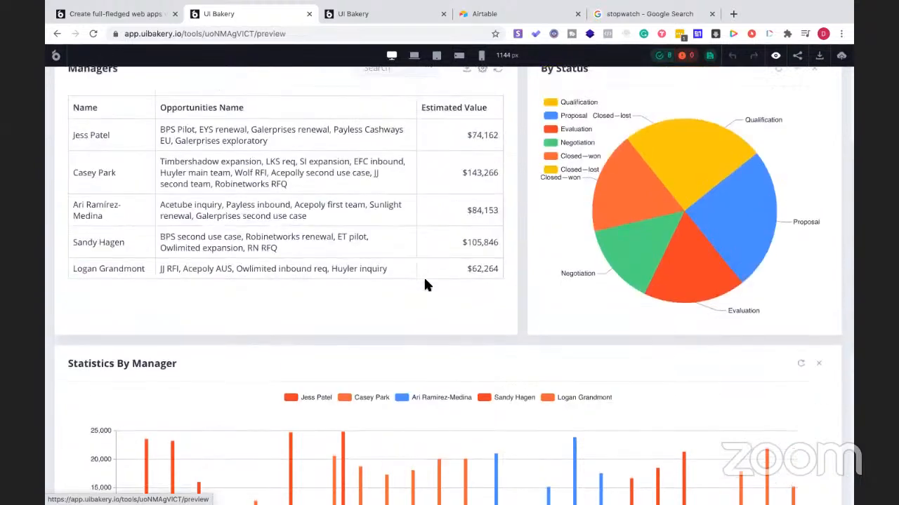
{"action": "scroll", "coordinate": [424, 283], "scroll_direction": "up", "scroll_amount": 2}
{"action": "scroll", "coordinate": [423, 283], "scroll_direction": "down", "scroll_amount": 2}
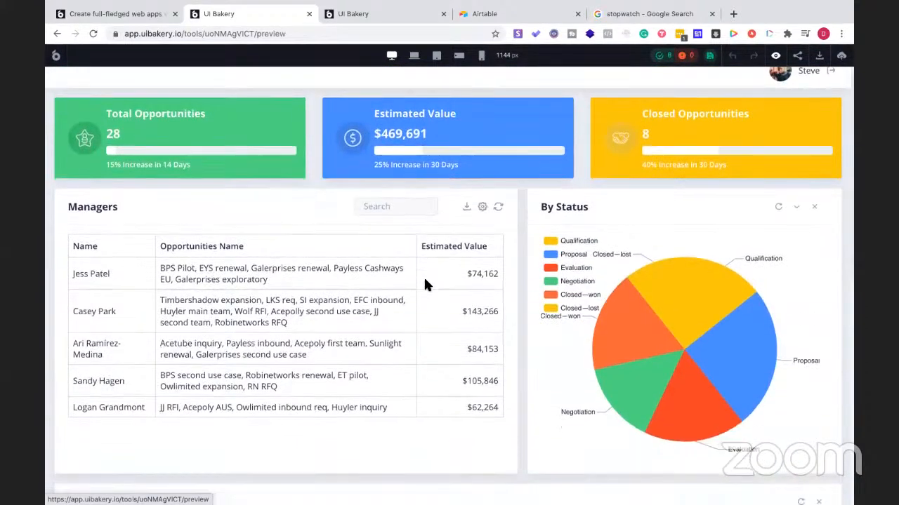
{"action": "scroll", "coordinate": [424, 284], "scroll_direction": "down", "scroll_amount": 6}
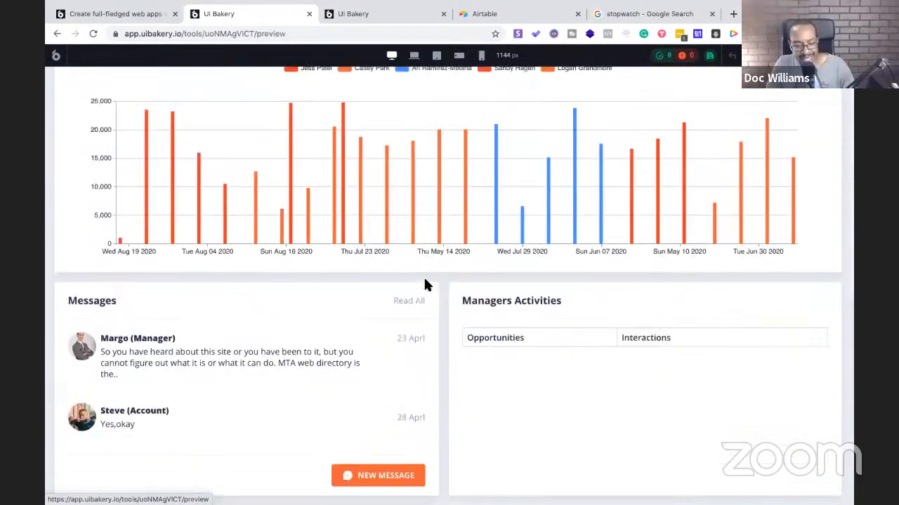
{"action": "scroll", "coordinate": [424, 276], "scroll_direction": "up", "scroll_amount": 7}
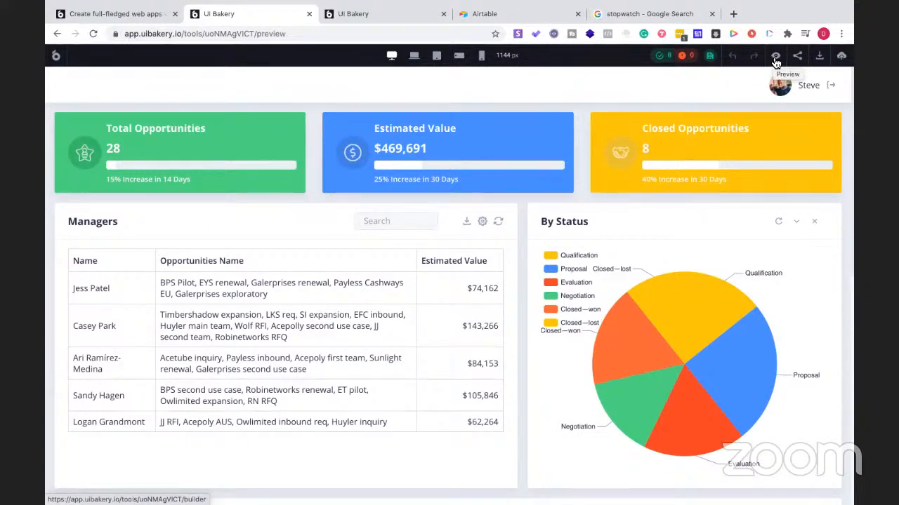
{"action": "left_click", "coordinate": [776, 59]}
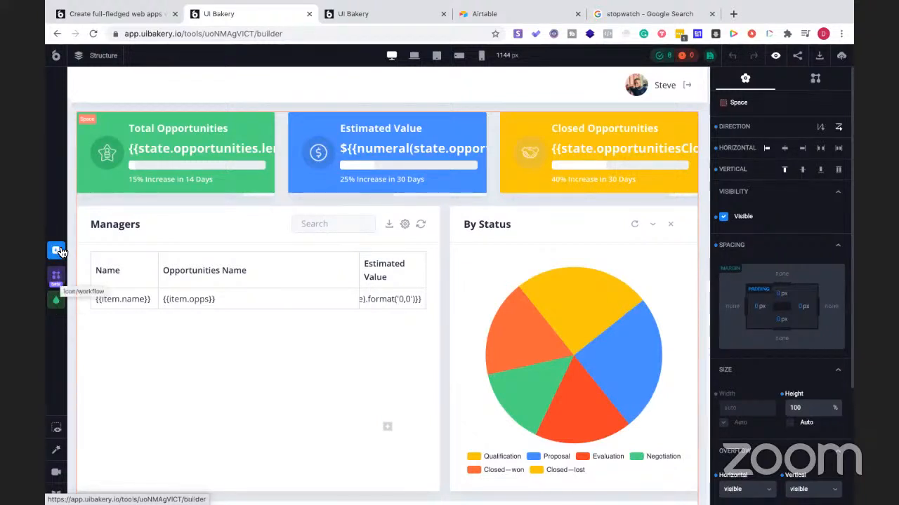
Add a new page named "Airtable Example" with URL "Airtable-Example" and parent page None.
{"action": "left_click", "coordinate": [103, 56]}
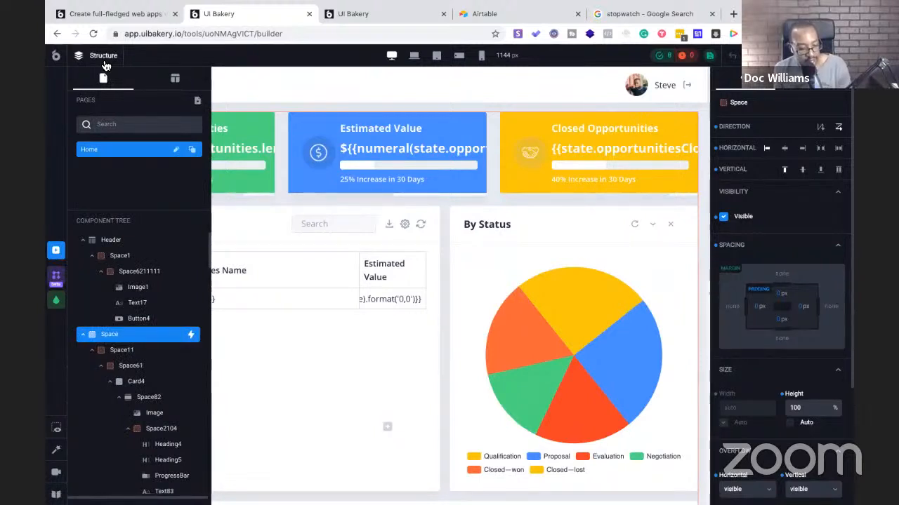
{"action": "left_click", "coordinate": [199, 106]}
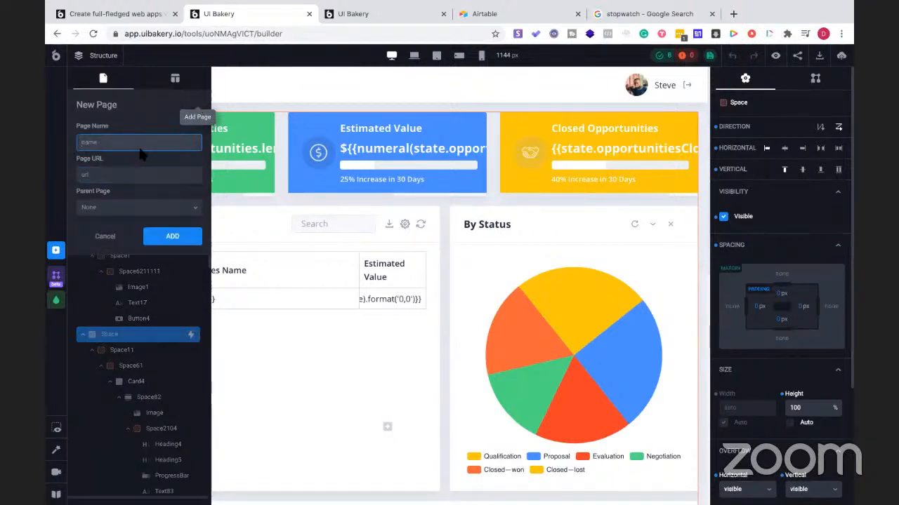
{"action": "type", "text": "Airtable "}
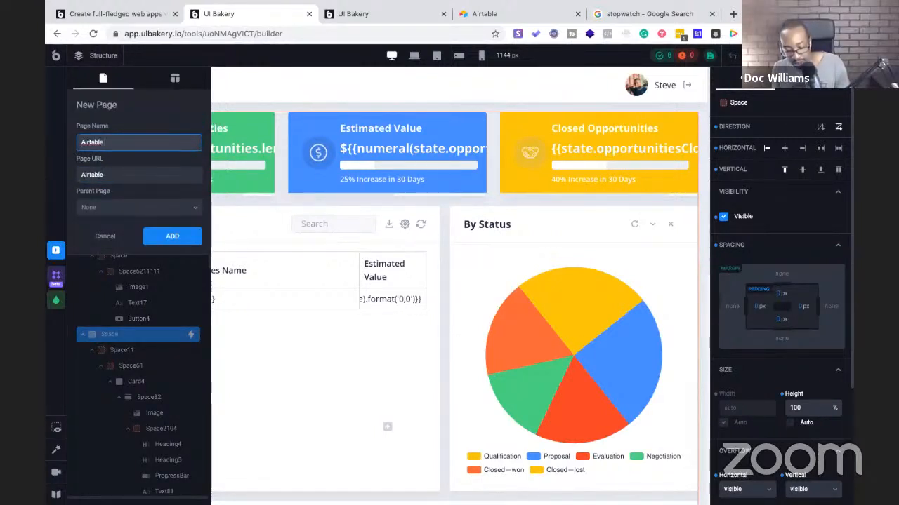
{"action": "type", "text": "Ex"}
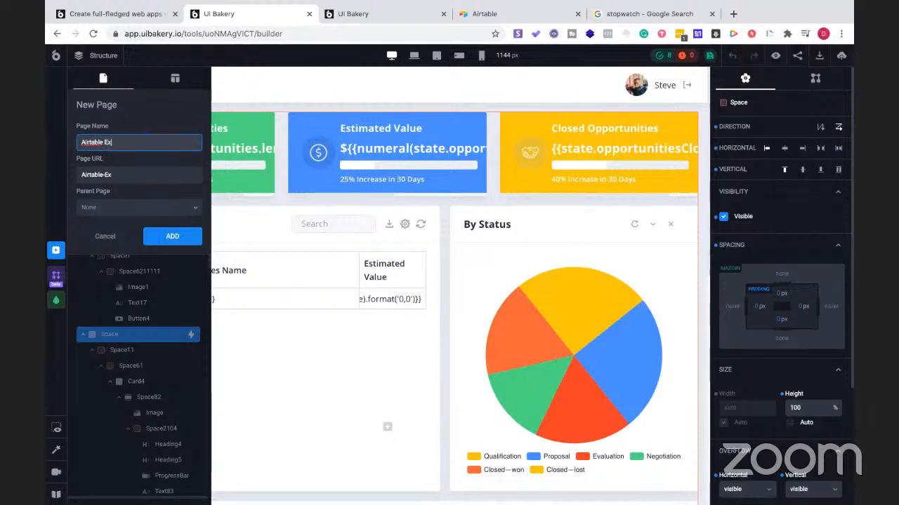
{"action": "type", "text": "ample"}
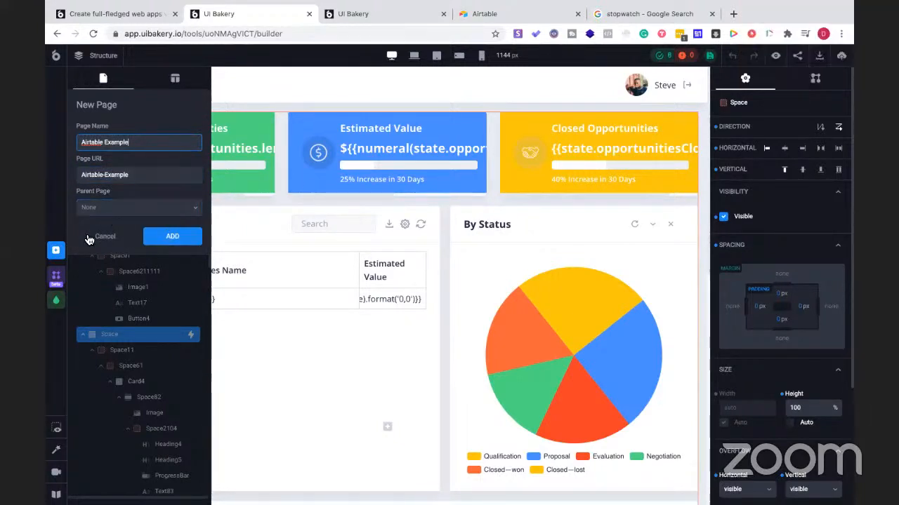
{"action": "left_click", "coordinate": [106, 208]}
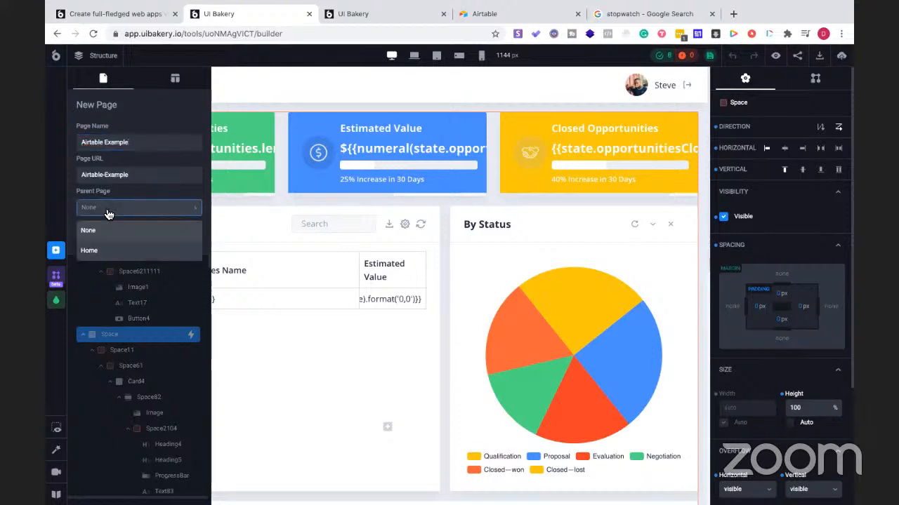
{"action": "left_click", "coordinate": [89, 231]}
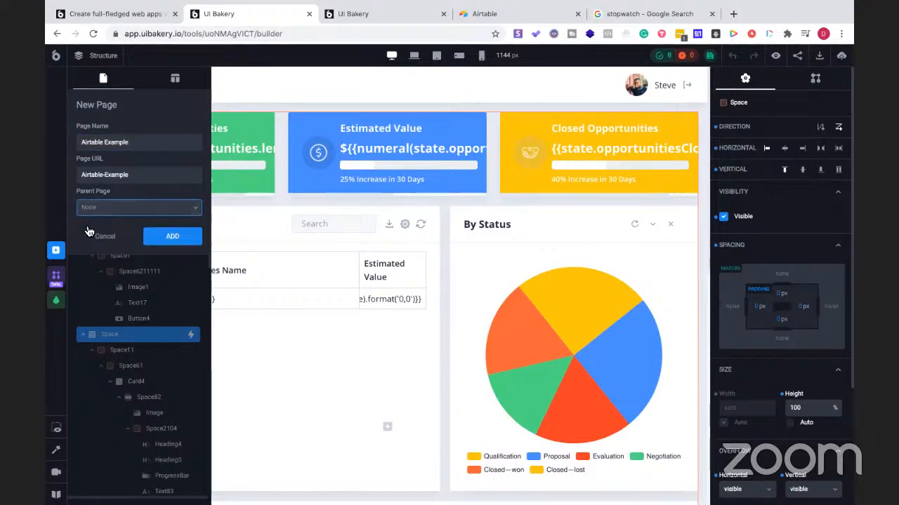
{"action": "left_click", "coordinate": [172, 237]}
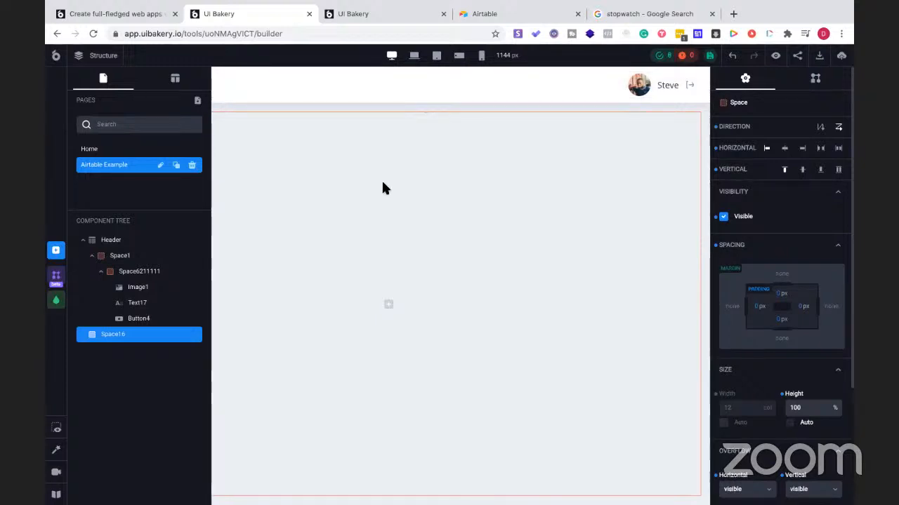
Try the blank custom layout on the Airtable Example page, compare it with the general layout, and turn custom layout settings off.
{"action": "left_click", "coordinate": [176, 79]}
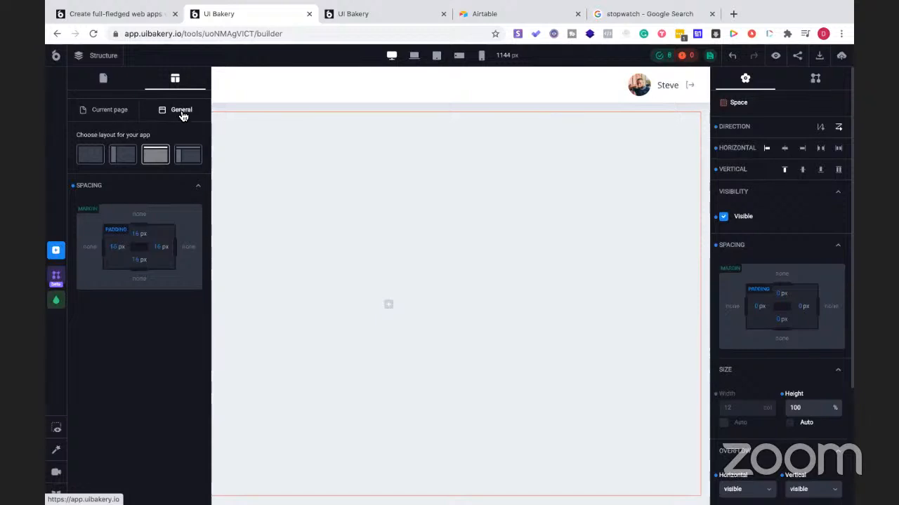
{"action": "left_click", "coordinate": [106, 117]}
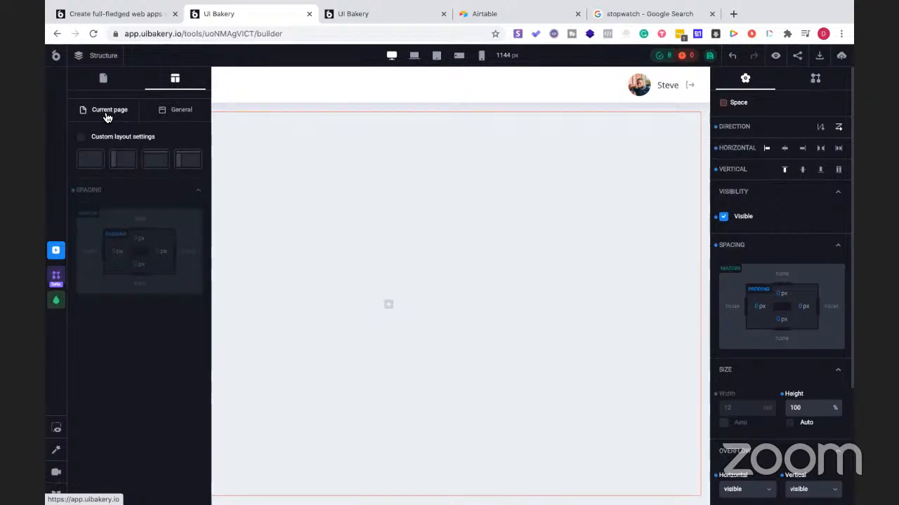
{"action": "left_click", "coordinate": [82, 137]}
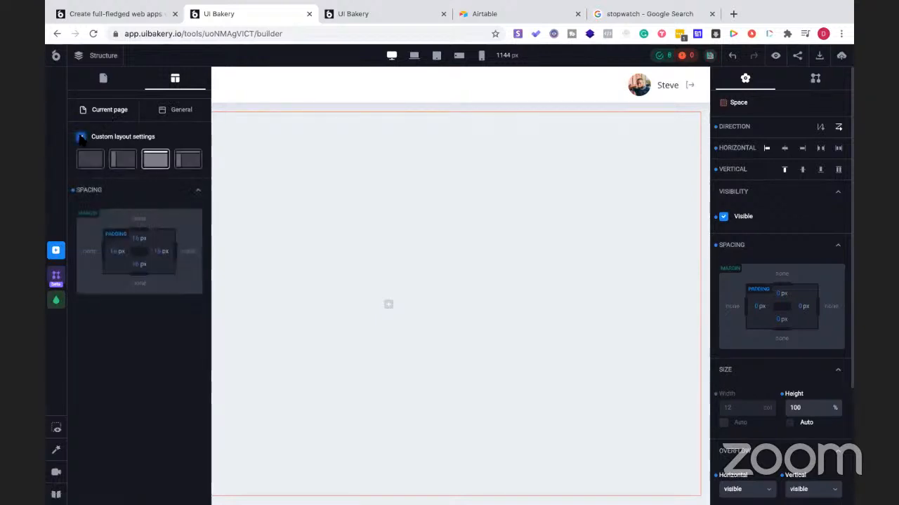
{"action": "left_click", "coordinate": [149, 167]}
{"action": "left_click", "coordinate": [91, 161]}
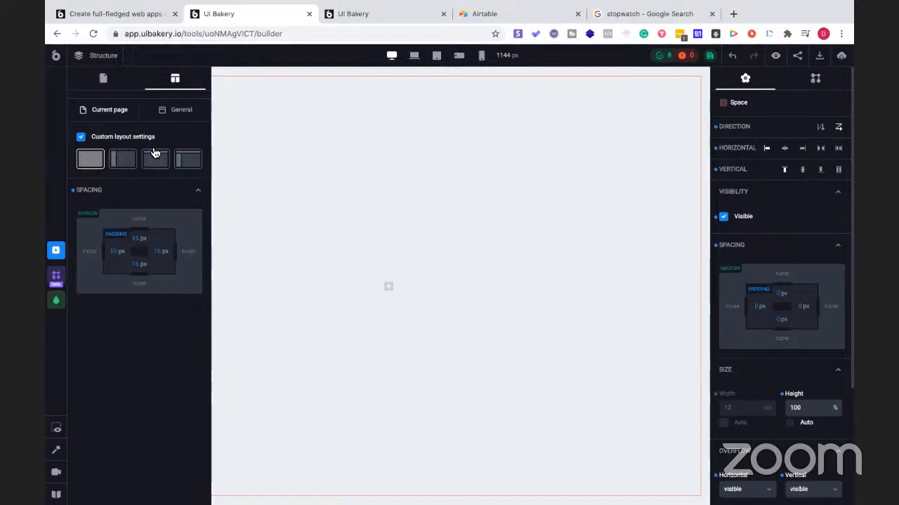
{"action": "left_click", "coordinate": [166, 110]}
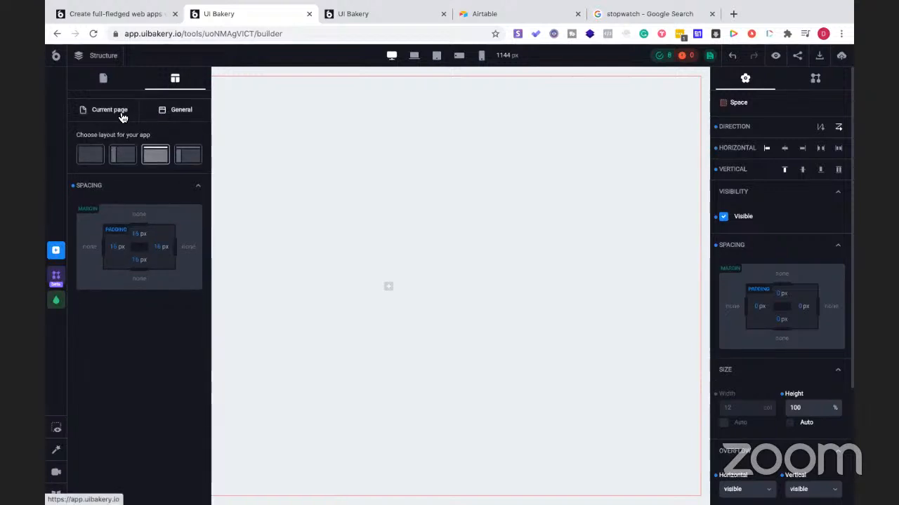
{"action": "left_click", "coordinate": [122, 112]}
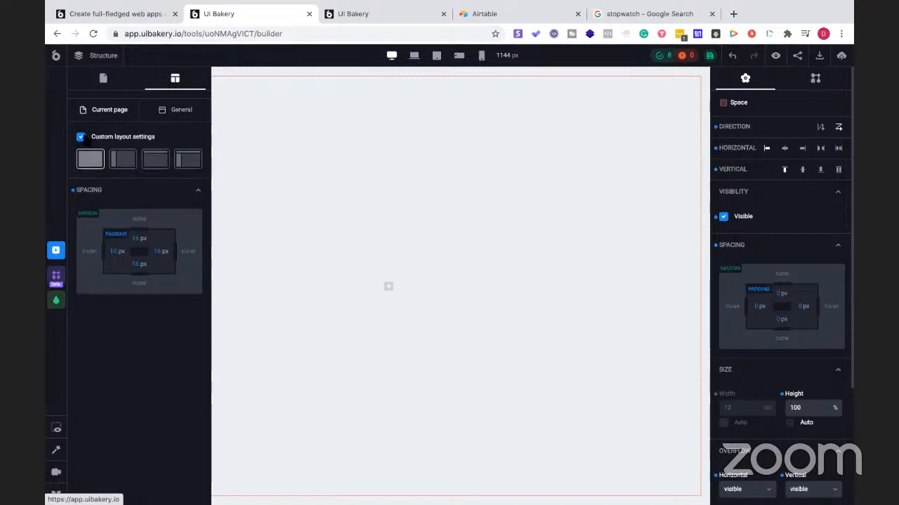
{"action": "left_click", "coordinate": [82, 138]}
{"action": "left_click", "coordinate": [161, 118]}
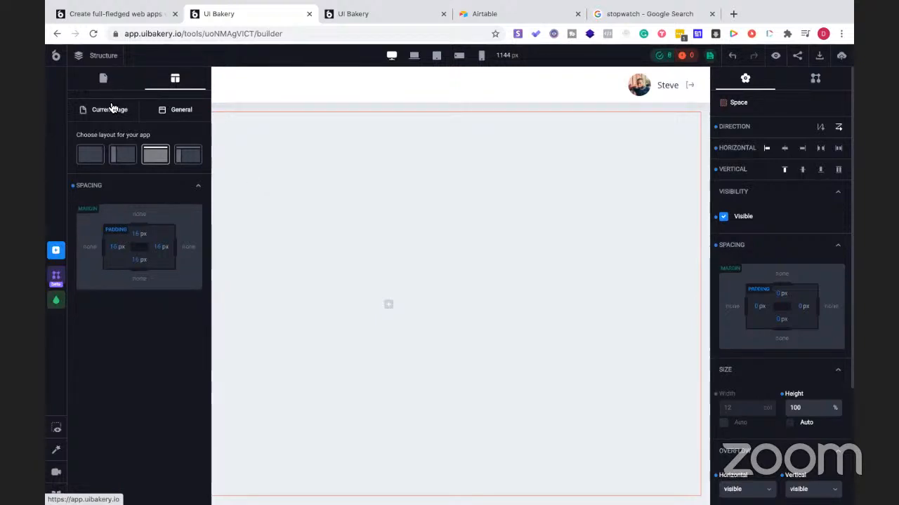
Open the Airtable-integrated Sales CRM template page and its live demo on the UI Bakery website, close the demo and return to the builder.
{"action": "left_click", "coordinate": [388, 13]}
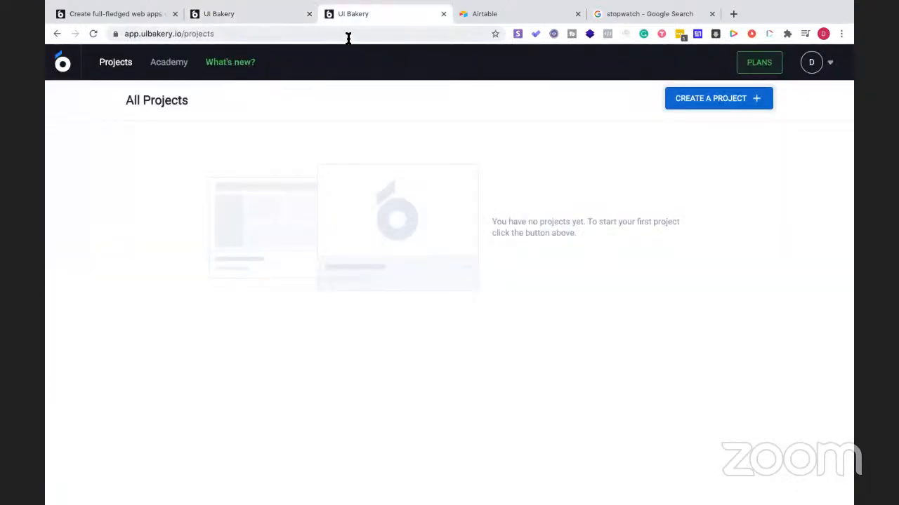
{"action": "left_click", "coordinate": [236, 15]}
{"action": "left_click", "coordinate": [133, 17]}
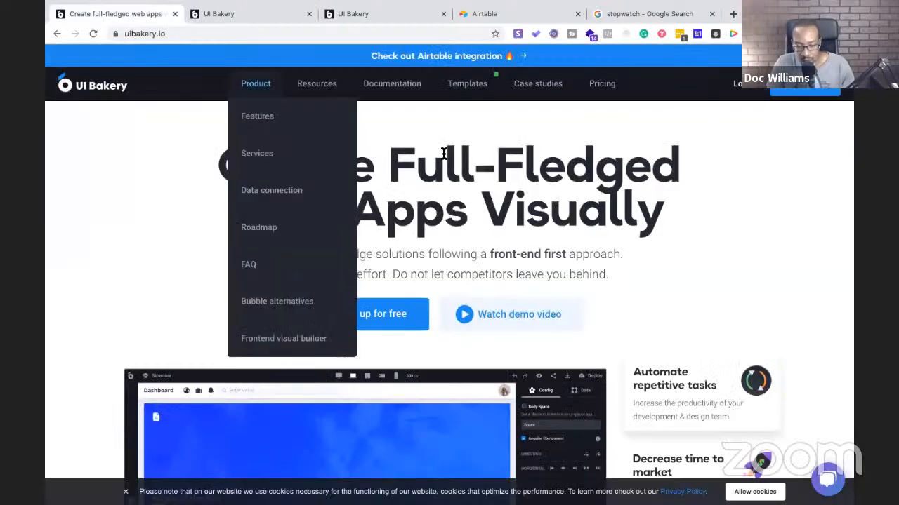
{"action": "left_click", "coordinate": [467, 53]}
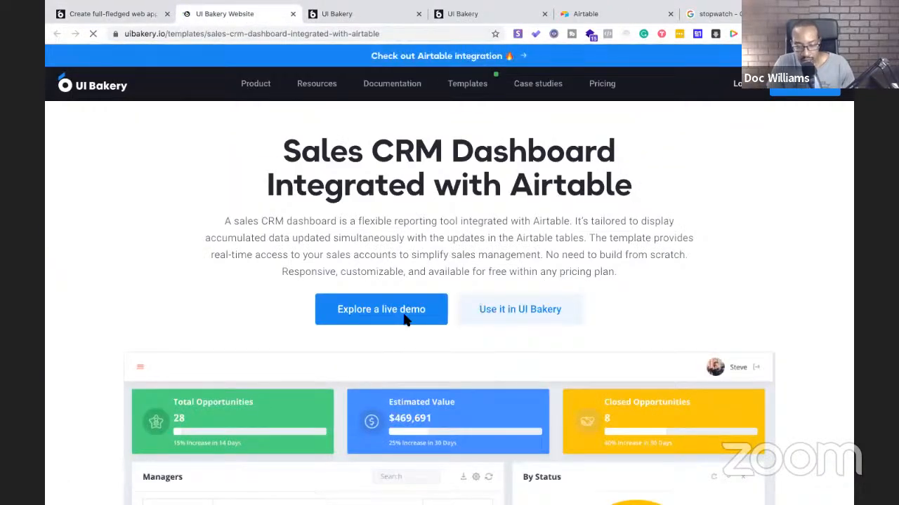
{"action": "left_click", "coordinate": [406, 318]}
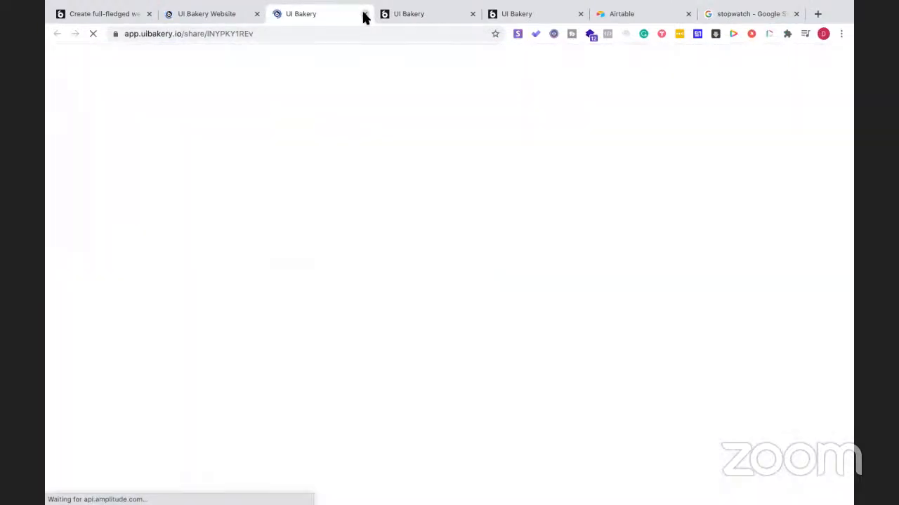
{"action": "left_click", "coordinate": [365, 17]}
{"action": "left_click", "coordinate": [330, 13]}
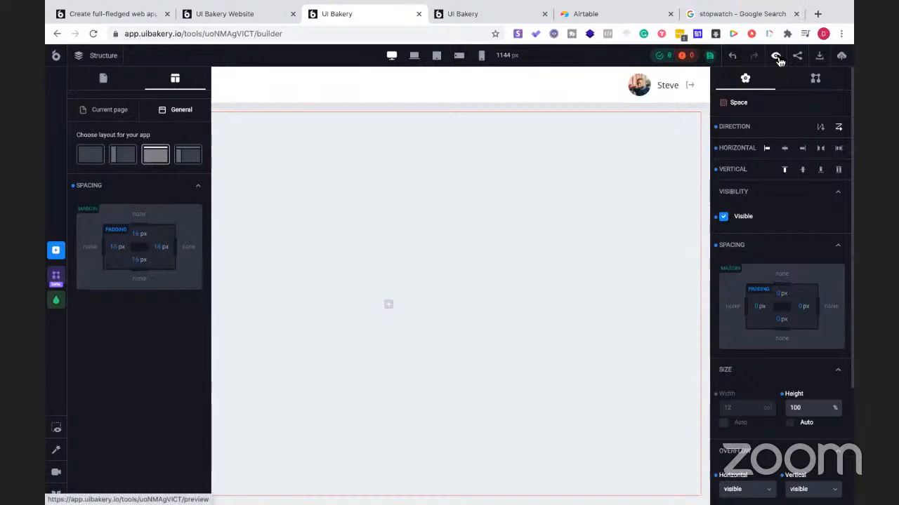
Preview the Airtable Example page and the Home page, returning to editing after each.
{"action": "left_click", "coordinate": [776, 57]}
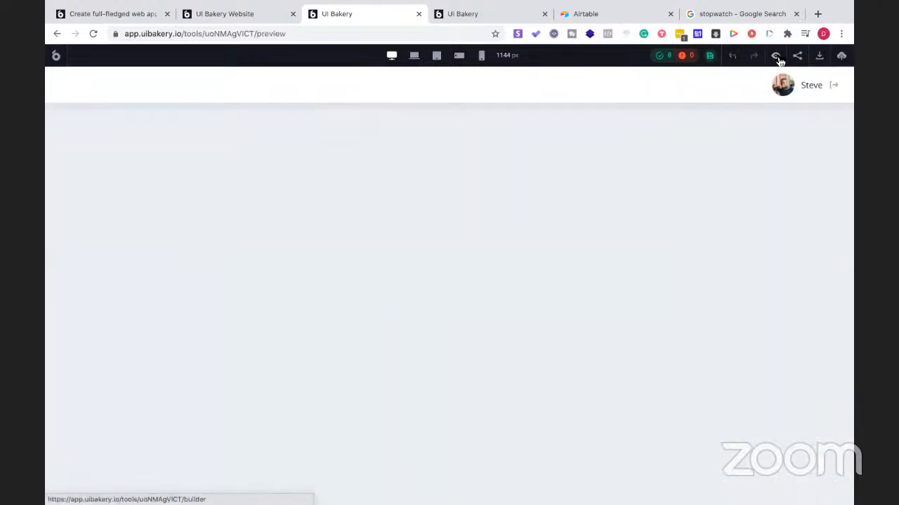
{"action": "left_click", "coordinate": [777, 57]}
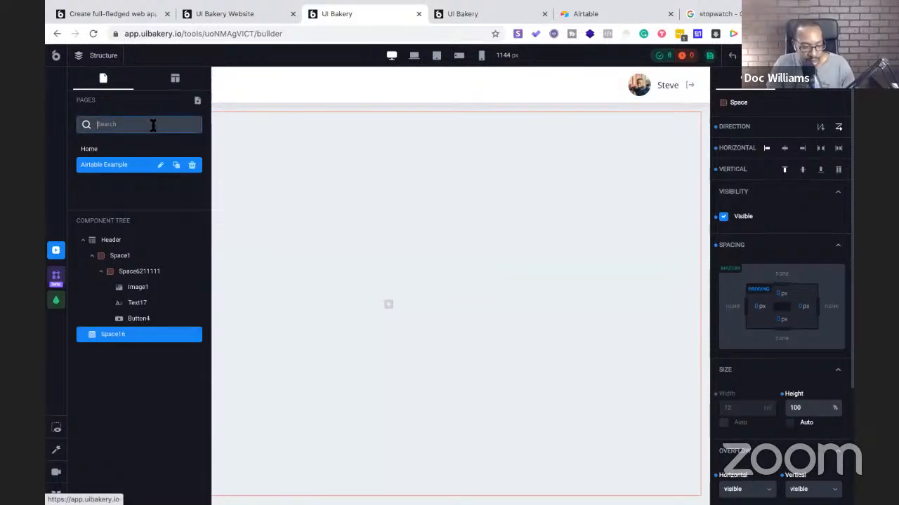
{"action": "left_click", "coordinate": [103, 152]}
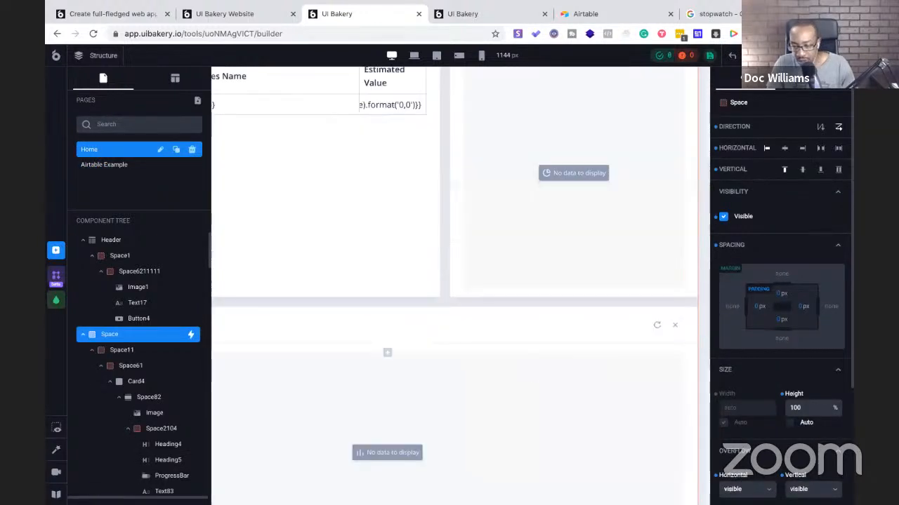
{"action": "left_click", "coordinate": [775, 56]}
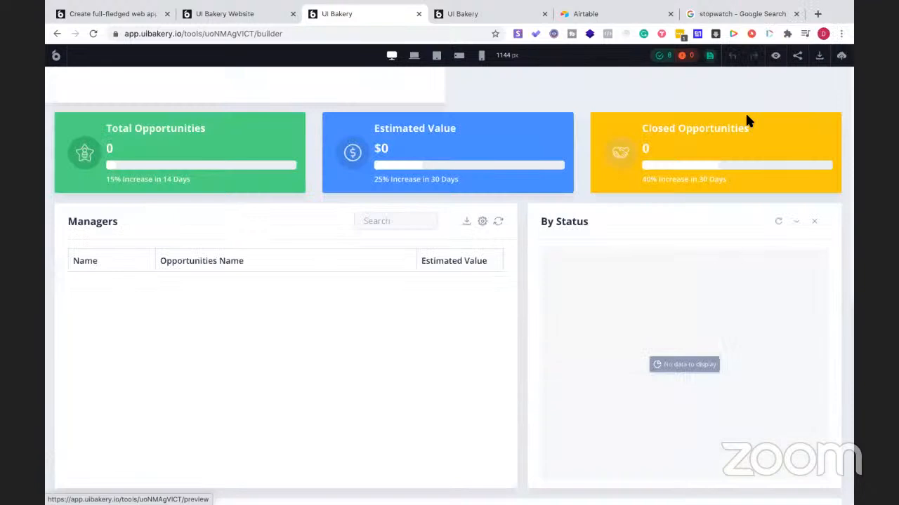
{"action": "left_click", "coordinate": [775, 56]}
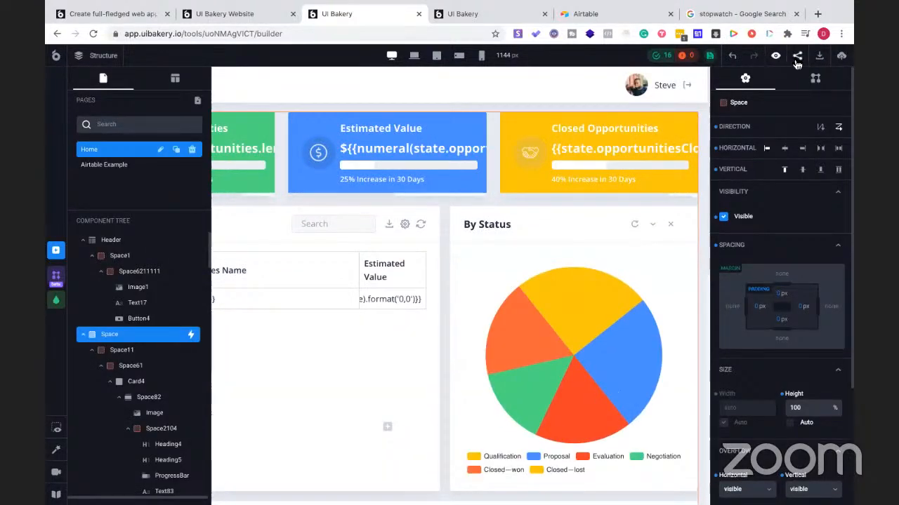
Generate the app's read-only share link and open it in a new browser tab.
{"action": "left_click", "coordinate": [798, 58]}
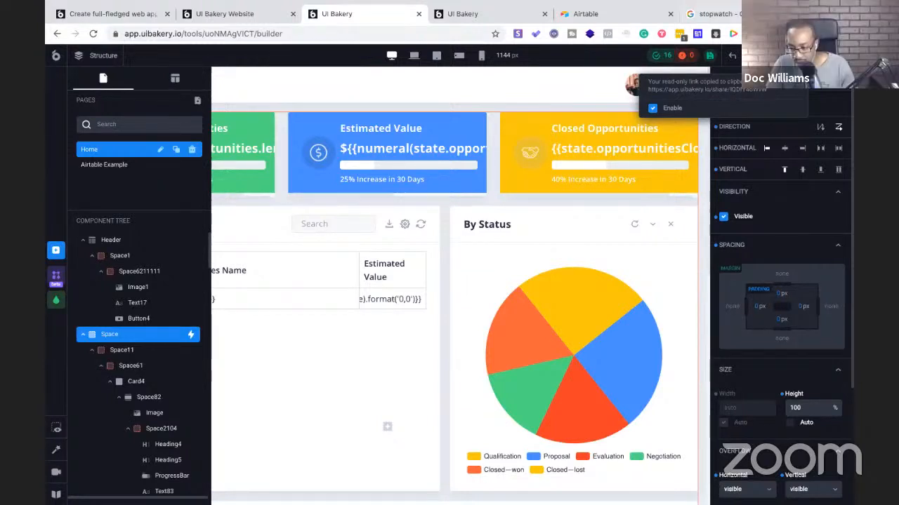
{"action": "key", "text": "super+t"}
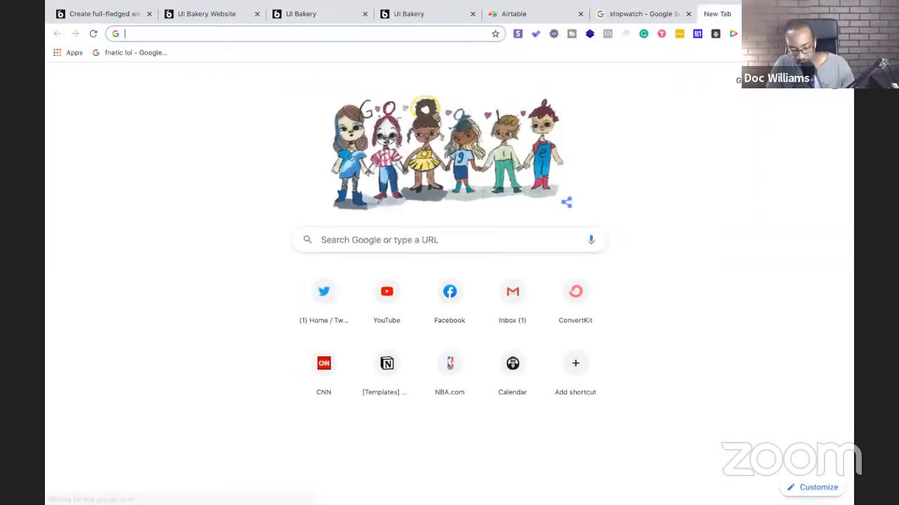
{"action": "key", "text": "super+v"}
{"action": "key", "text": "Return"}
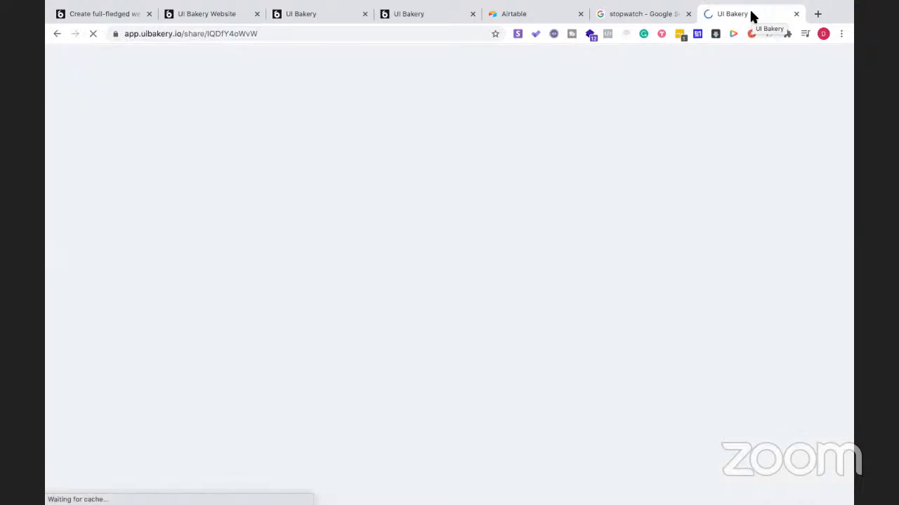
Move the shared app's browser tab next to the builder tab and close the UI Bakery template and home page tabs.
{"action": "left_click_drag", "start_coordinate": [594, 32], "coordinate": [526, 12]}
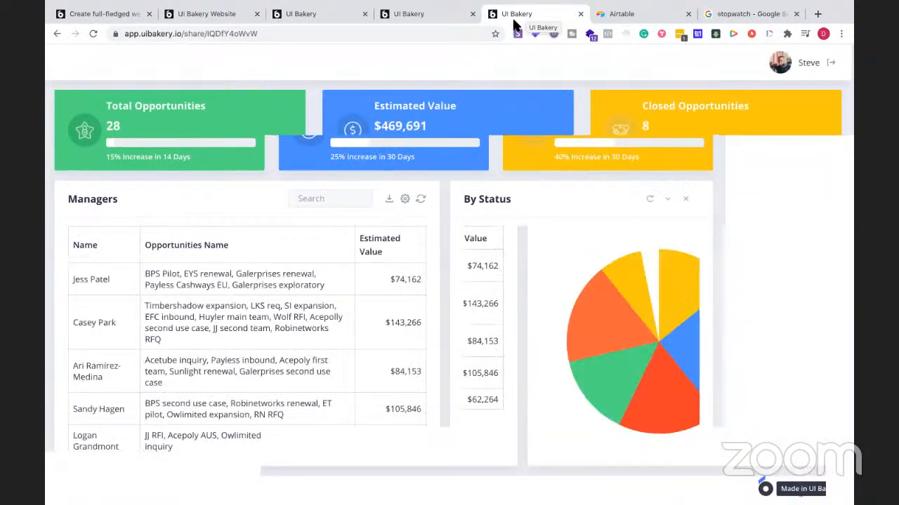
{"action": "left_click_drag", "start_coordinate": [485, 14], "coordinate": [320, 15]}
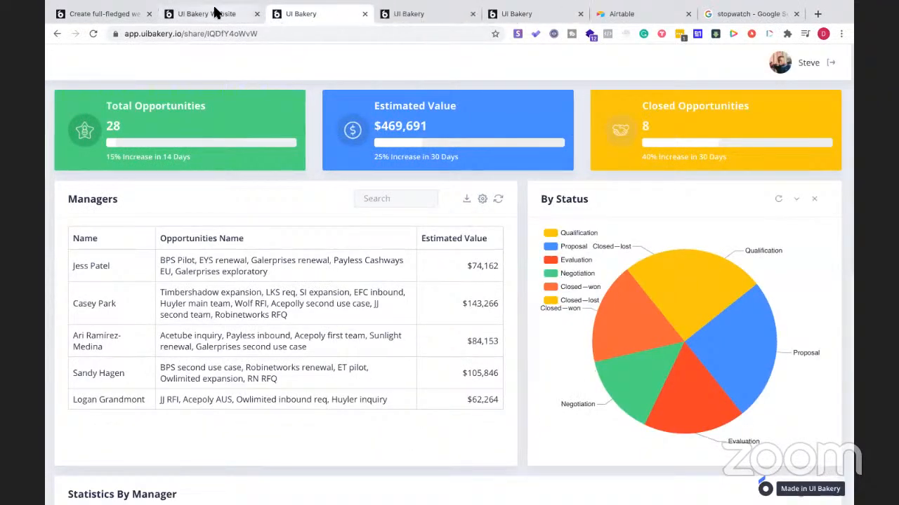
{"action": "left_click", "coordinate": [211, 14]}
{"action": "left_click", "coordinate": [257, 14]}
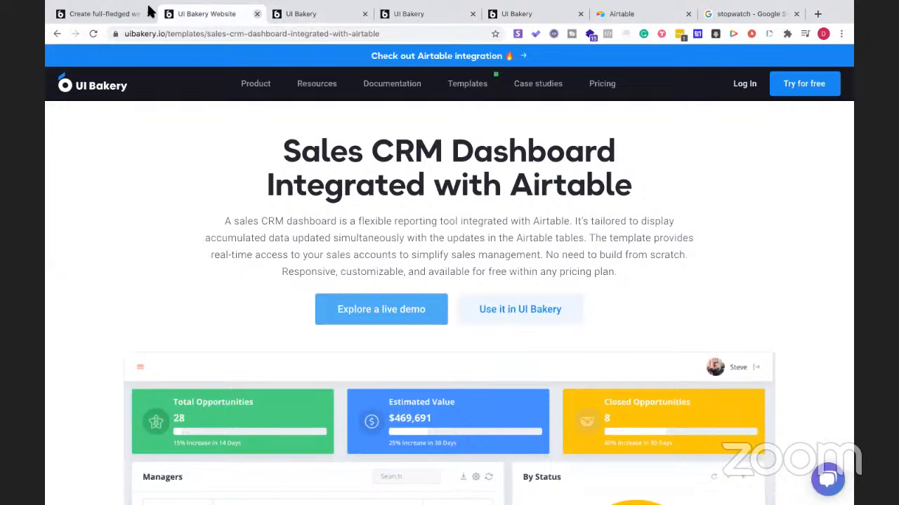
{"action": "left_click", "coordinate": [143, 14]}
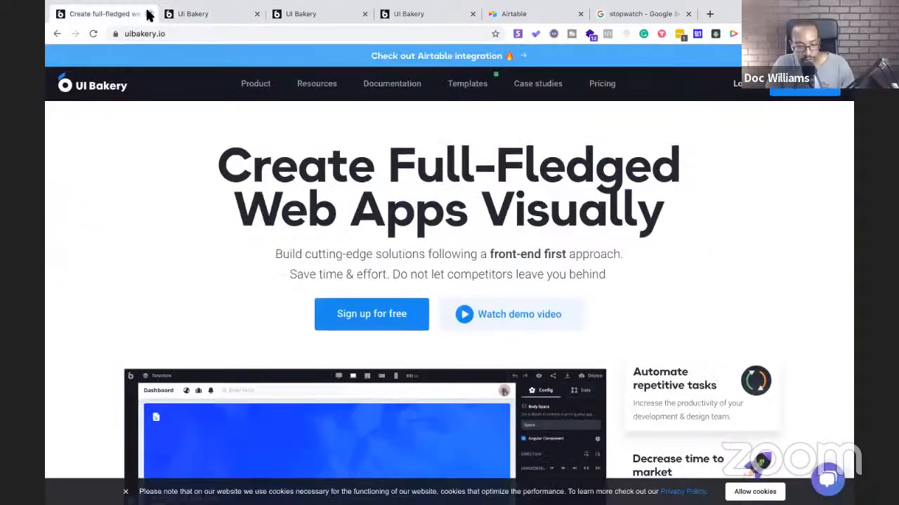
{"action": "left_click", "coordinate": [148, 14]}
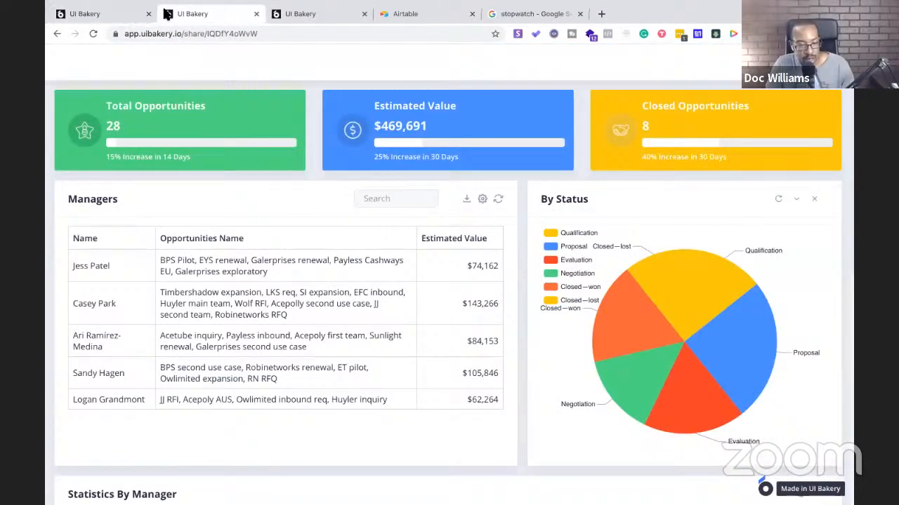
Check the open builder and shared app tabs, and switch to the All Projects page.
{"action": "left_click", "coordinate": [100, 16]}
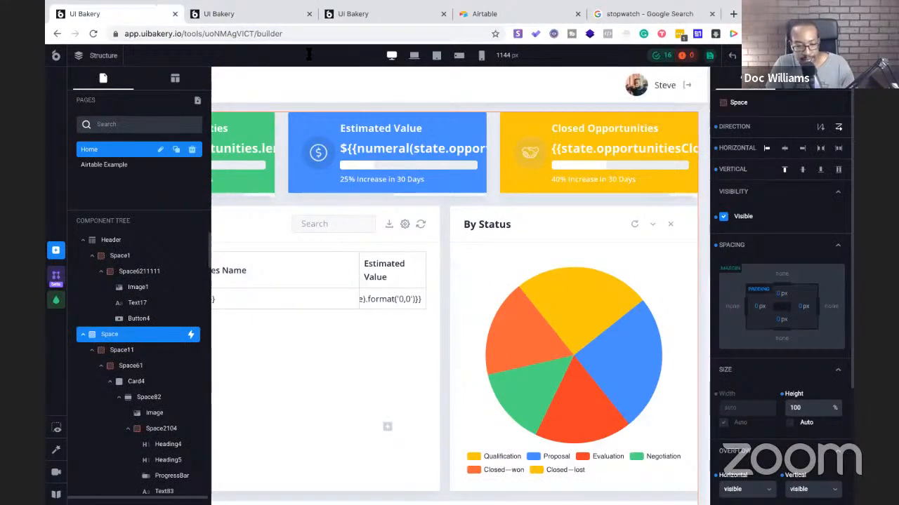
{"action": "left_click", "coordinate": [261, 14]}
{"action": "left_click", "coordinate": [354, 14]}
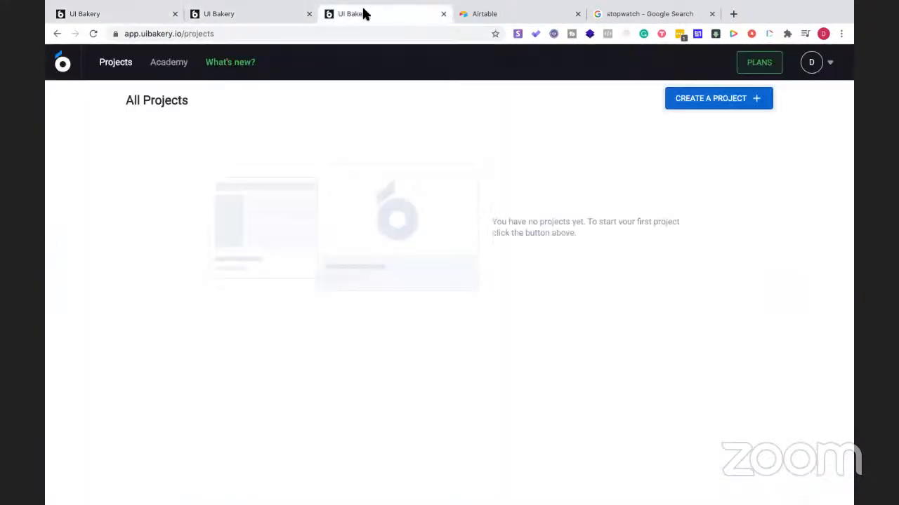
Close the All Projects browser tab and open the Airtable Example page in the builder.
{"action": "left_click", "coordinate": [443, 16]}
{"action": "left_click", "coordinate": [476, 14]}
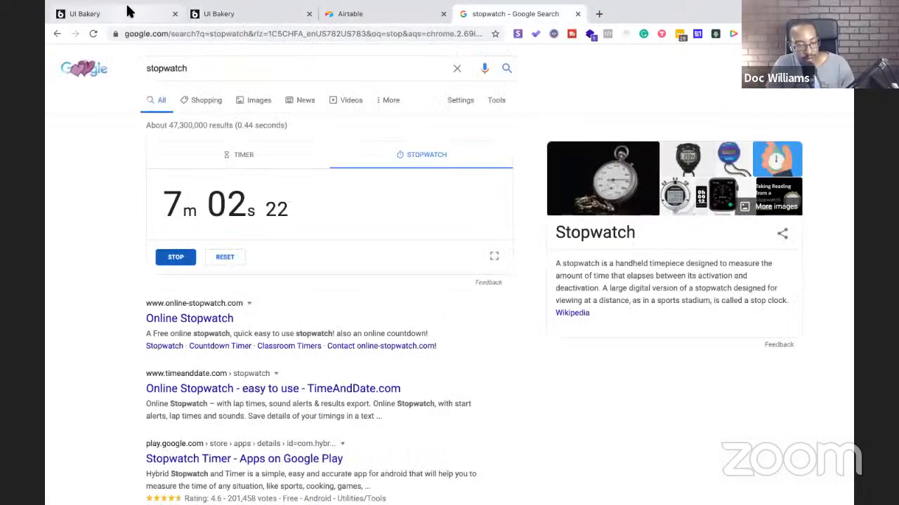
{"action": "left_click", "coordinate": [127, 16]}
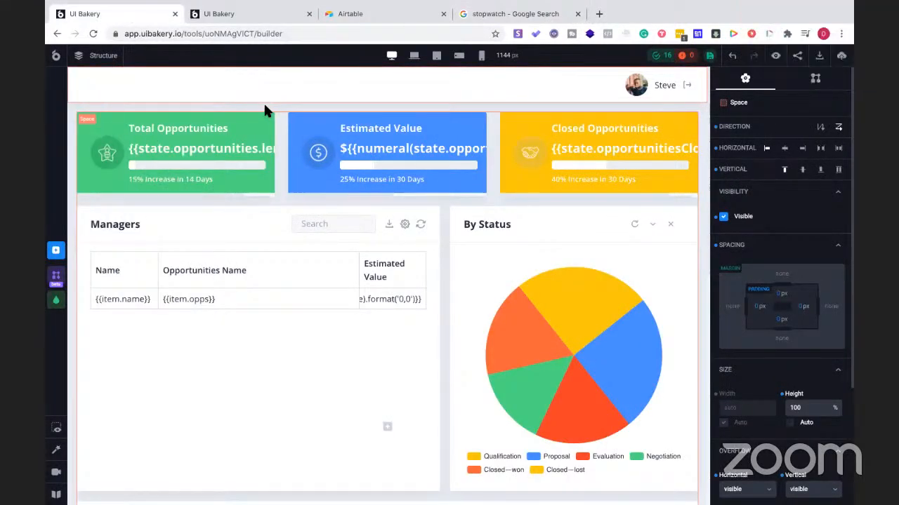
{"action": "left_click", "coordinate": [86, 62]}
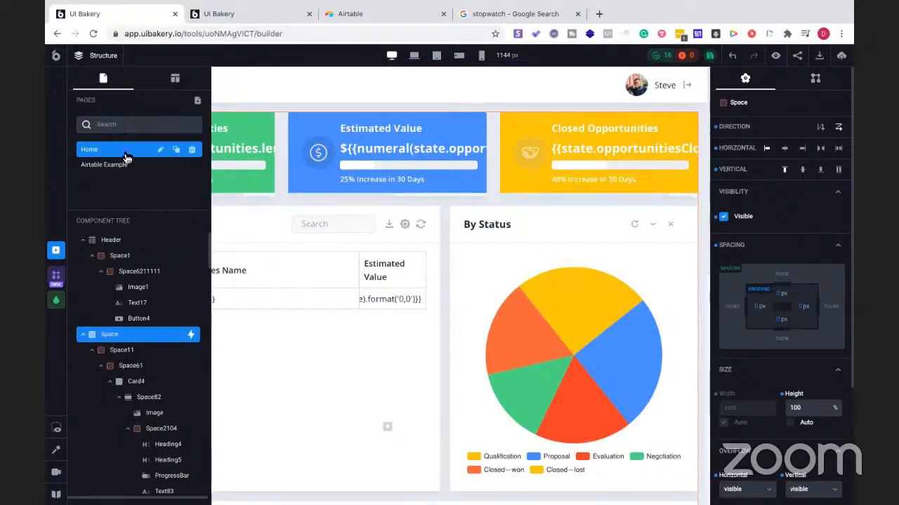
{"action": "left_click", "coordinate": [125, 167]}
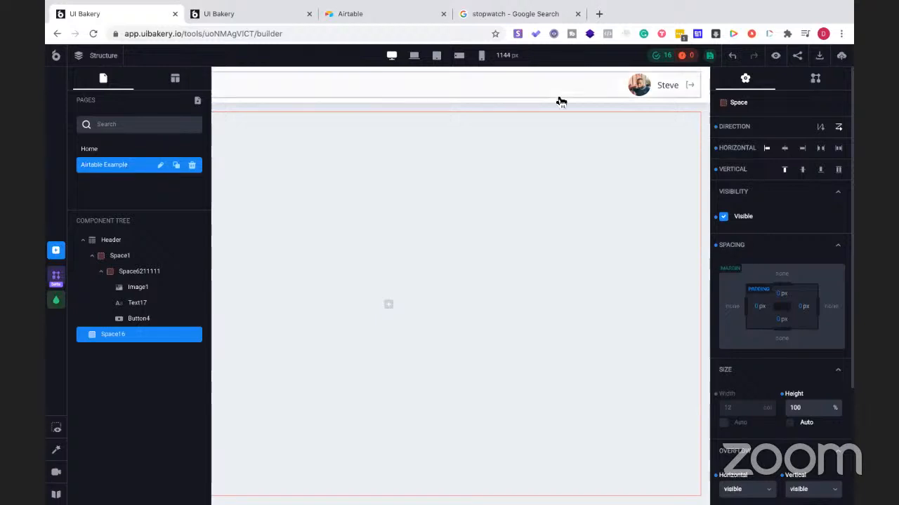
Look over the shared dashboard app and return to the Airtable Example page's structure in the builder.
{"action": "left_click", "coordinate": [247, 13]}
{"action": "left_click", "coordinate": [264, 31]}
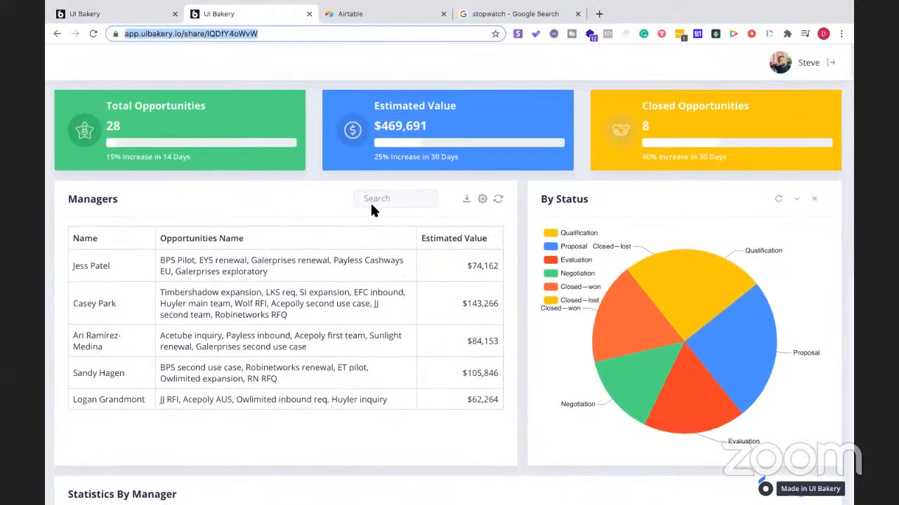
{"action": "mouse_move", "coordinate": [658, 337]}
{"action": "left_click", "coordinate": [133, 18]}
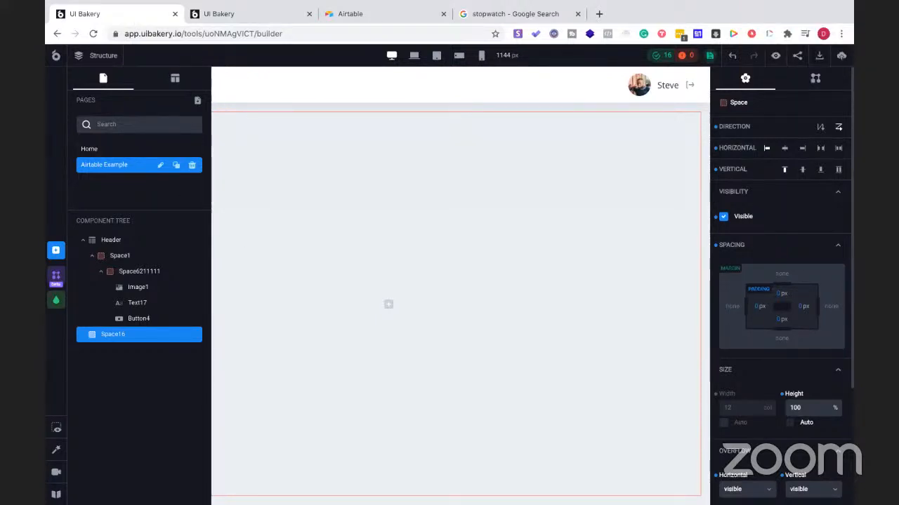
{"action": "left_click", "coordinate": [98, 56]}
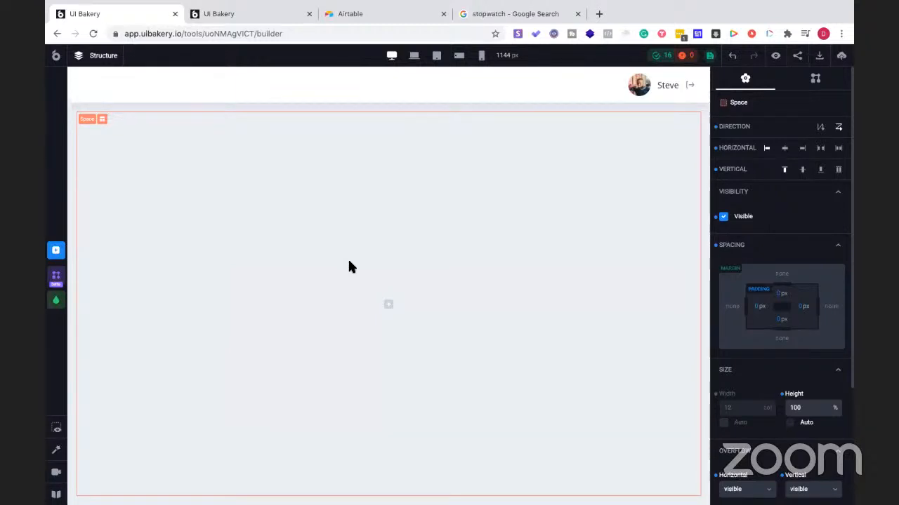
{"action": "left_click", "coordinate": [102, 58]}
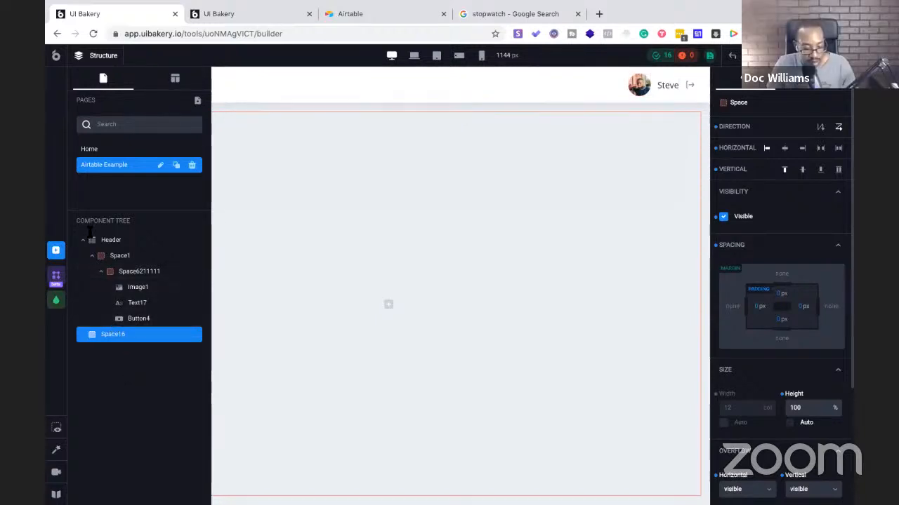
In the app's general layout spacing, set the top, right and bottom padding to 0 px.
{"action": "left_click", "coordinate": [175, 79]}
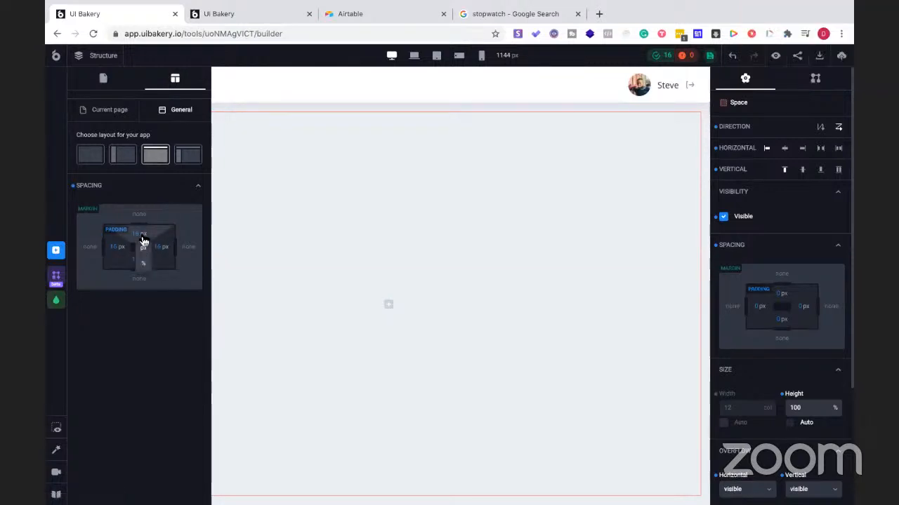
{"action": "left_click", "coordinate": [145, 240]}
{"action": "left_click", "coordinate": [137, 233]}
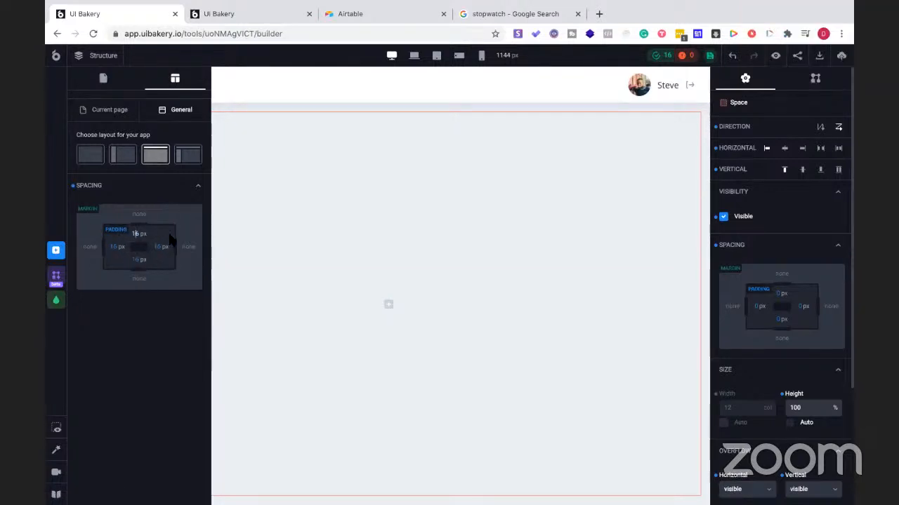
{"action": "key", "text": "BackSpace"}
{"action": "key", "text": "BackSpace"}
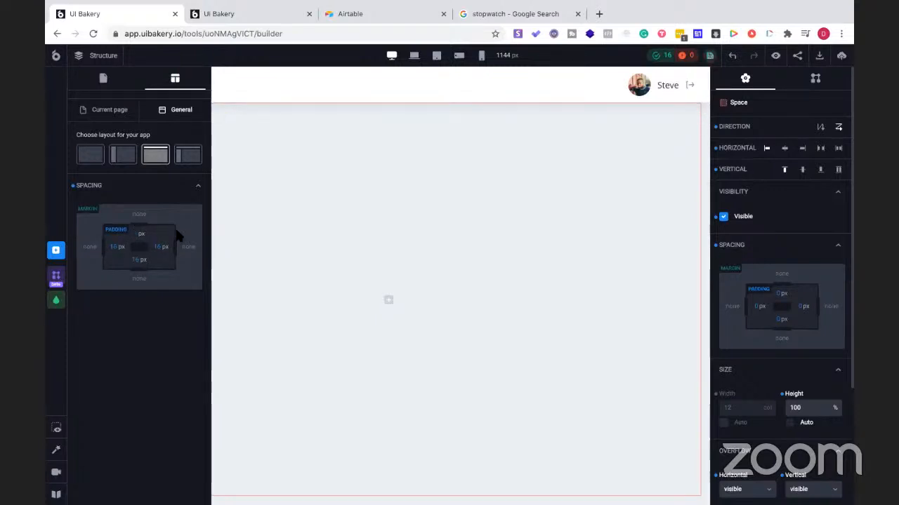
{"action": "left_click", "coordinate": [115, 246]}
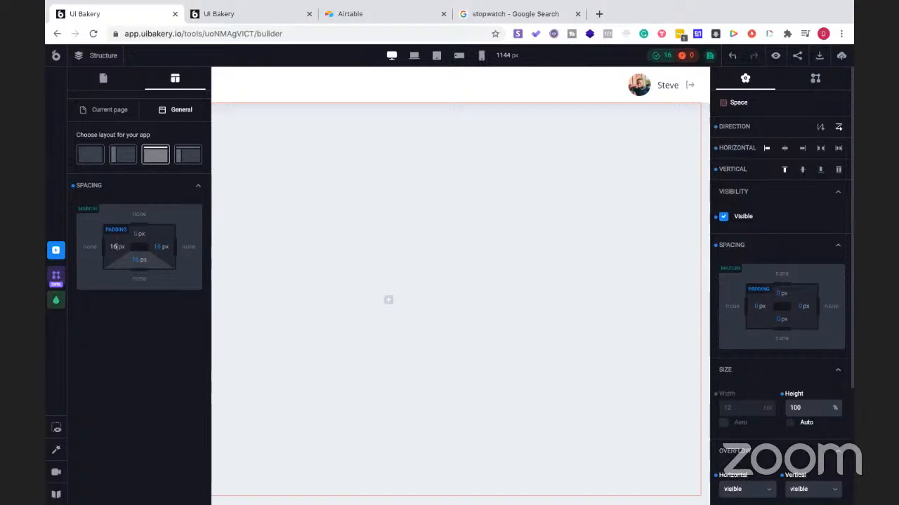
{"action": "key", "text": "Tab"}
{"action": "type", "text": "0"}
{"action": "key", "text": "Tab"}
{"action": "type", "text": "0"}
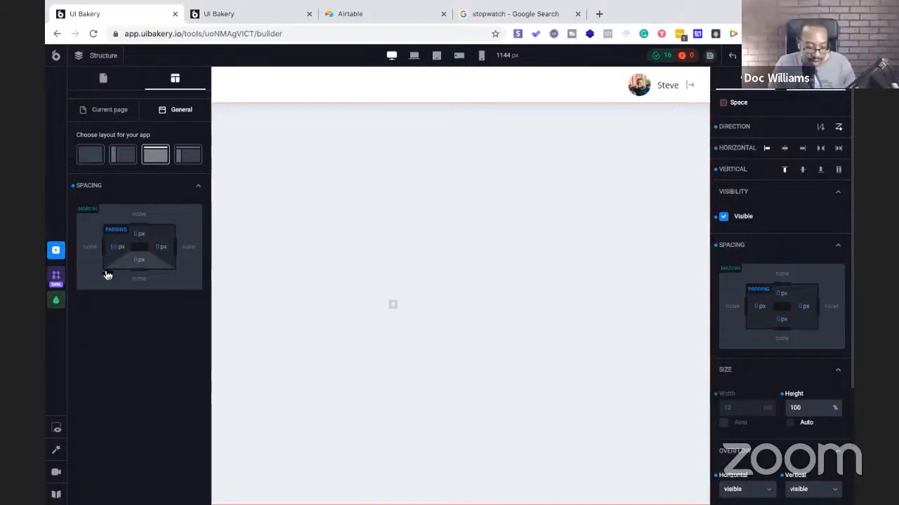
Set the left padding of the app's general layout to 0 px.
{"action": "left_click", "coordinate": [113, 247]}
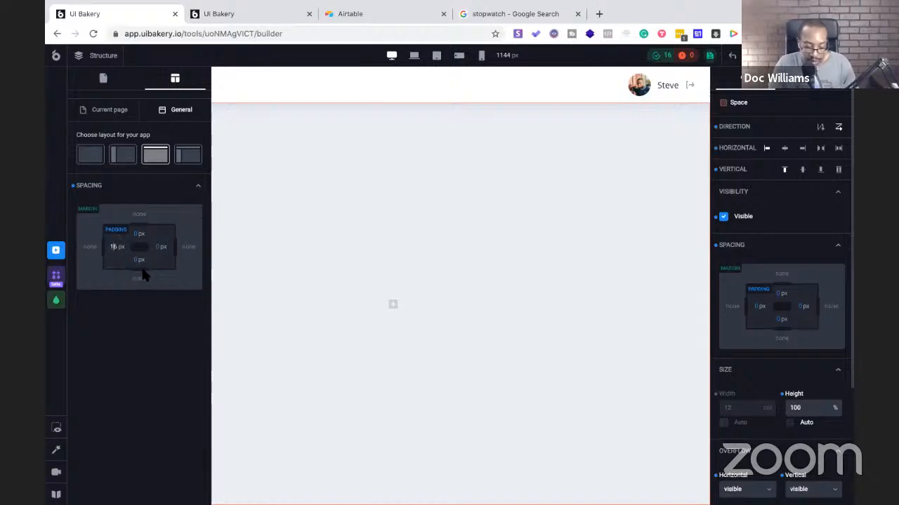
{"action": "type", "text": "0"}
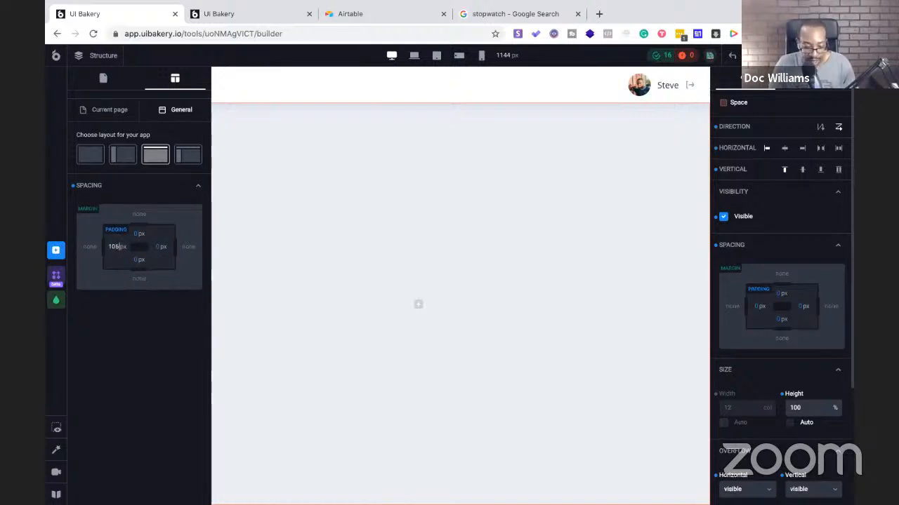
{"action": "key", "text": "BackSpace"}
{"action": "key", "text": "BackSpace"}
{"action": "key", "text": "BackSpace"}
{"action": "type", "text": "00"}
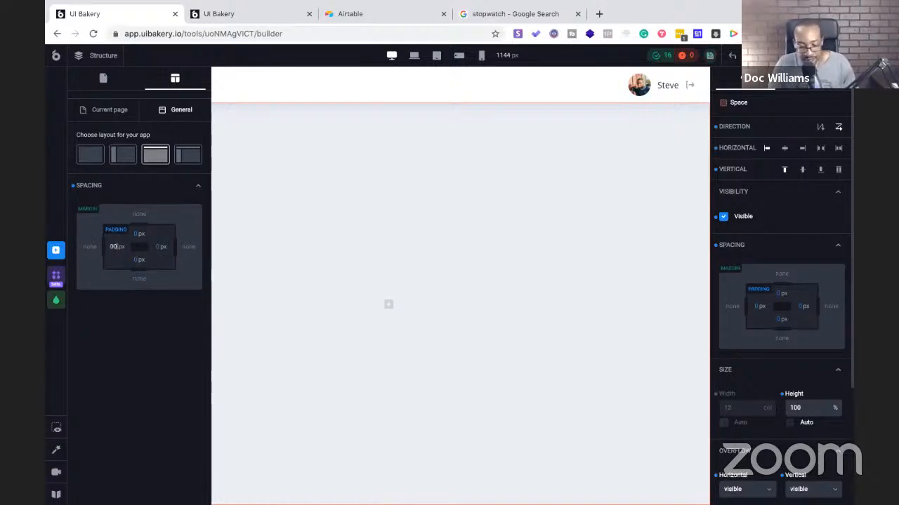
{"action": "key", "text": "BackSpace"}
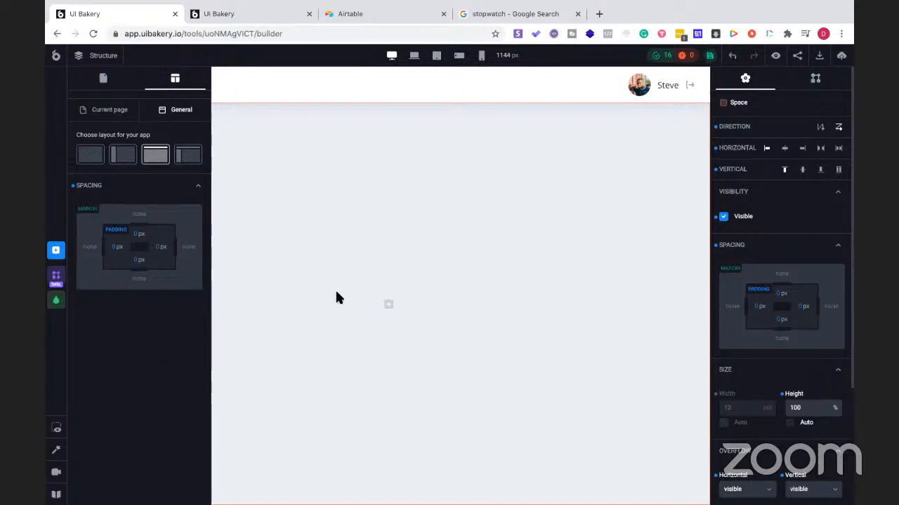
Find the Space component and insert it into the empty content area of the Airtable Example page.
{"action": "left_click", "coordinate": [389, 305]}
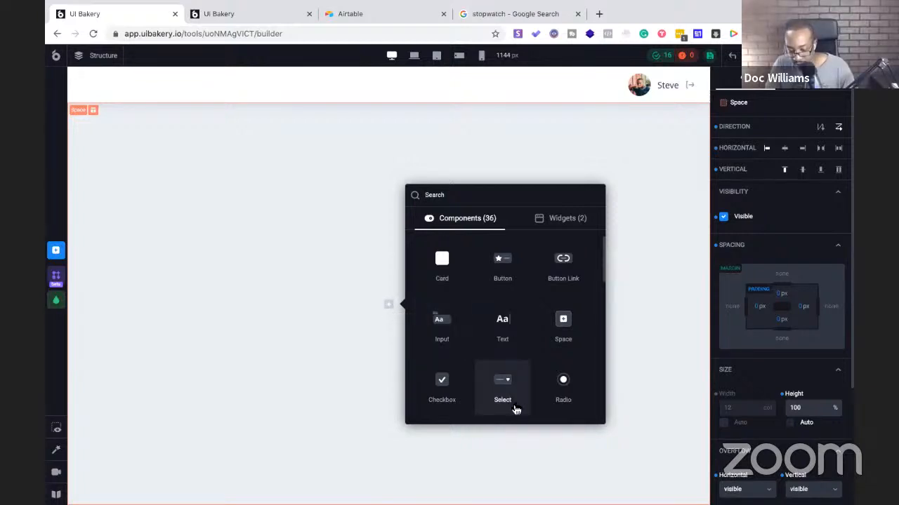
{"action": "type", "text": "space"}
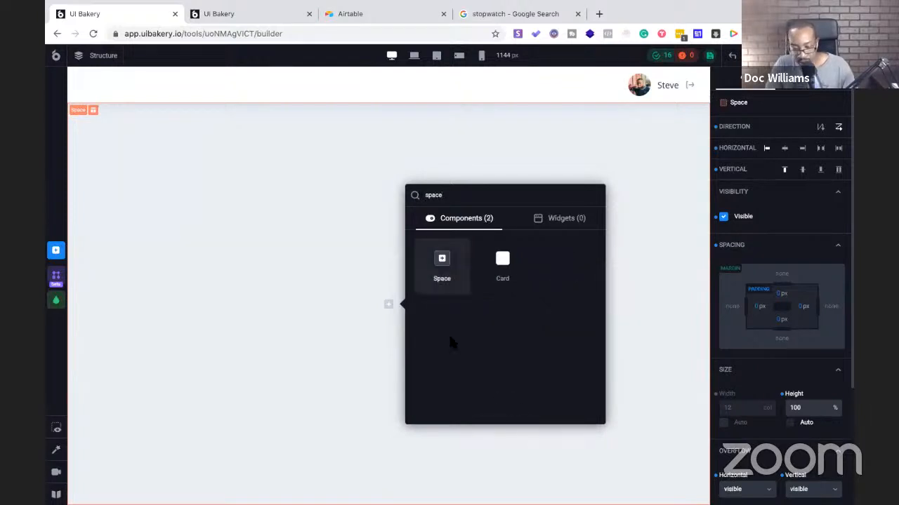
{"action": "left_click", "coordinate": [442, 259]}
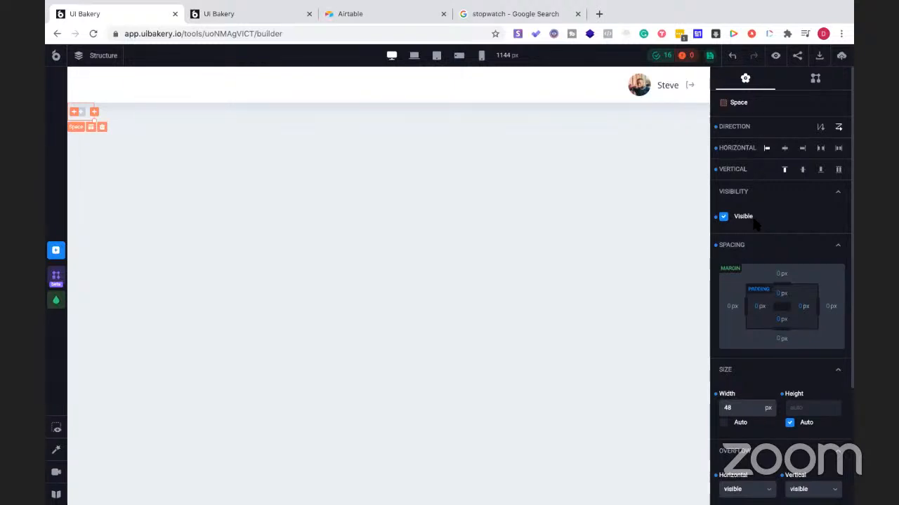
Change the width unit of the new Space from px to col.
{"action": "left_click", "coordinate": [733, 411]}
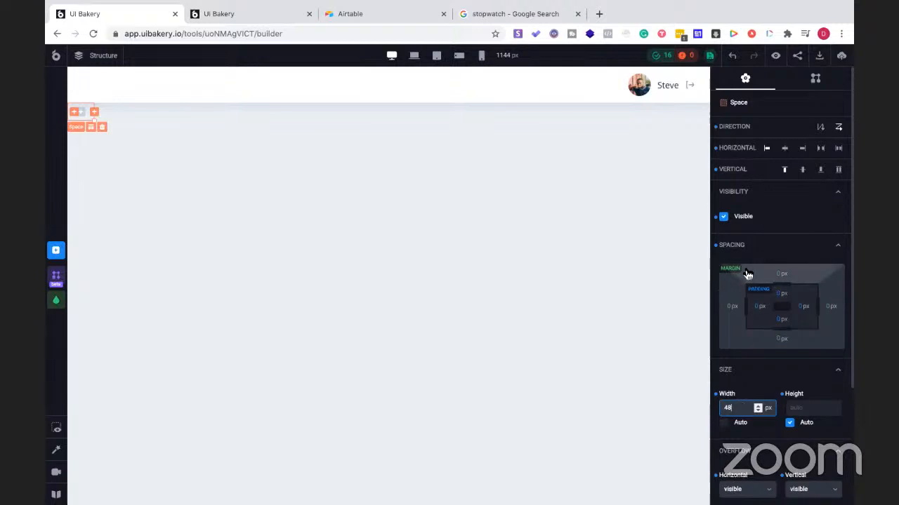
{"action": "scroll", "coordinate": [752, 313], "scroll_direction": "down", "scroll_amount": 1}
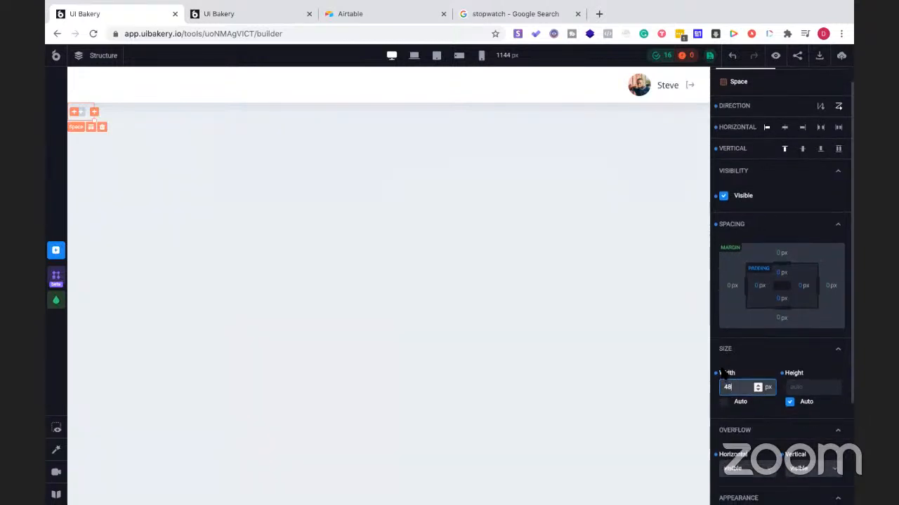
{"action": "left_click", "coordinate": [839, 354]}
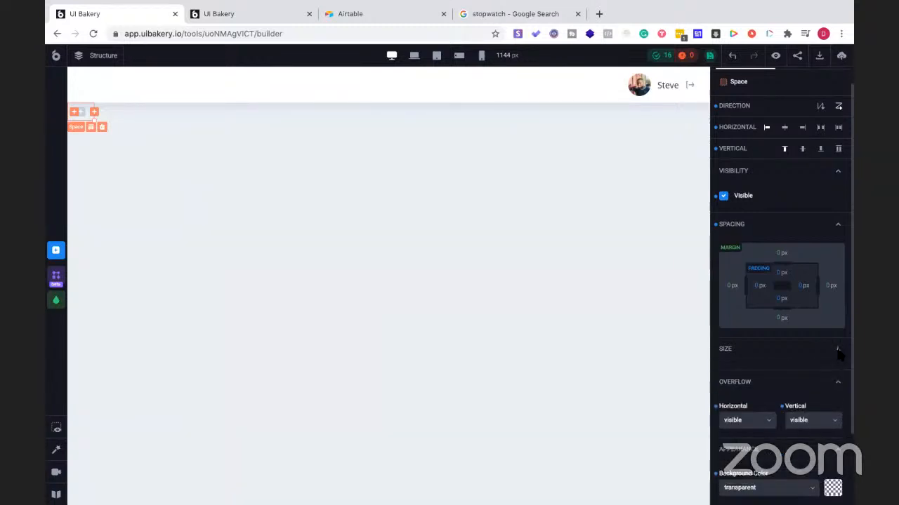
{"action": "left_click", "coordinate": [839, 355]}
{"action": "left_click", "coordinate": [768, 388]}
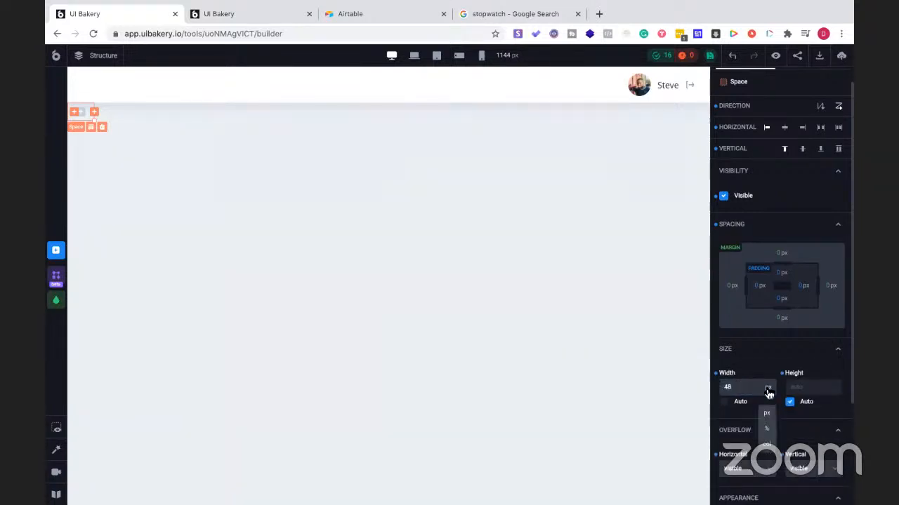
{"action": "scroll", "coordinate": [769, 394], "scroll_direction": "down", "scroll_amount": 1}
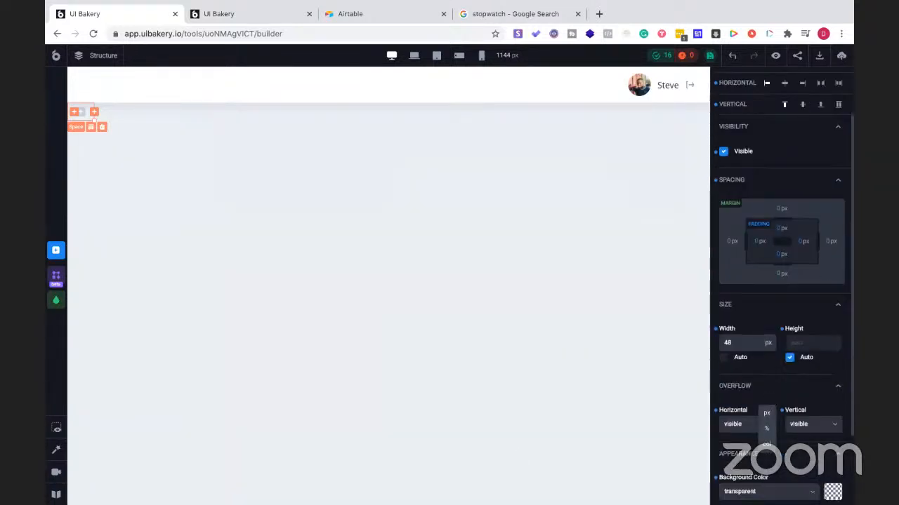
{"action": "left_click", "coordinate": [767, 349]}
{"action": "left_click", "coordinate": [767, 348]}
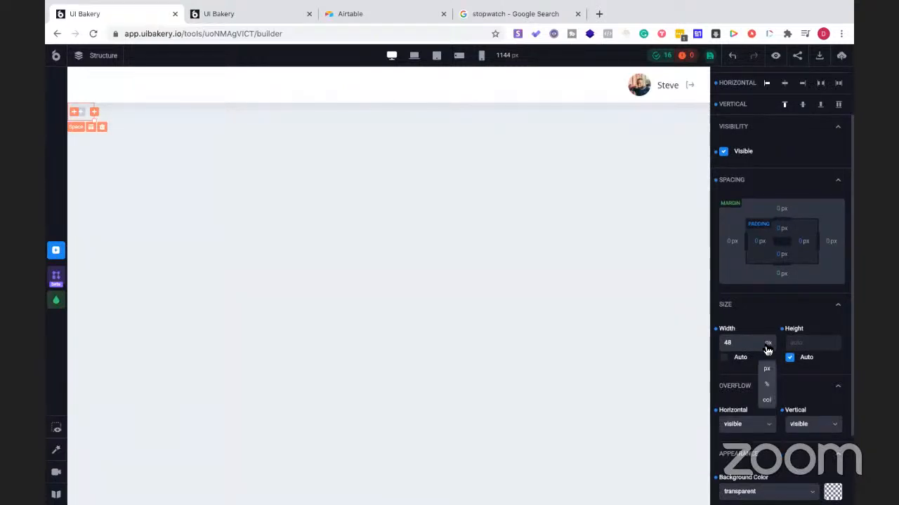
{"action": "left_click", "coordinate": [769, 406]}
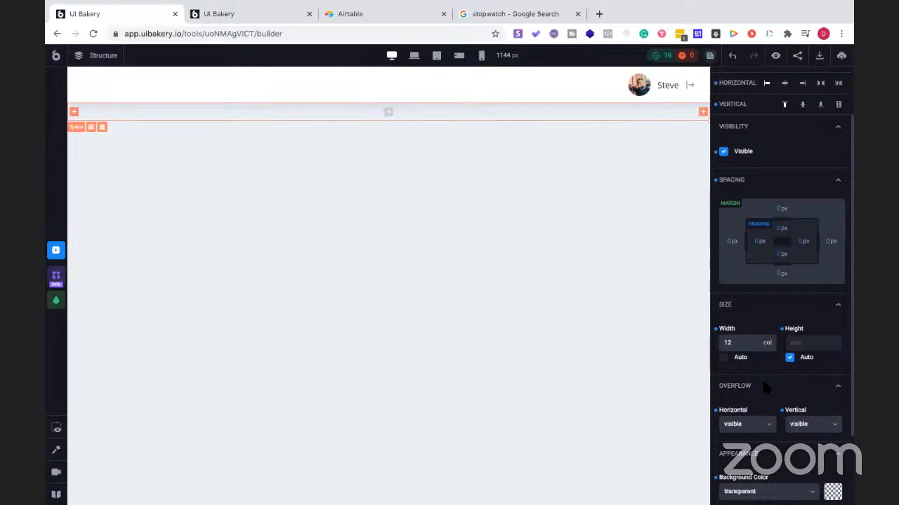
Try widths of 3 and 10 columns on the new Space.
{"action": "double_click", "coordinate": [742, 344]}
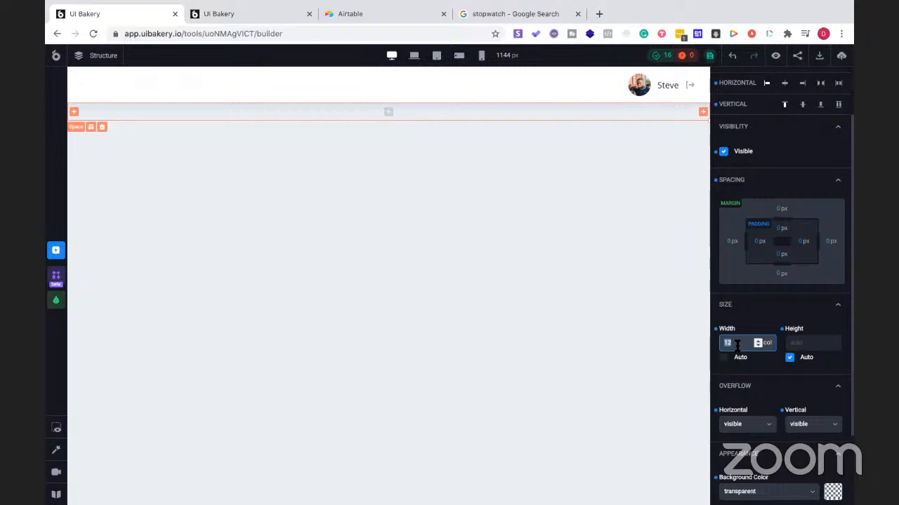
{"action": "type", "text": "3"}
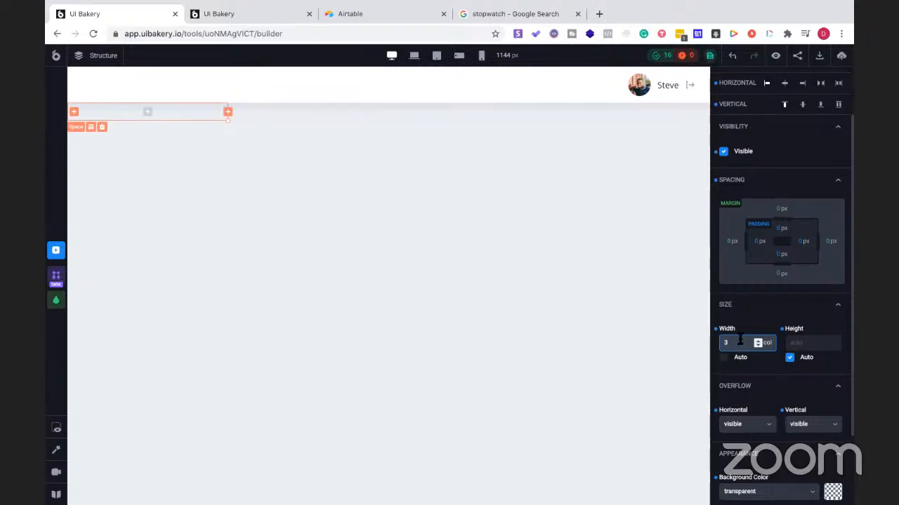
{"action": "key", "text": "BackSpace"}
{"action": "type", "text": "10"}
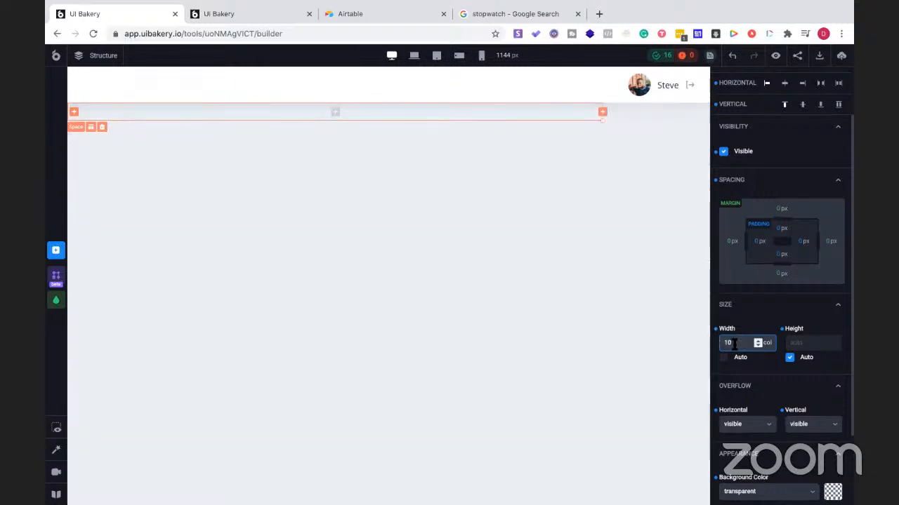
{"action": "key", "text": "BackSpace"}
{"action": "key", "text": "BackSpace"}
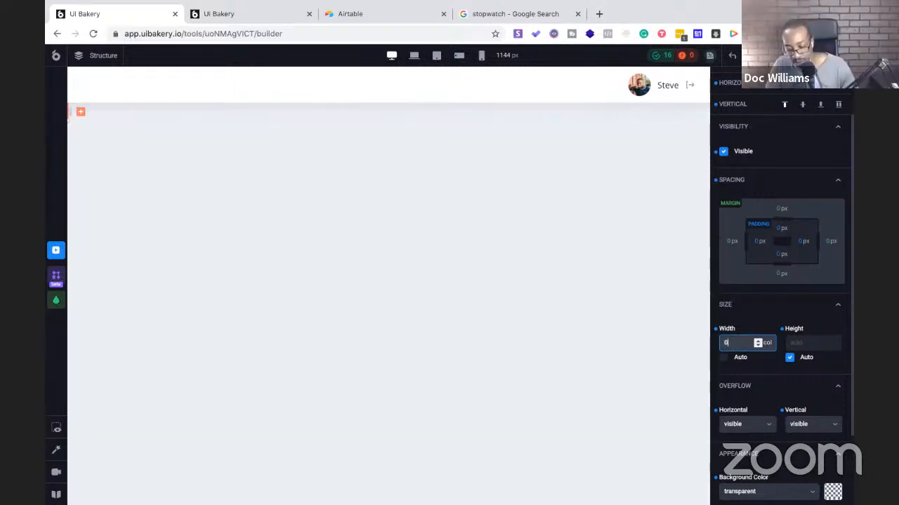
{"action": "type", "text": "3"}
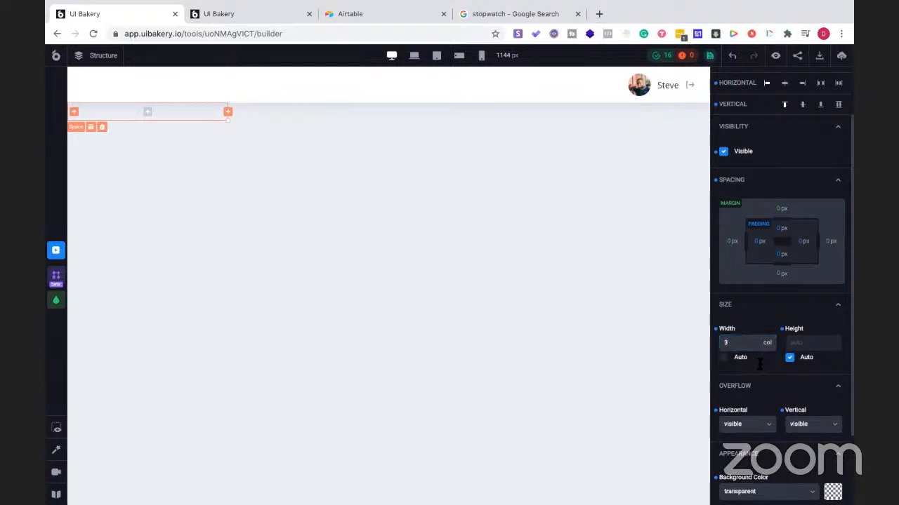
Set the Space's width to 4 columns and add two more Spaces after it in the same row.
{"action": "key", "text": "BackSpace"}
{"action": "type", "text": "4"}
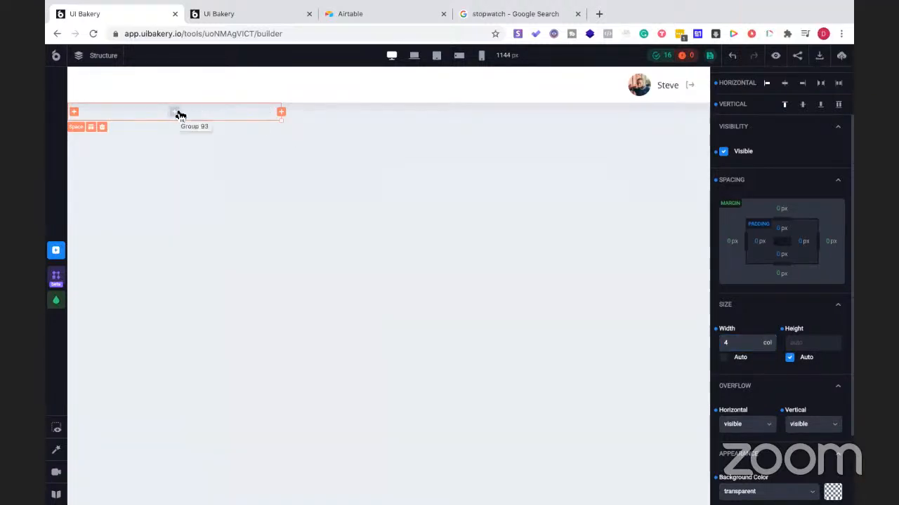
{"action": "left_click", "coordinate": [282, 113]}
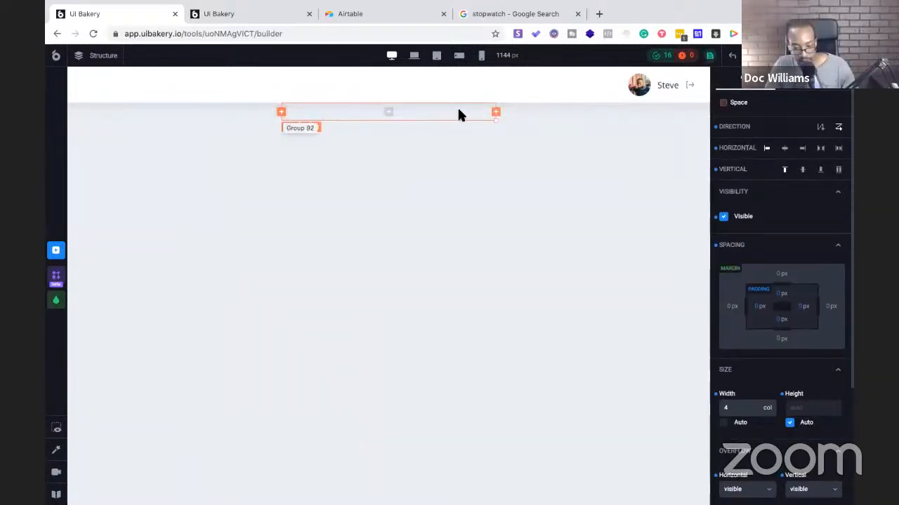
{"action": "left_click", "coordinate": [497, 114]}
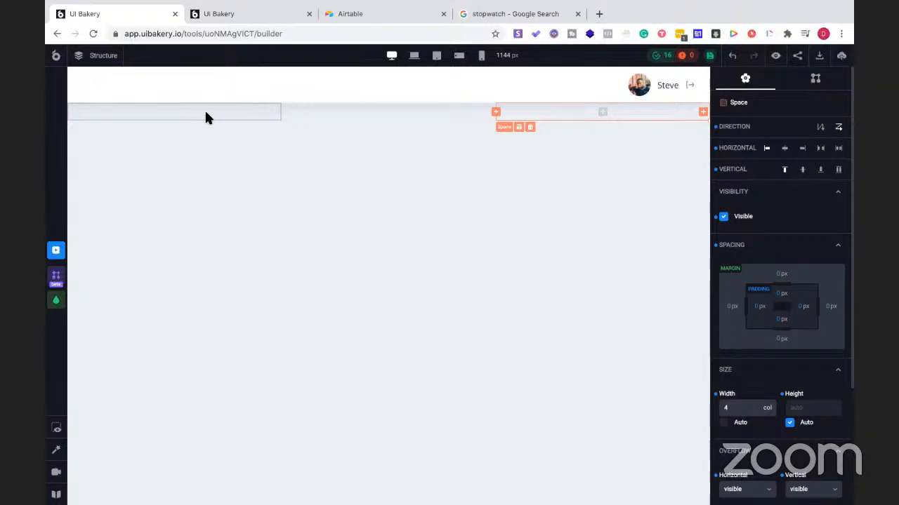
Insert a Card into the first Space of the row and compare it with the summary cards on the finished dashboard.
{"action": "left_click", "coordinate": [206, 112]}
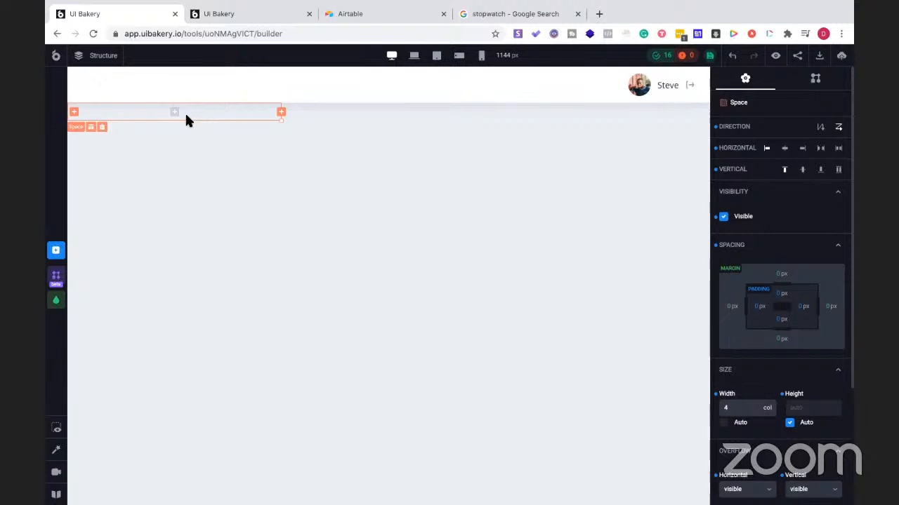
{"action": "left_click", "coordinate": [174, 113]}
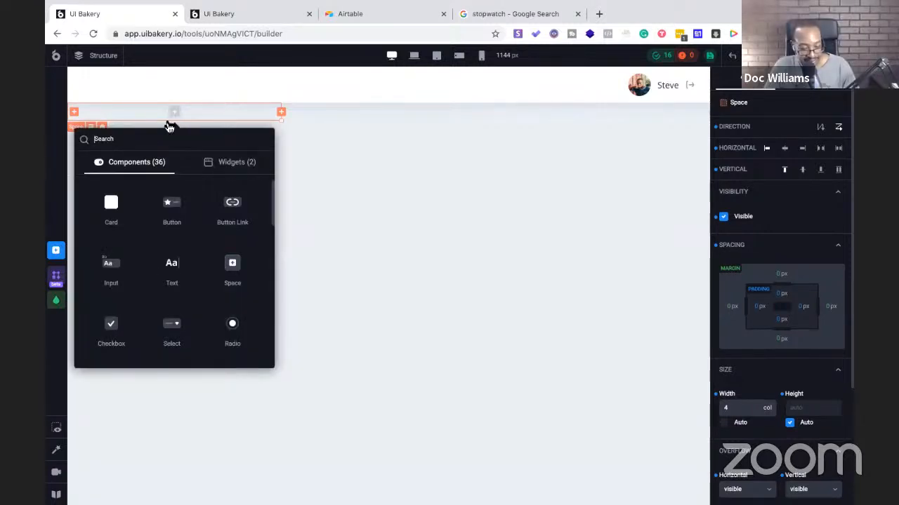
{"action": "left_click", "coordinate": [112, 207]}
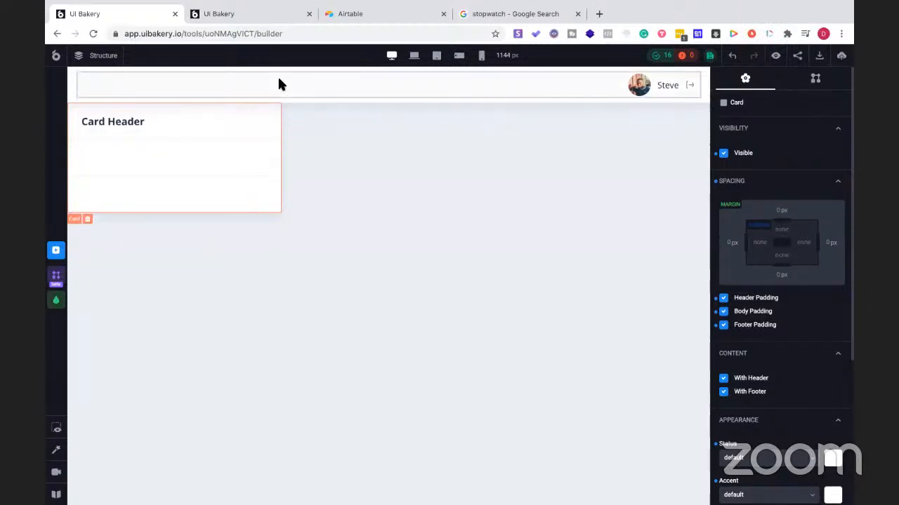
{"action": "left_click", "coordinate": [260, 18]}
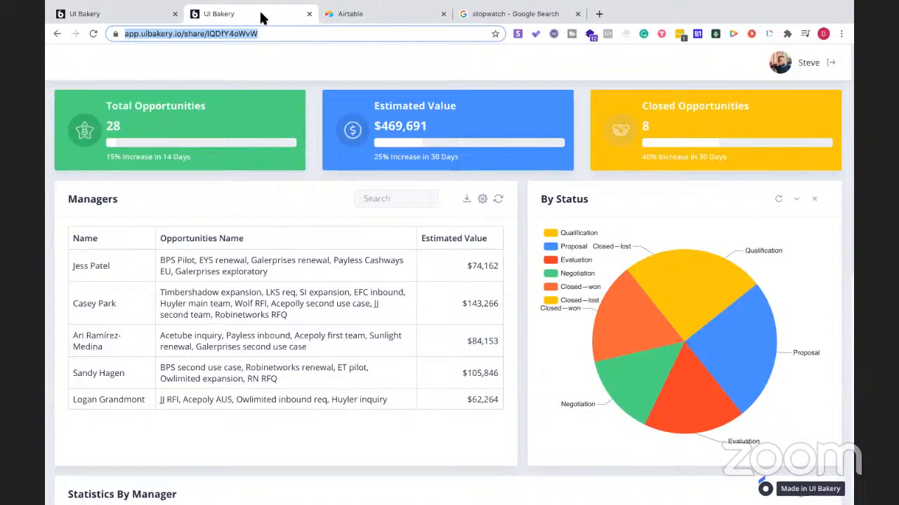
{"action": "left_click", "coordinate": [123, 13]}
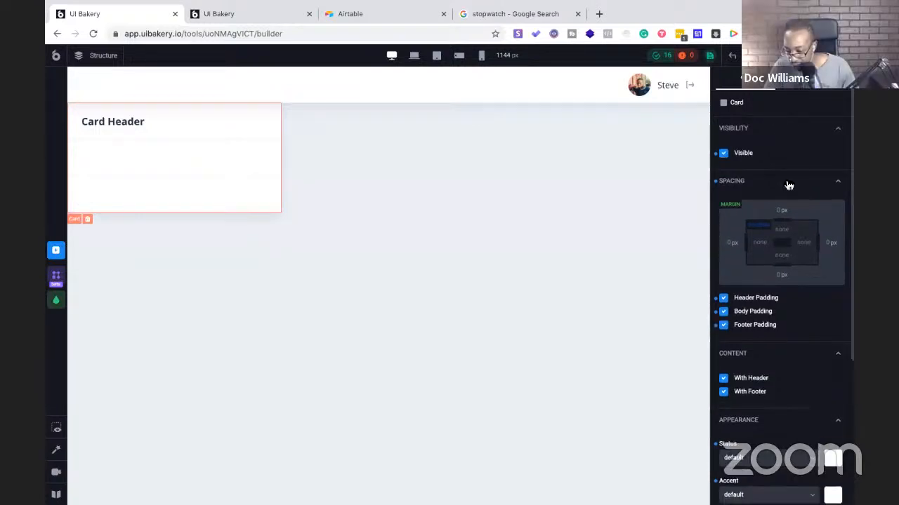
Try the card without header and footer padding, and restore both paddings.
{"action": "scroll", "coordinate": [788, 185], "scroll_direction": "down", "scroll_amount": 5}
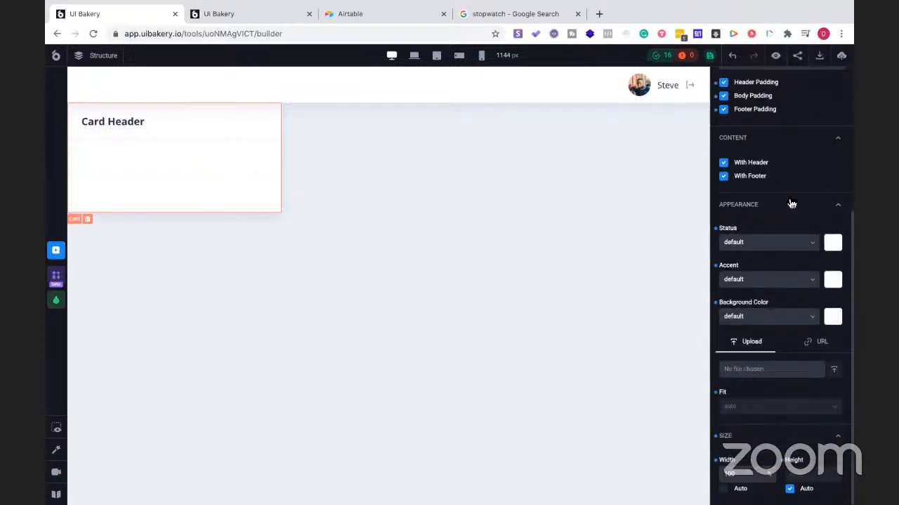
{"action": "scroll", "coordinate": [791, 203], "scroll_direction": "up", "scroll_amount": 5}
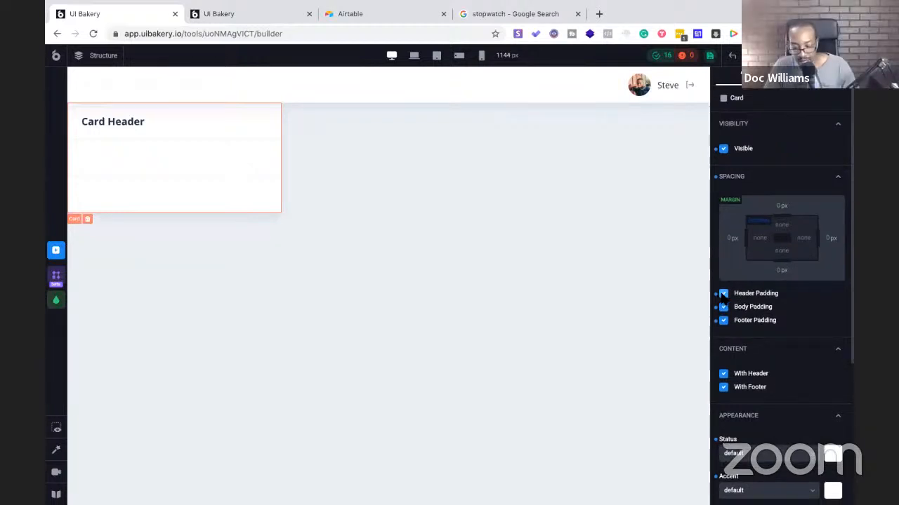
{"action": "left_click", "coordinate": [723, 293]}
{"action": "left_click", "coordinate": [724, 321]}
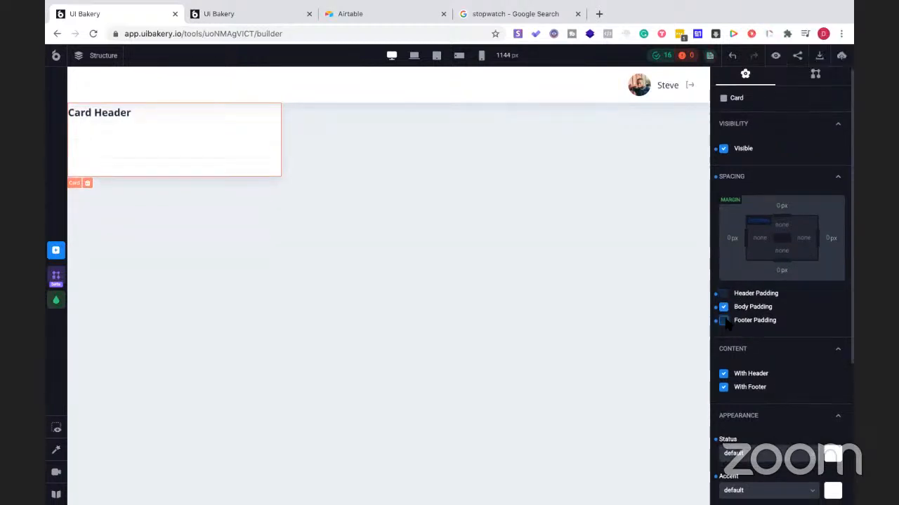
{"action": "left_click", "coordinate": [724, 321]}
{"action": "left_click", "coordinate": [723, 293]}
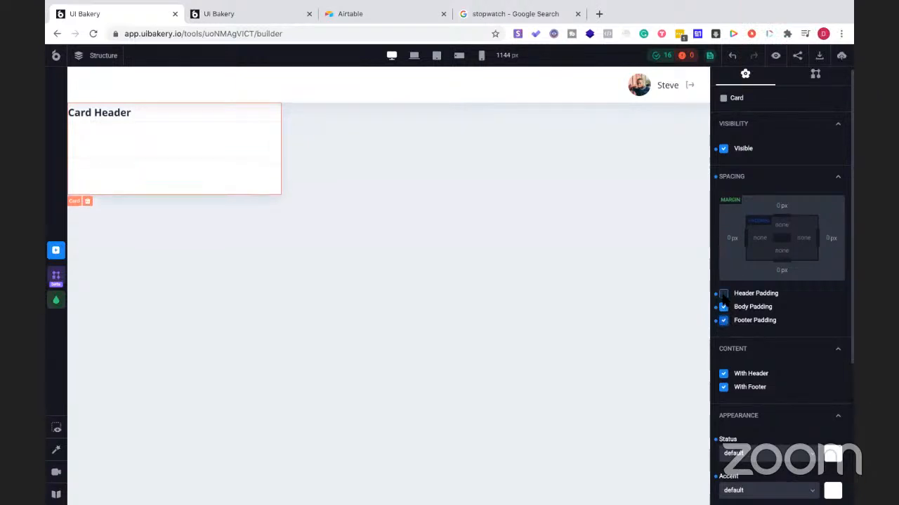
{"action": "left_click", "coordinate": [723, 307]}
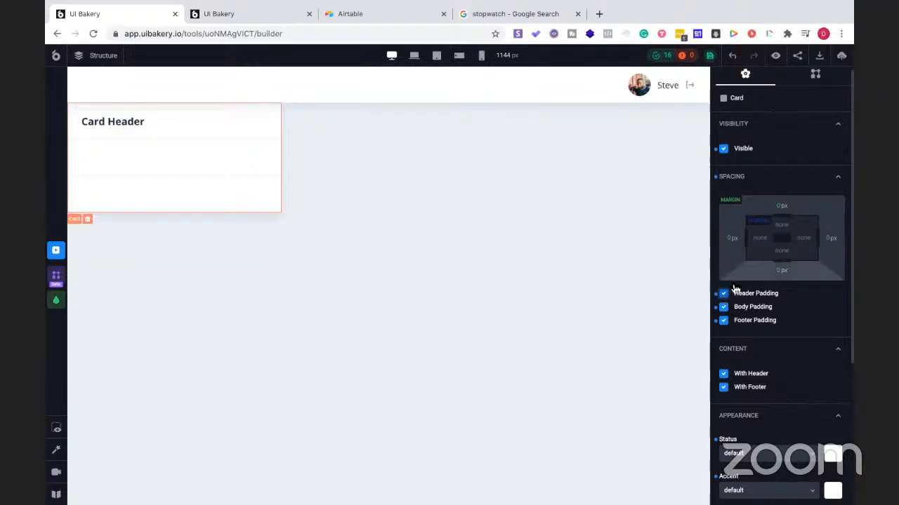
Remove the header and footer from the new card so that only its body remains.
{"action": "scroll", "coordinate": [744, 358], "scroll_direction": "down", "scroll_amount": 1}
{"action": "left_click", "coordinate": [723, 369]}
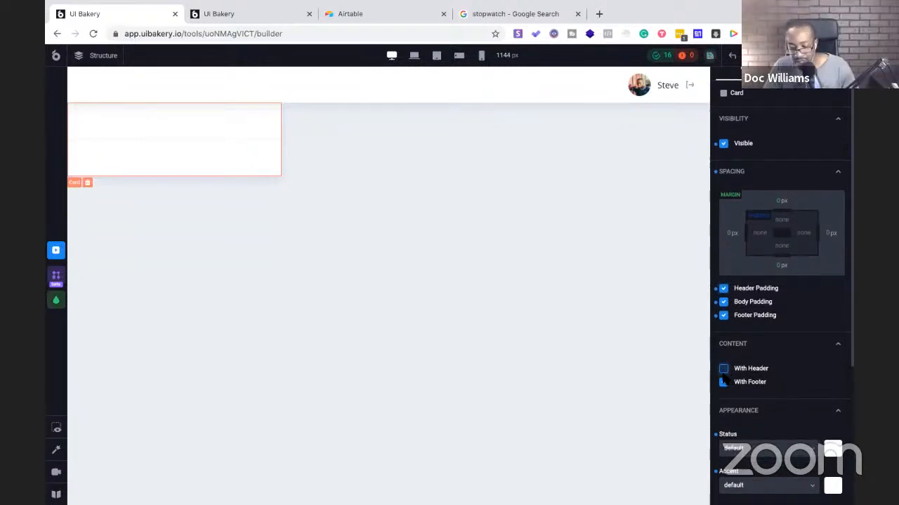
{"action": "left_click", "coordinate": [724, 383]}
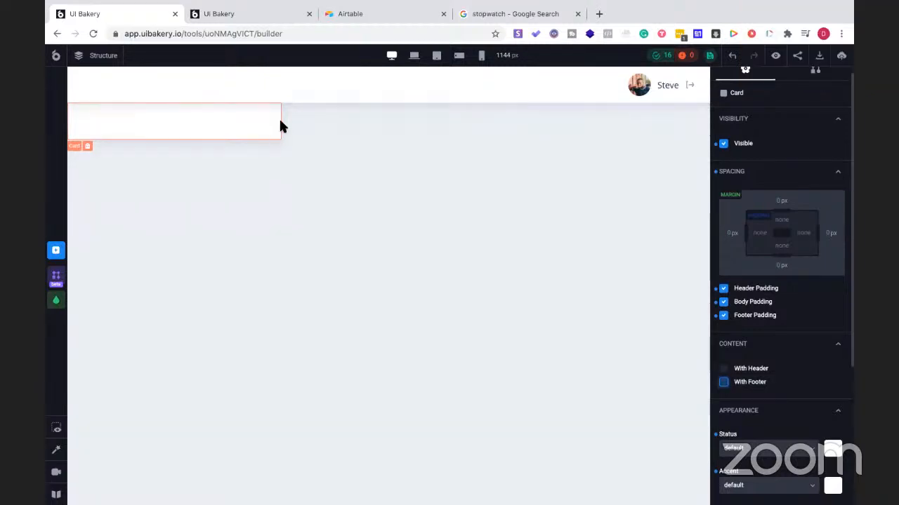
Examine the Total Opportunities card on the finished dashboard and review the new card's properties.
{"action": "left_click", "coordinate": [231, 17]}
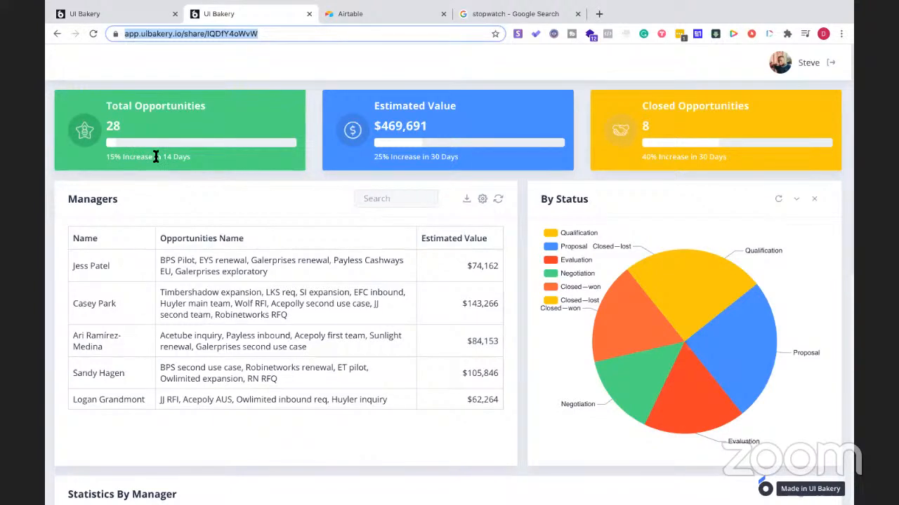
{"action": "left_click", "coordinate": [116, 14]}
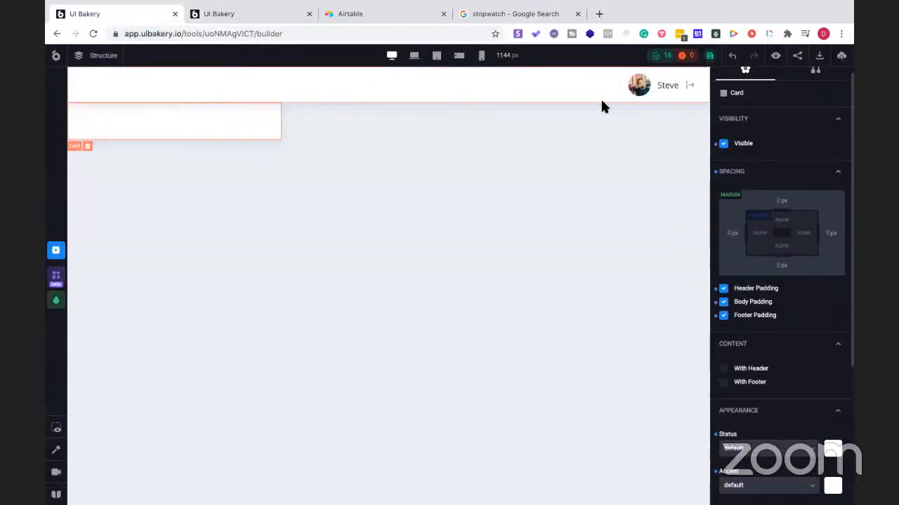
{"action": "scroll", "coordinate": [773, 196], "scroll_direction": "down", "scroll_amount": 3}
{"action": "scroll", "coordinate": [774, 204], "scroll_direction": "up", "scroll_amount": 3}
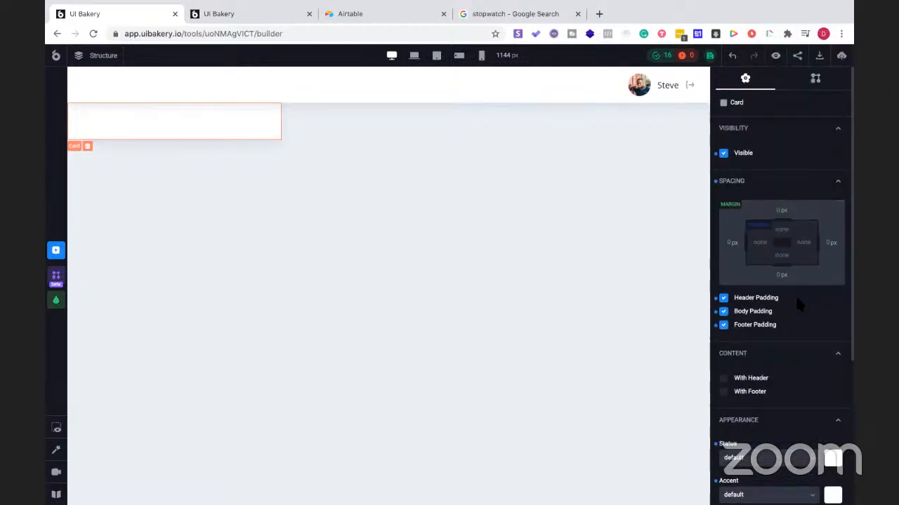
{"action": "scroll", "coordinate": [798, 302], "scroll_direction": "down", "scroll_amount": 1}
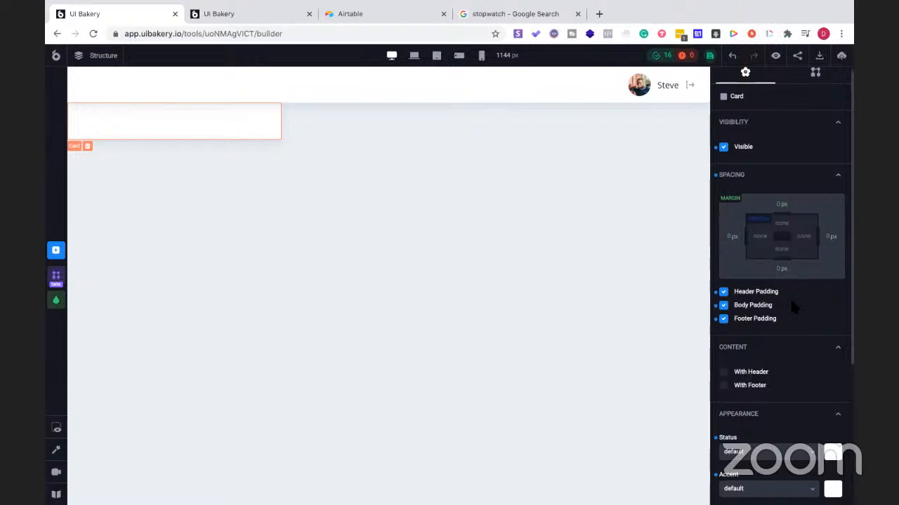
{"action": "scroll", "coordinate": [791, 304], "scroll_direction": "up", "scroll_amount": 1}
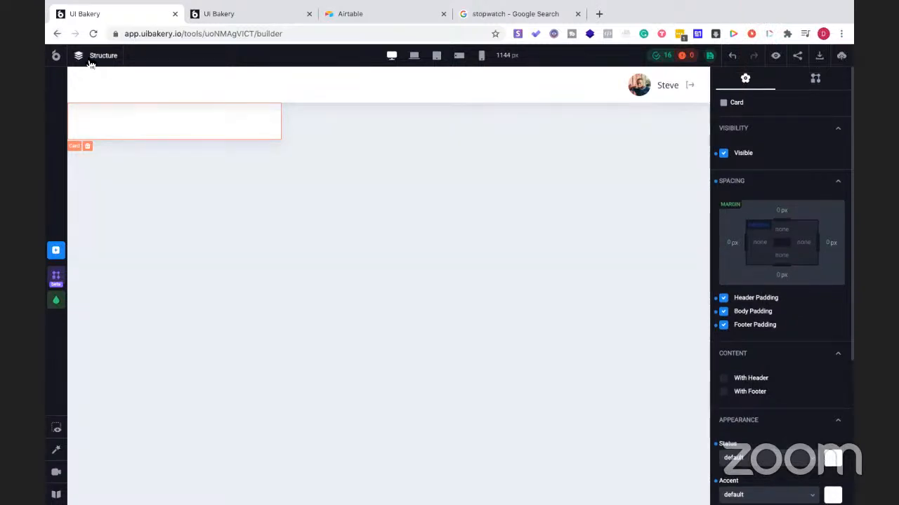
Find the Image component and insert it into the card's body space.
{"action": "left_click", "coordinate": [186, 123]}
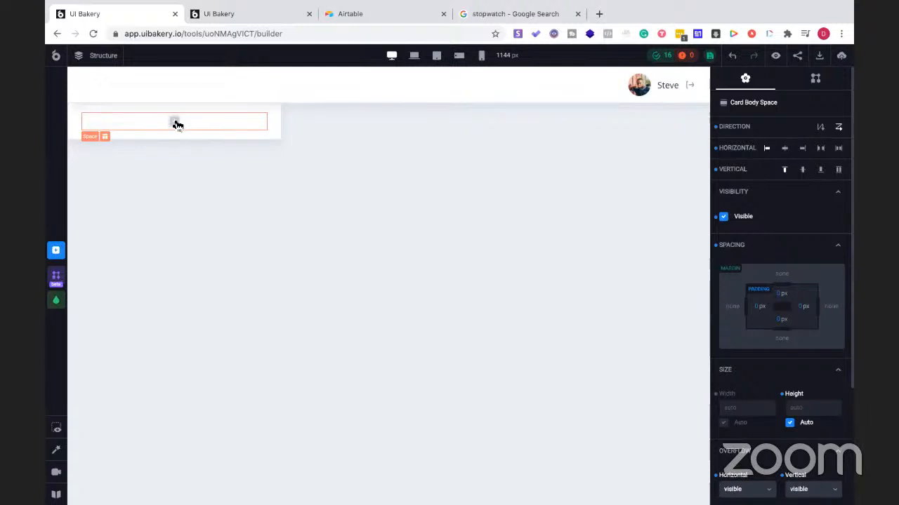
{"action": "left_click", "coordinate": [176, 123]}
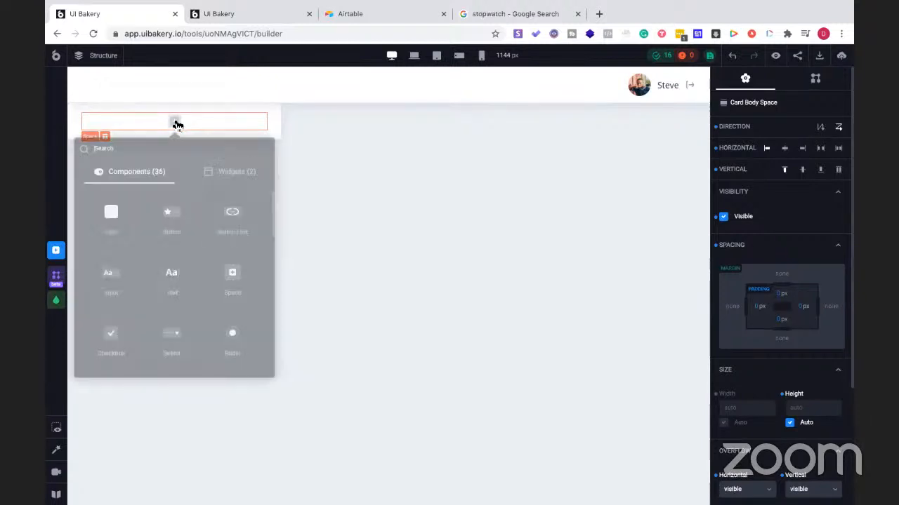
{"action": "scroll", "coordinate": [189, 333], "scroll_direction": "down", "scroll_amount": 1}
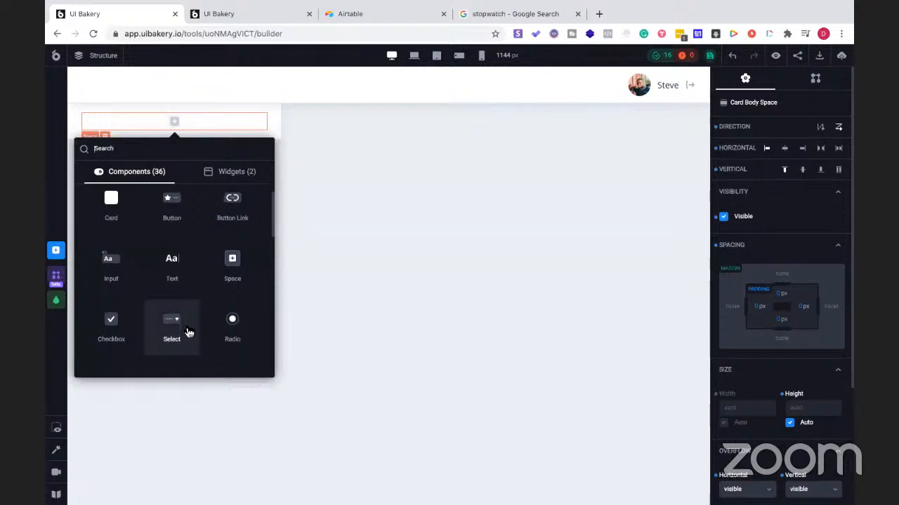
{"action": "scroll", "coordinate": [189, 334], "scroll_direction": "up", "scroll_amount": 1}
{"action": "type", "text": "image"}
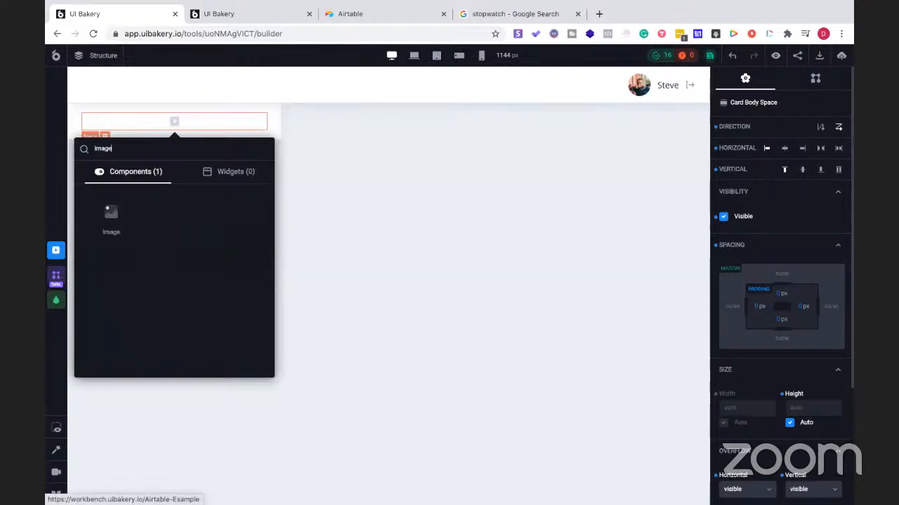
{"action": "left_click", "coordinate": [111, 212]}
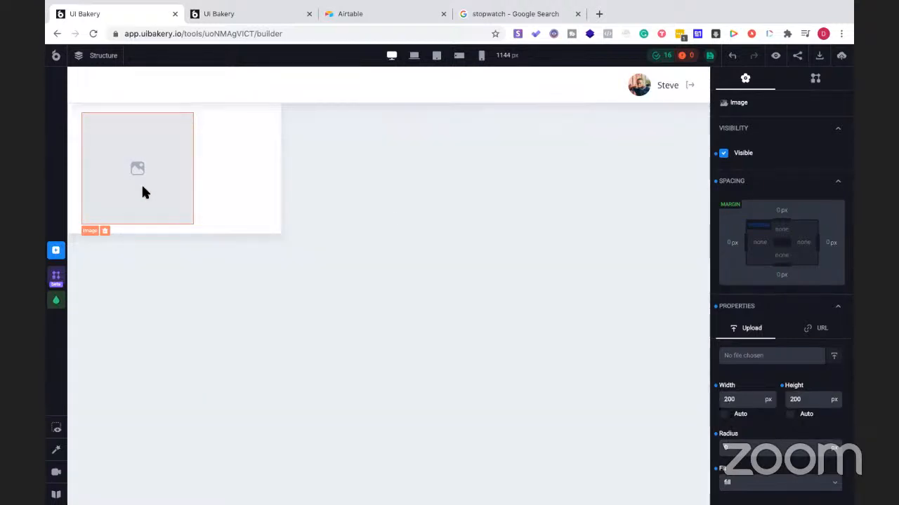
Set the image's width and height to 50 px each.
{"action": "left_click", "coordinate": [732, 385]}
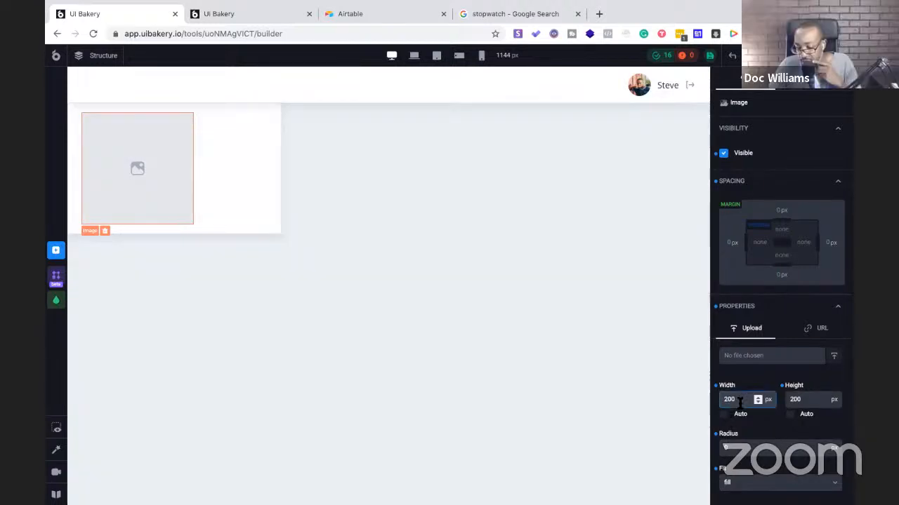
{"action": "left_click_drag", "start_coordinate": [740, 401], "coordinate": [720, 400]}
{"action": "type", "text": "50"}
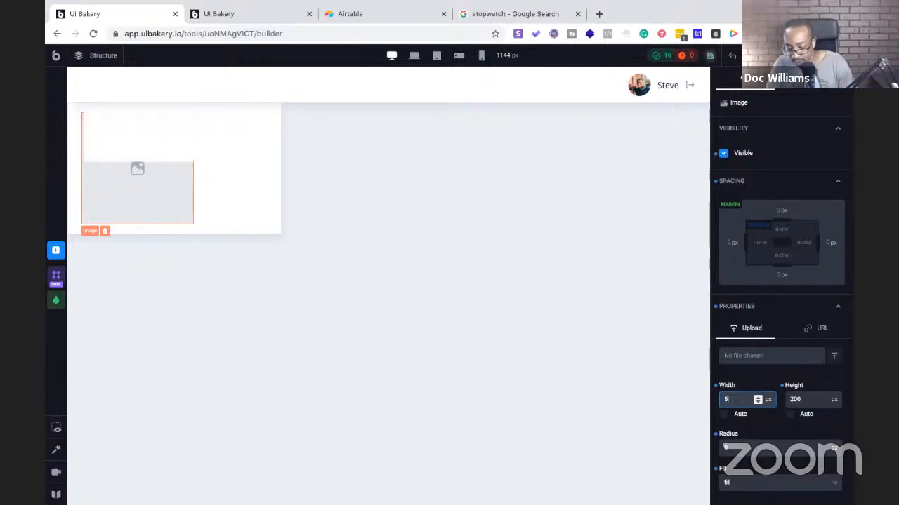
{"action": "left_click", "coordinate": [802, 402]}
{"action": "double_click", "coordinate": [795, 400]}
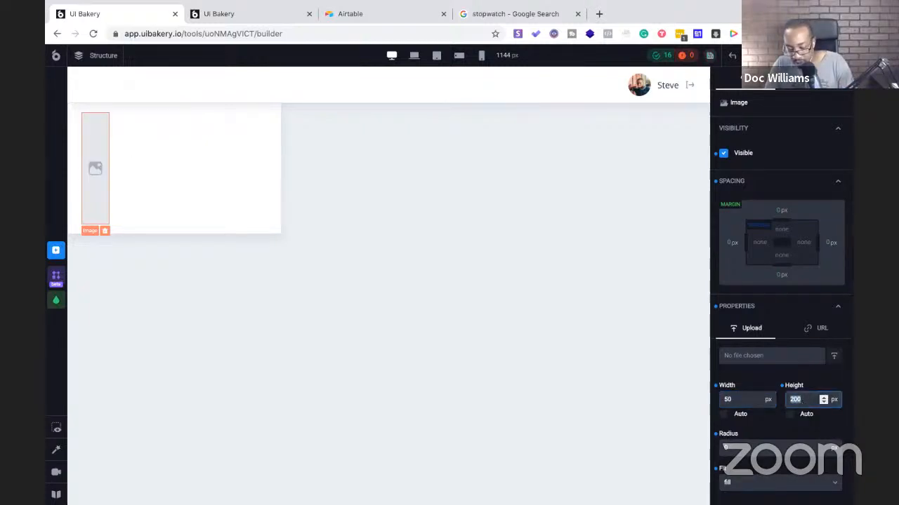
{"action": "type", "text": "50"}
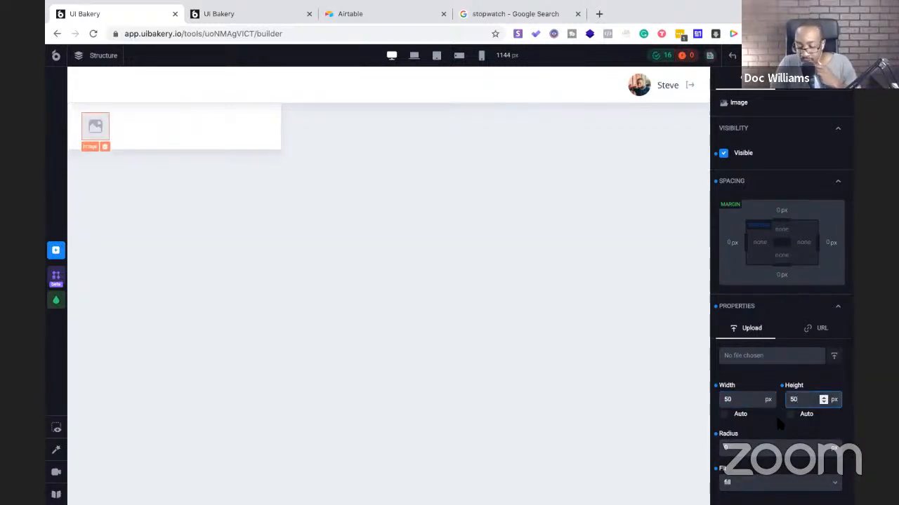
{"action": "left_click", "coordinate": [774, 424]}
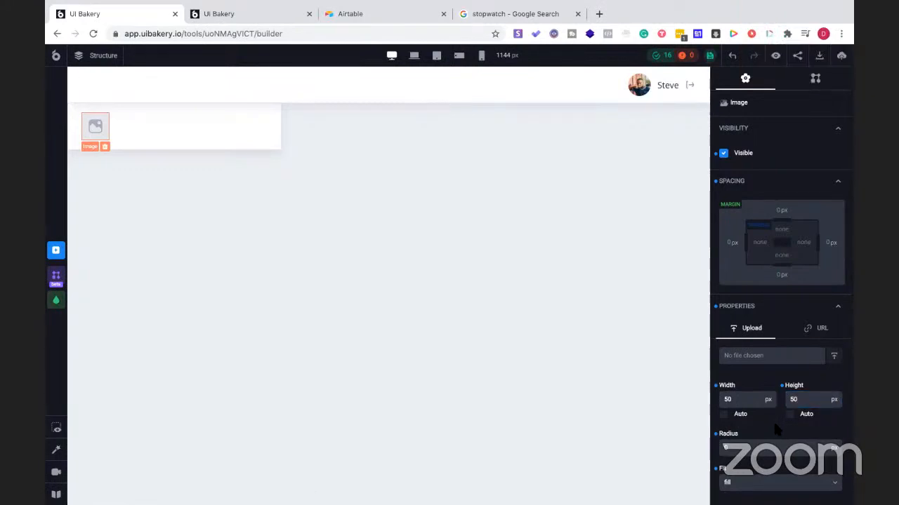
Copy the image address of the star icon in the finished dashboard's Total Opportunities card.
{"action": "left_click", "coordinate": [234, 15]}
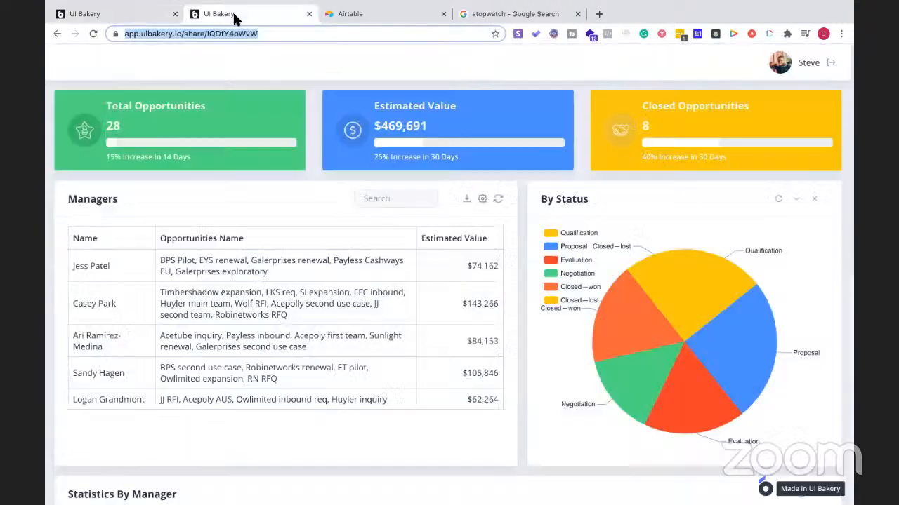
{"action": "left_click", "coordinate": [82, 131]}
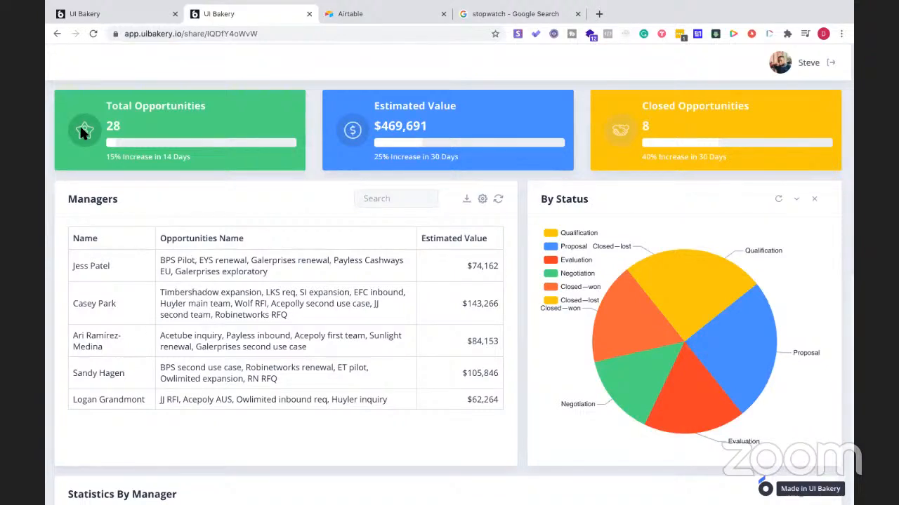
{"action": "right_click", "coordinate": [85, 137]}
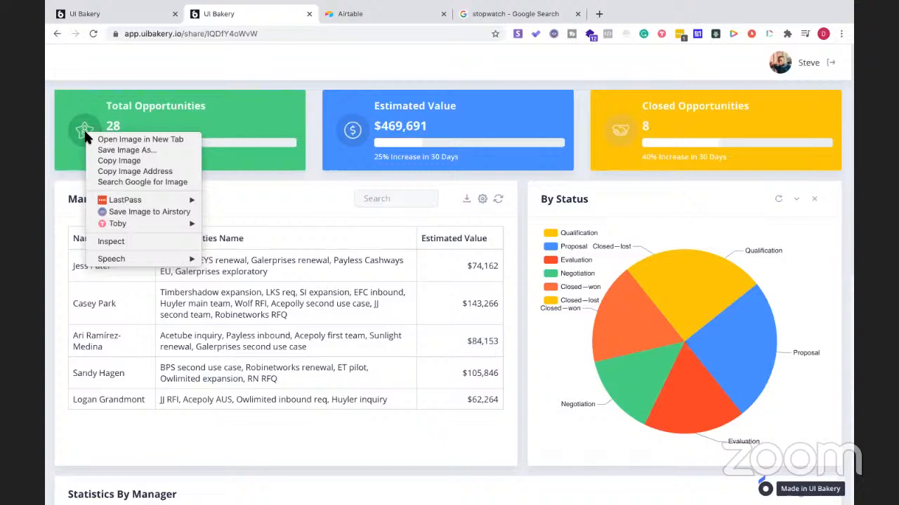
{"action": "left_click", "coordinate": [120, 172]}
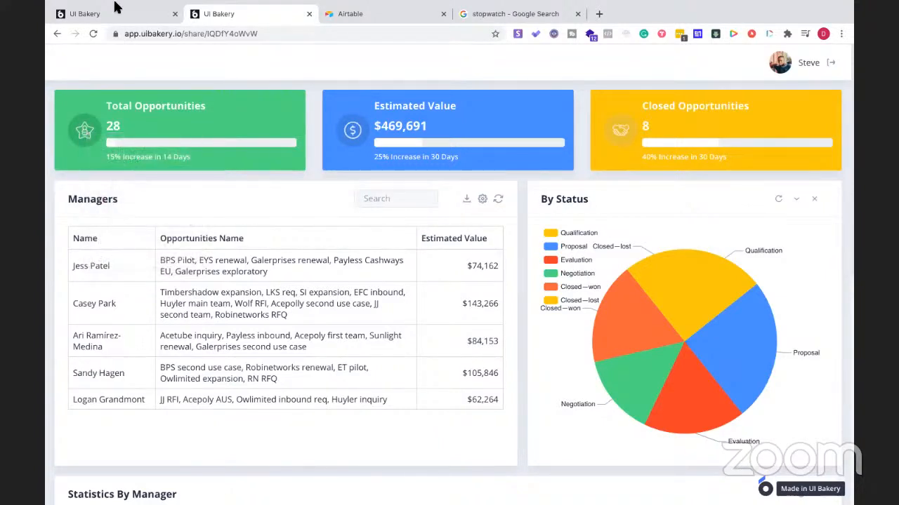
Switch the source of the card's image in the builder to URL and paste the copied star icon address.
{"action": "left_click", "coordinate": [118, 16]}
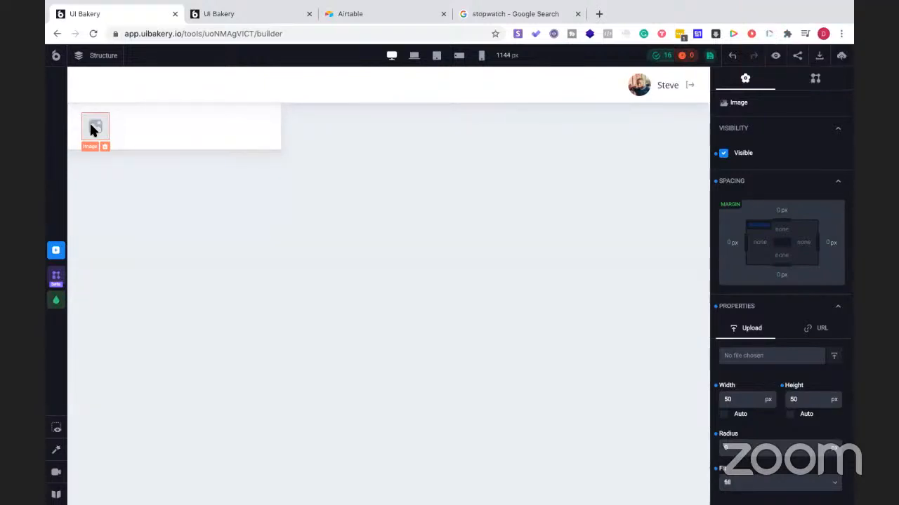
{"action": "left_click", "coordinate": [816, 329]}
{"action": "left_click", "coordinate": [765, 354]}
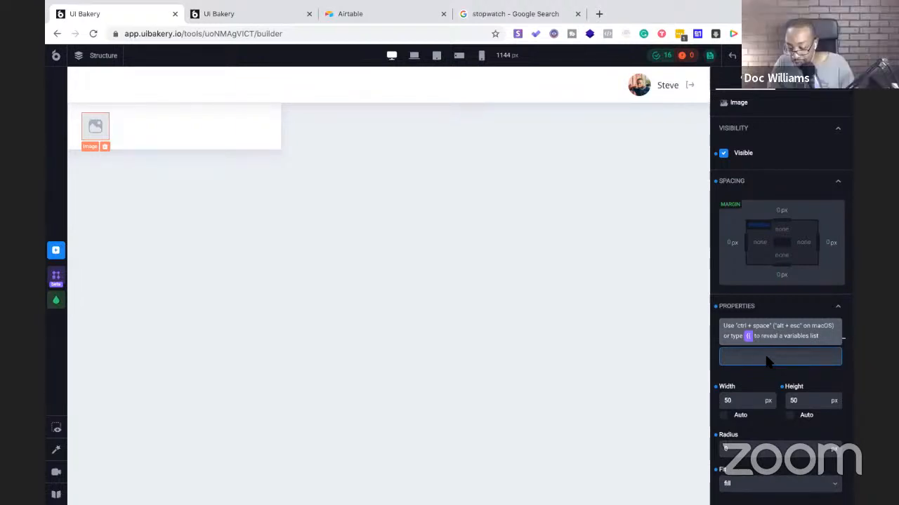
{"action": "key", "text": "ctrl+v"}
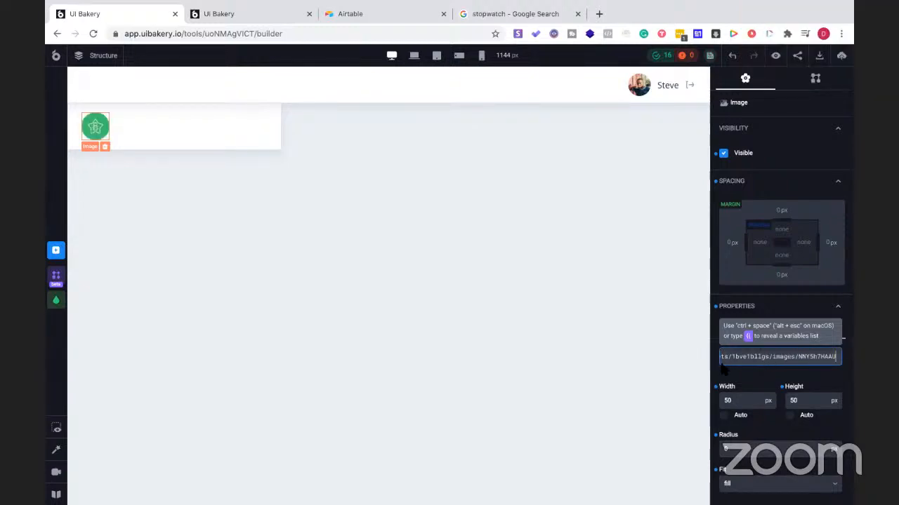
{"action": "left_click", "coordinate": [742, 377]}
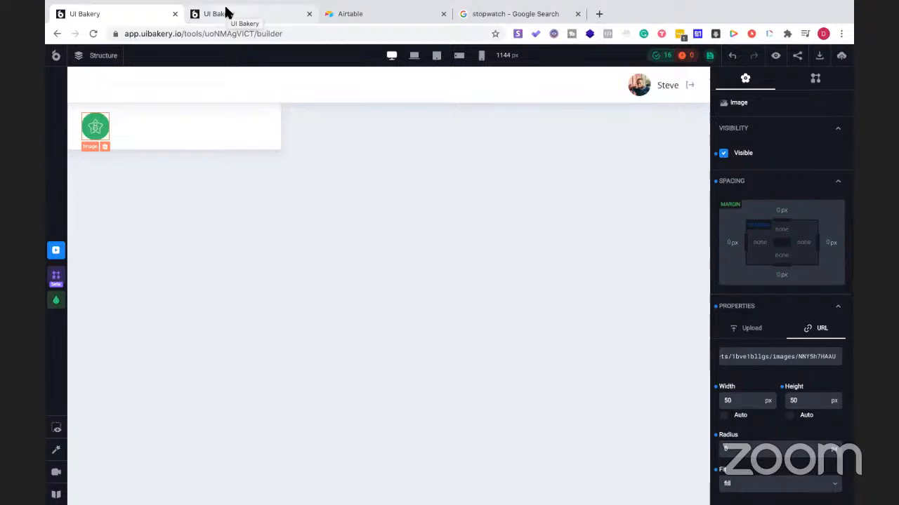
Find the Space component and insert it into the card's body space beside the star image.
{"action": "left_click", "coordinate": [186, 106]}
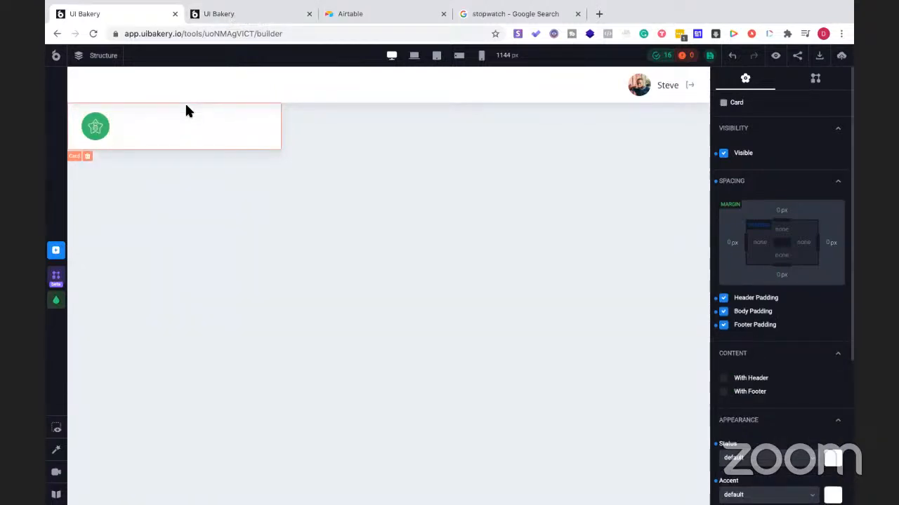
{"action": "left_click", "coordinate": [187, 129]}
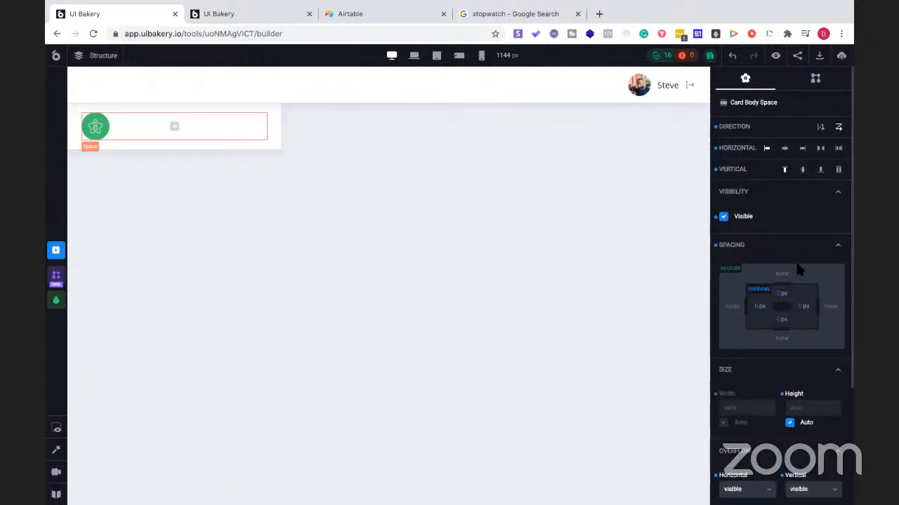
{"action": "left_click", "coordinate": [176, 130]}
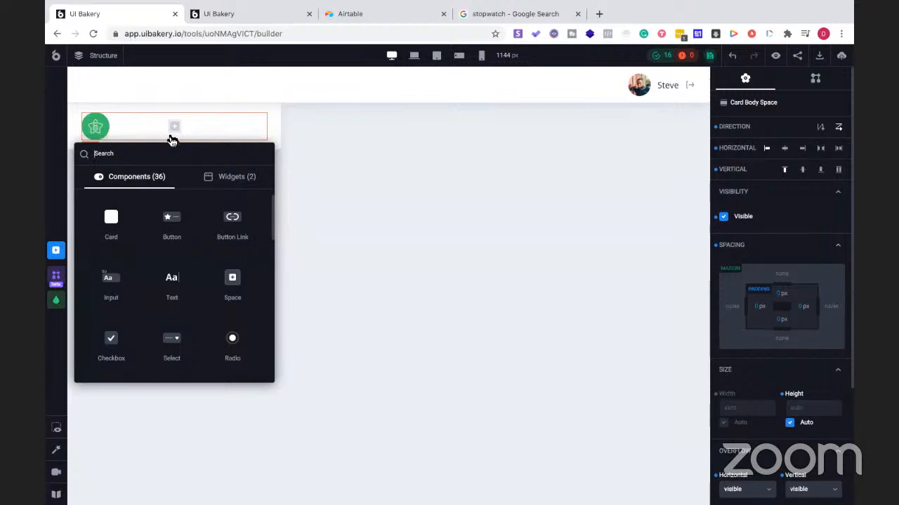
{"action": "type", "text": "space"}
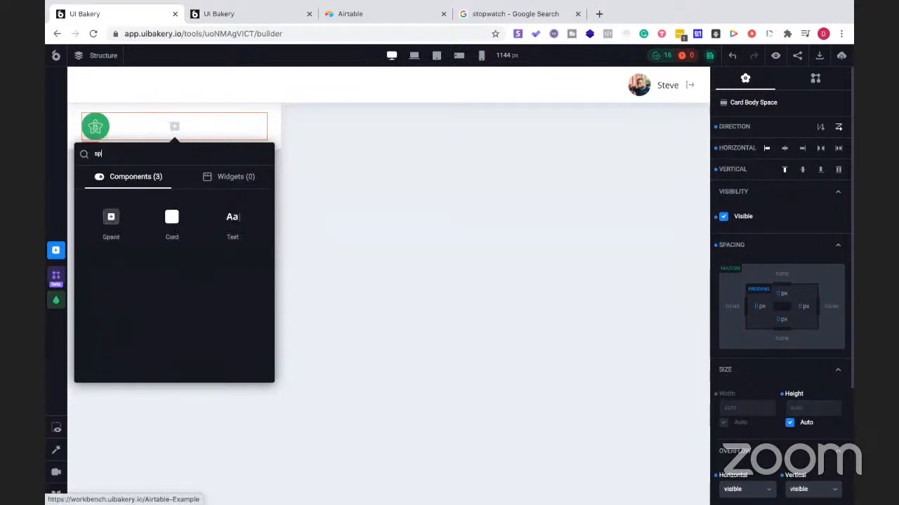
{"action": "left_click", "coordinate": [113, 219]}
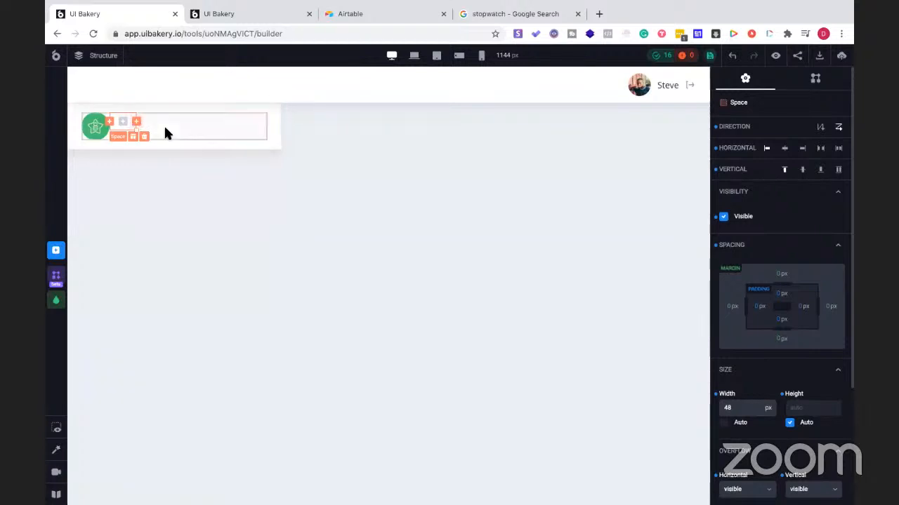
Check the Total Opportunities card in the finished dashboard and set the new space's width to Auto.
{"action": "left_click", "coordinate": [234, 13]}
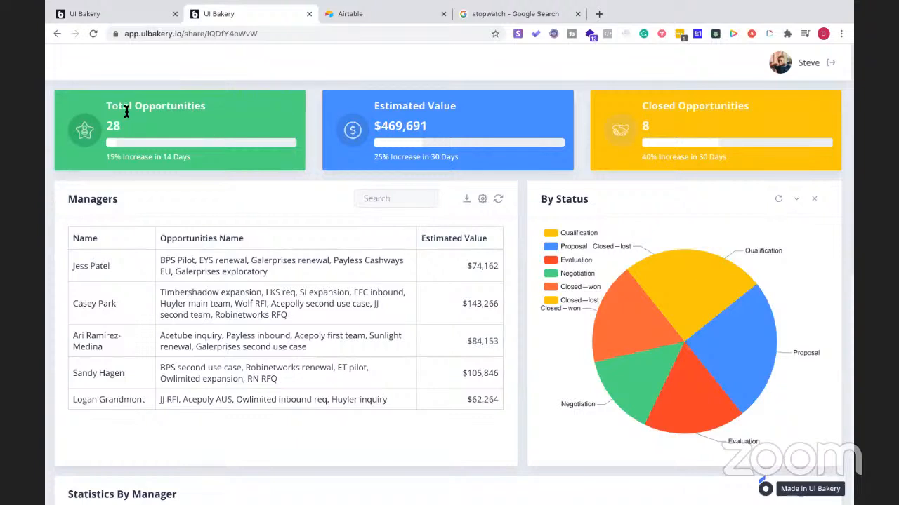
{"action": "left_click", "coordinate": [136, 16]}
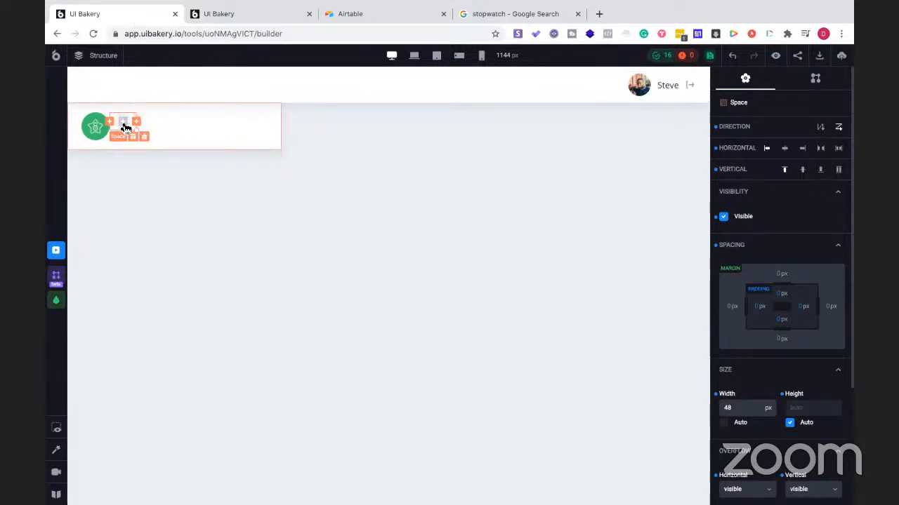
{"action": "scroll", "coordinate": [772, 207], "scroll_direction": "down", "scroll_amount": 1}
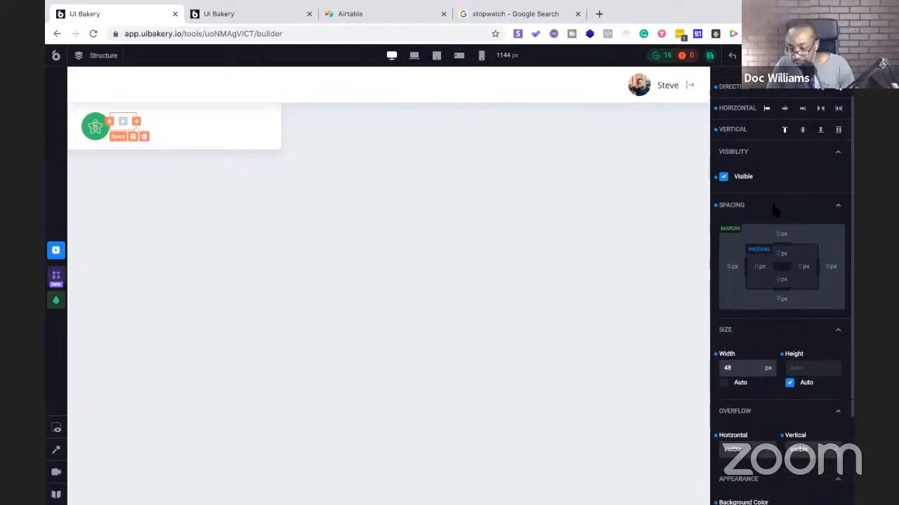
{"action": "scroll", "coordinate": [775, 211], "scroll_direction": "down", "scroll_amount": 3}
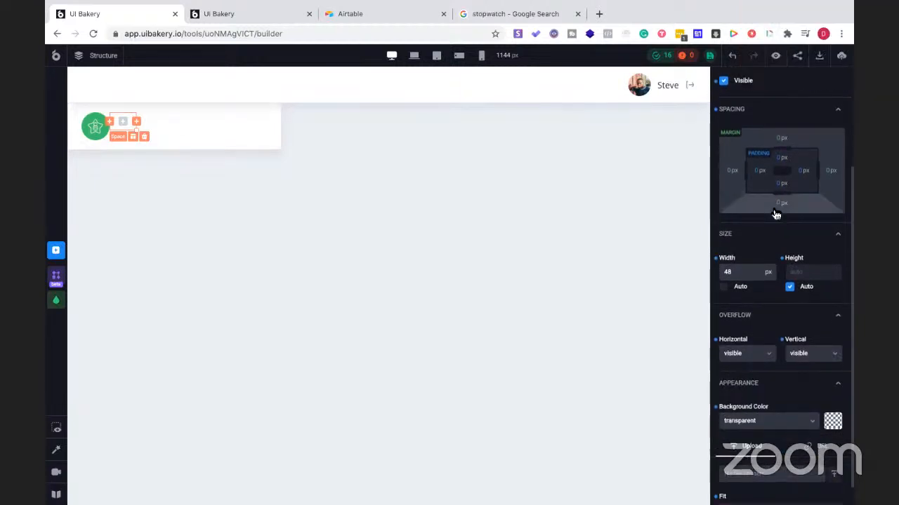
{"action": "scroll", "coordinate": [775, 215], "scroll_direction": "up", "scroll_amount": 4}
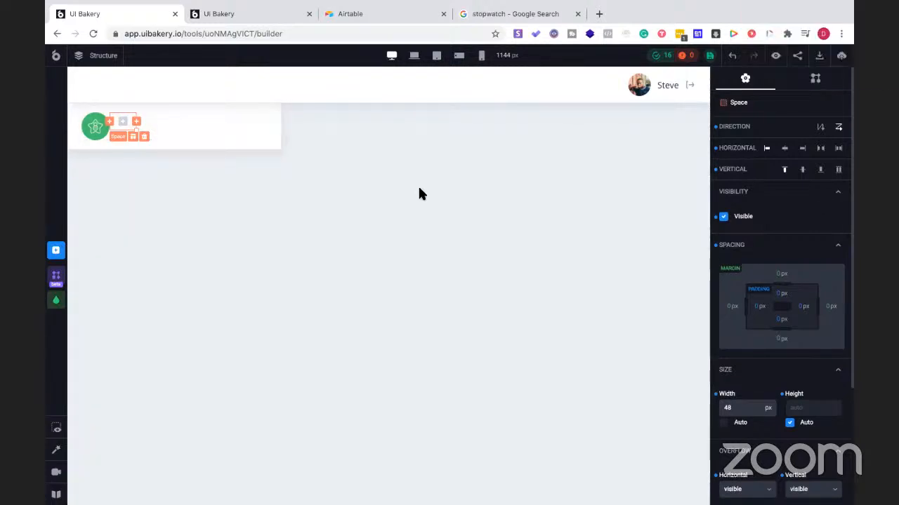
{"action": "scroll", "coordinate": [761, 211], "scroll_direction": "down", "scroll_amount": 4}
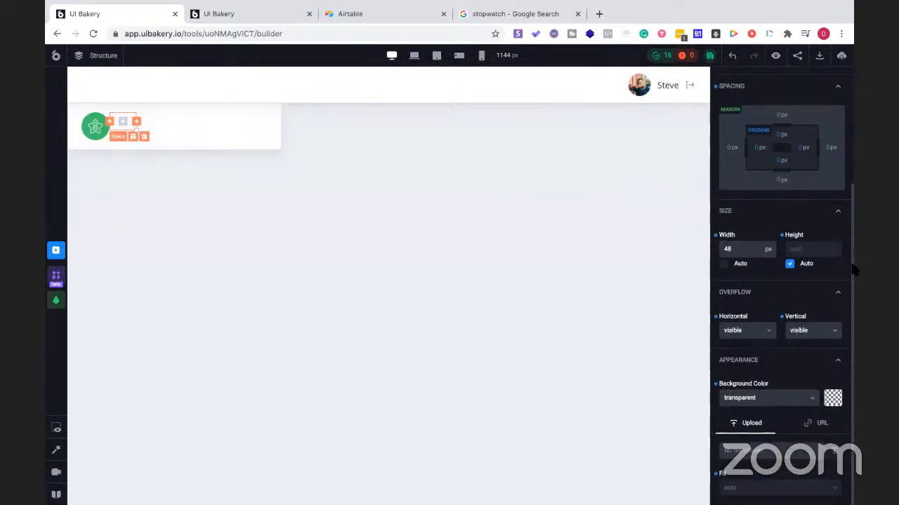
{"action": "left_click", "coordinate": [724, 264]}
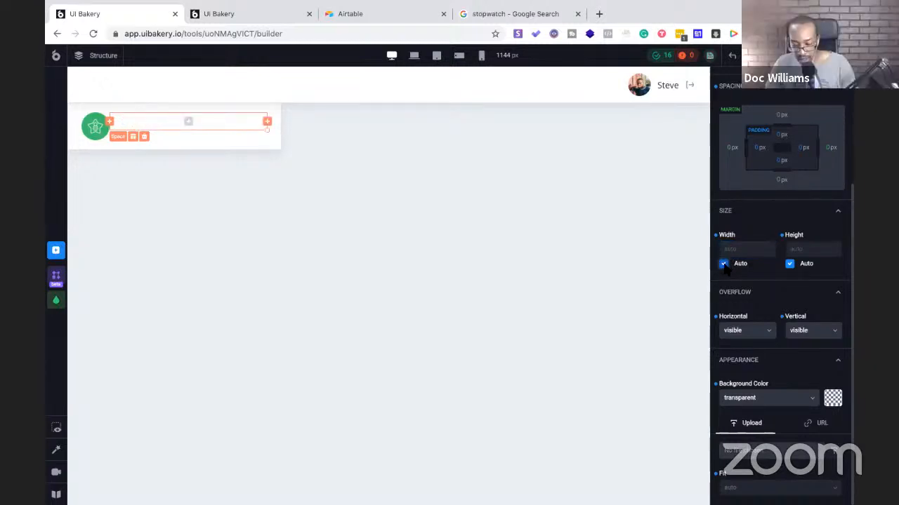
{"action": "scroll", "coordinate": [729, 272], "scroll_direction": "up", "scroll_amount": 1}
{"action": "scroll", "coordinate": [728, 273], "scroll_direction": "up", "scroll_amount": 3}
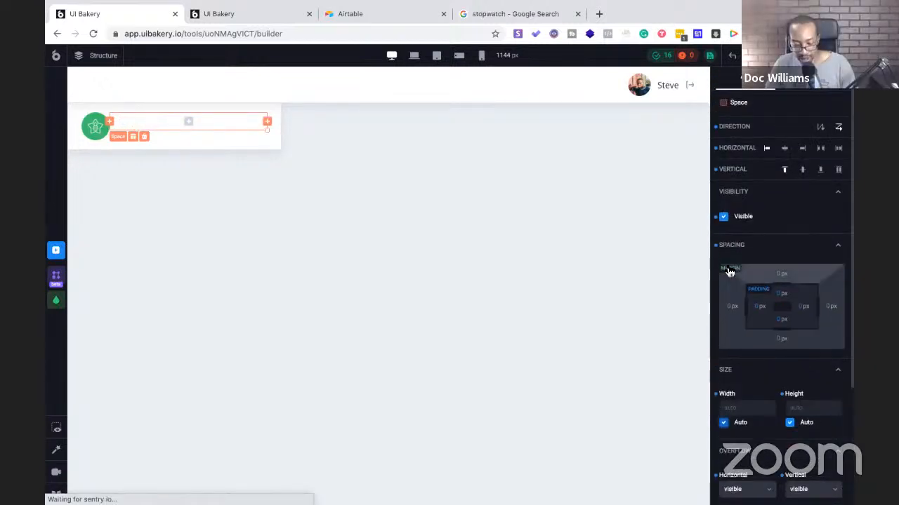
{"action": "scroll", "coordinate": [729, 272], "scroll_direction": "down", "scroll_amount": 4}
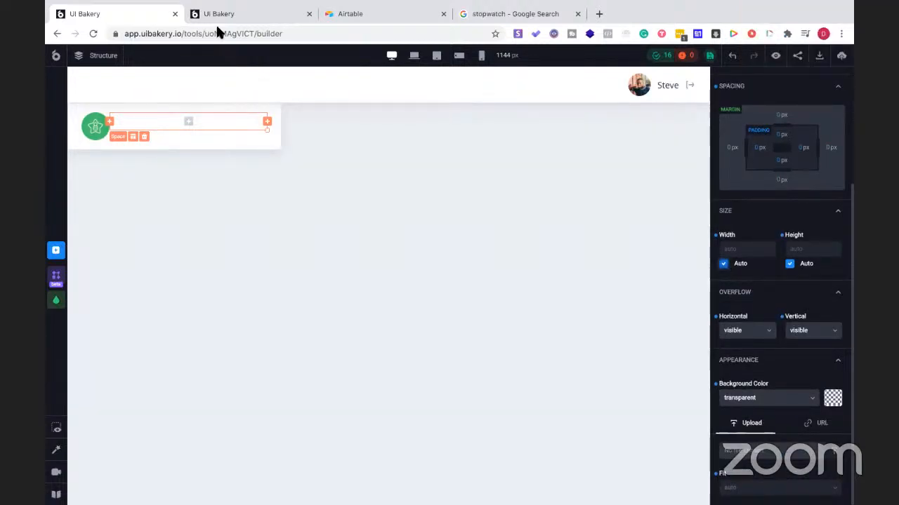
Find the Heading component and insert it into the space beside the star image.
{"action": "left_click", "coordinate": [187, 124]}
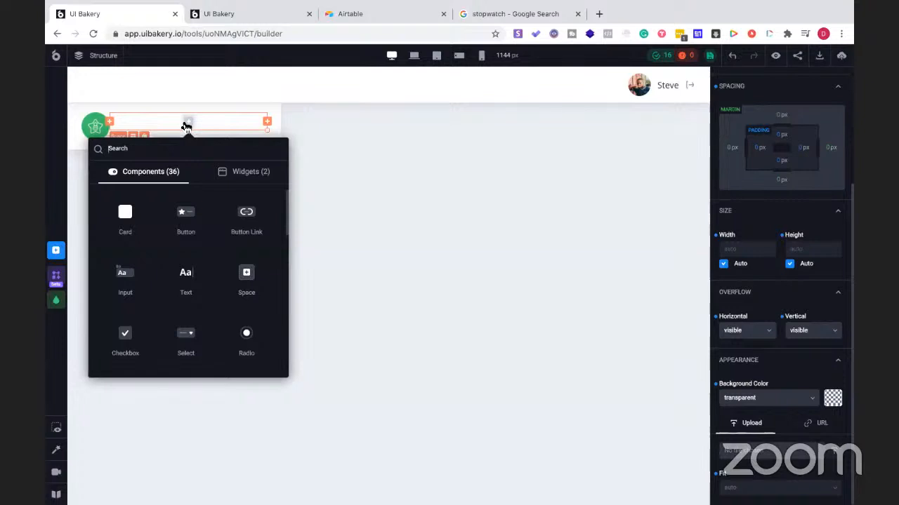
{"action": "left_click", "coordinate": [153, 149]}
{"action": "type", "text": "head"}
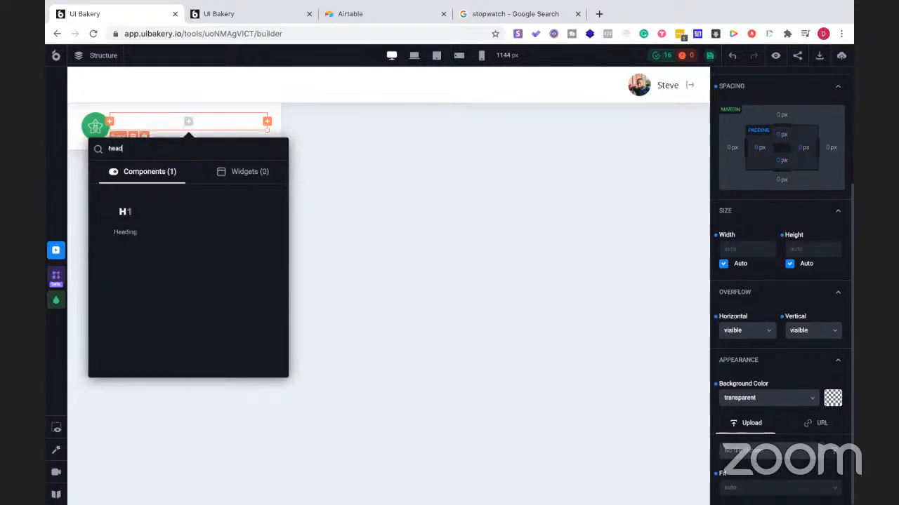
{"action": "left_click", "coordinate": [133, 218]}
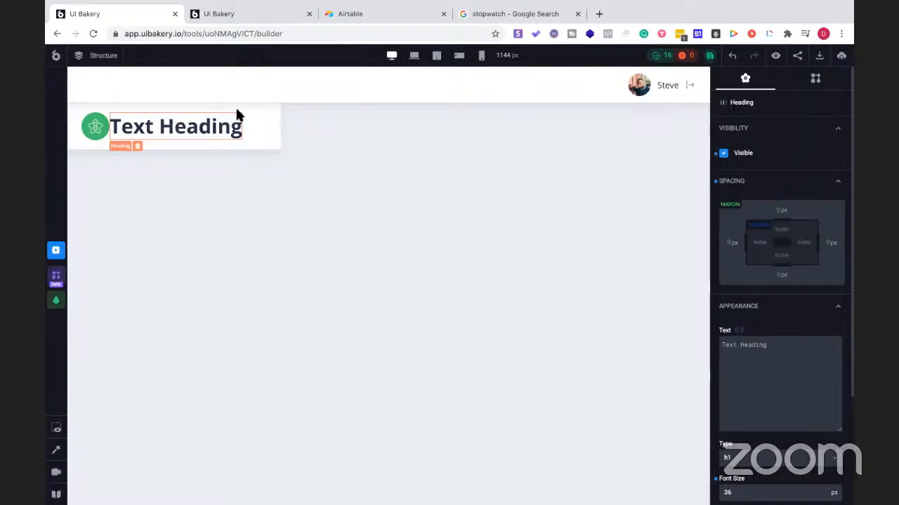
Change the heading's type to h5.
{"action": "scroll", "coordinate": [808, 284], "scroll_direction": "down", "scroll_amount": 3}
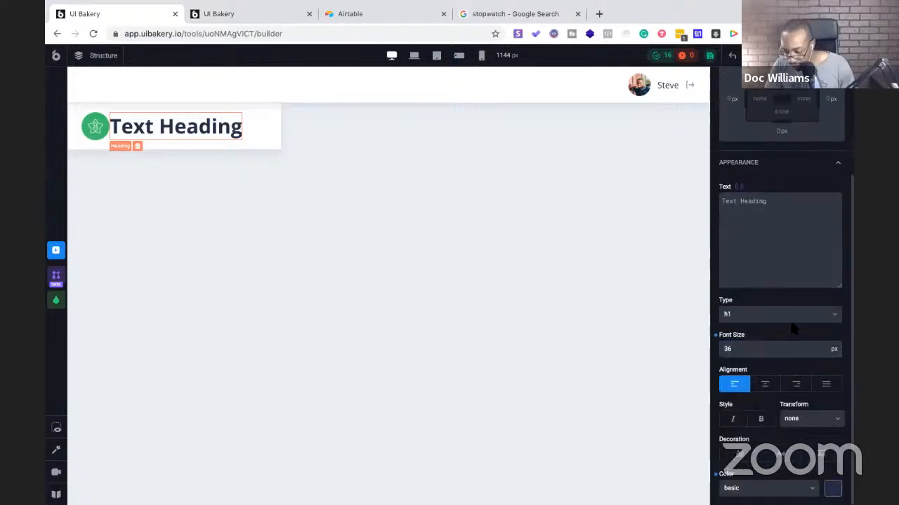
{"action": "left_click", "coordinate": [792, 317]}
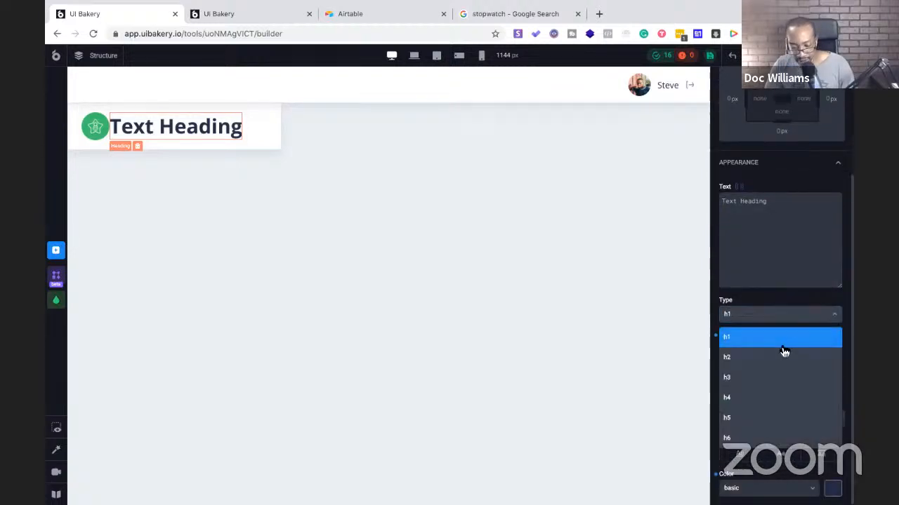
{"action": "left_click", "coordinate": [758, 418]}
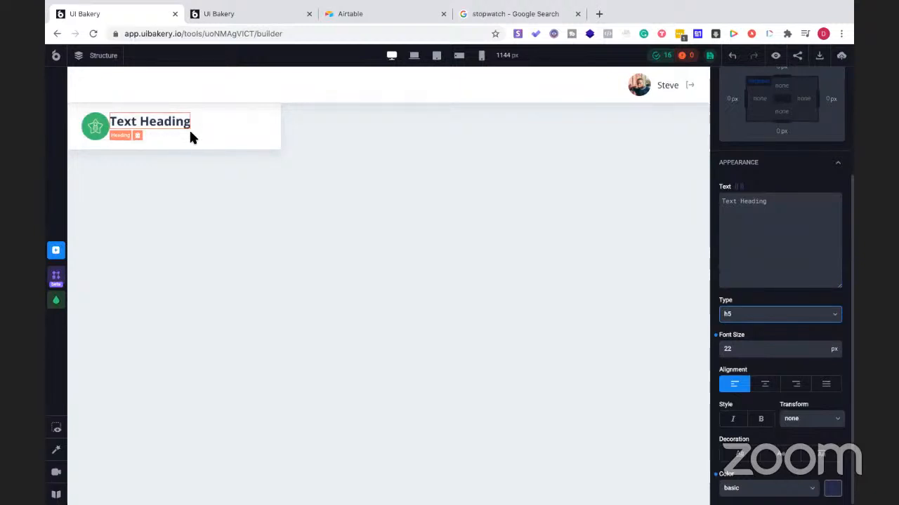
{"action": "key", "text": "super+Tab"}
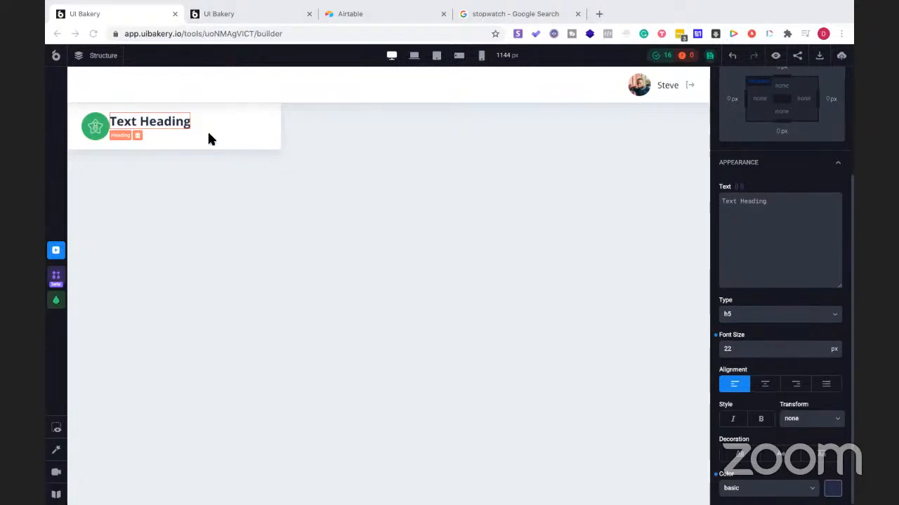
Copy the "Total Opportunities" title from the green card in the finished dashboard.
{"action": "left_click", "coordinate": [230, 15]}
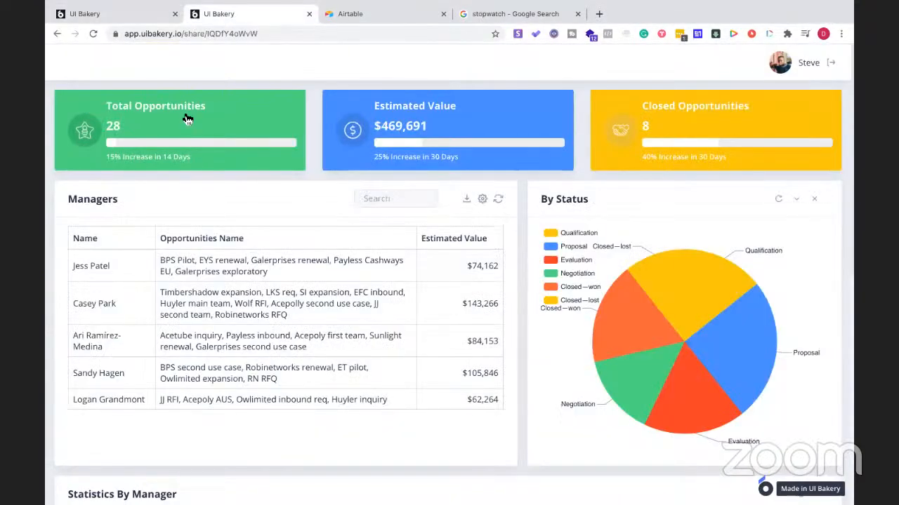
{"action": "left_click_drag", "start_coordinate": [204, 107], "coordinate": [106, 106]}
{"action": "key", "text": "ctrl+c"}
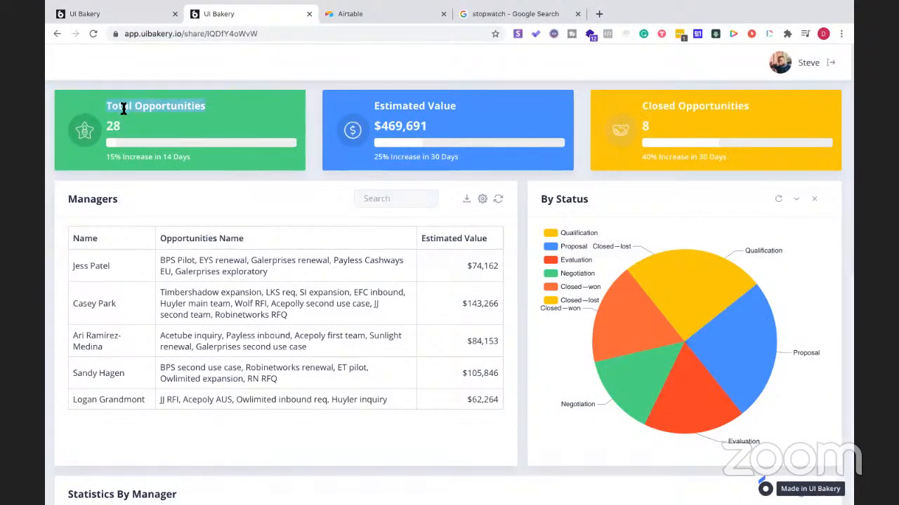
Replace the heading's text in the builder with the copied title "Total Opportunities".
{"action": "key", "text": "ctrl+shift+Tab"}
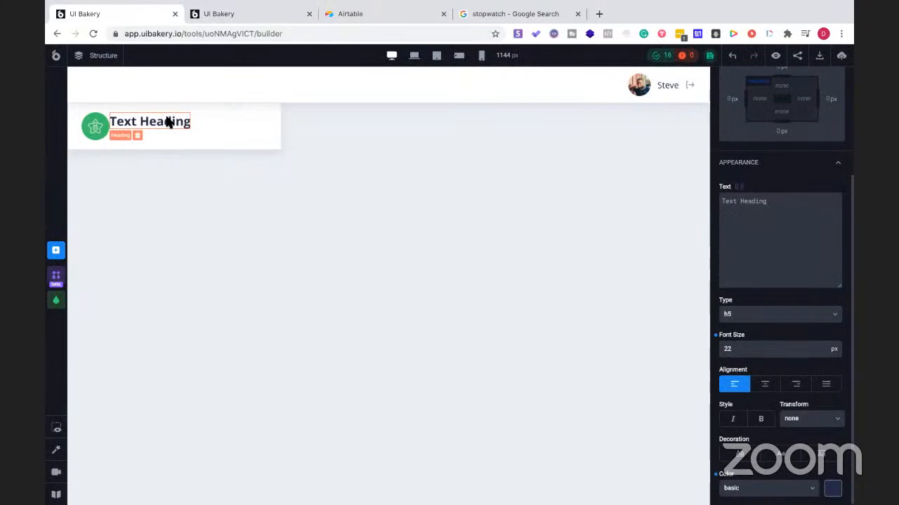
{"action": "double_click", "coordinate": [168, 121]}
{"action": "left_click_drag", "start_coordinate": [761, 199], "coordinate": [704, 199]}
{"action": "left_click", "coordinate": [774, 202]}
{"action": "key", "text": "BackSpace"}
{"action": "key", "text": "BackSpace"}
{"action": "key", "text": "BackSpace"}
{"action": "key", "text": "BackSpace"}
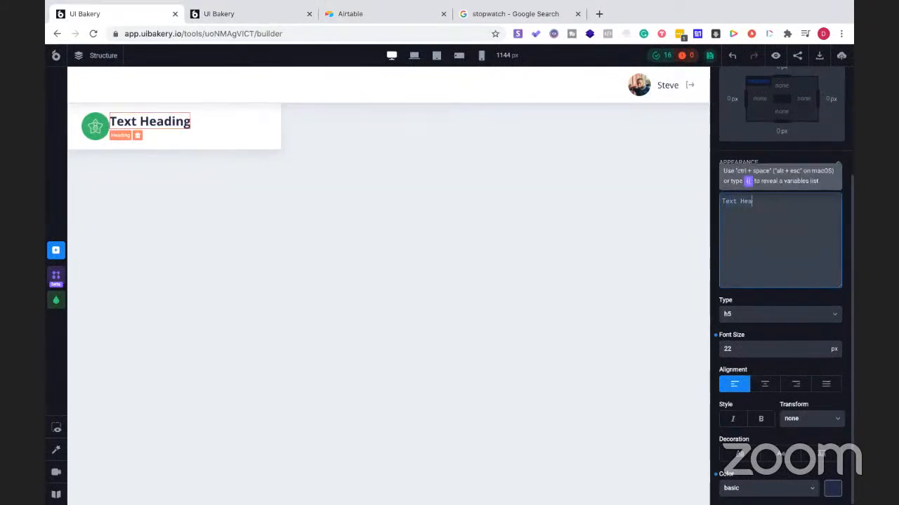
{"action": "key", "text": "ctrl+a"}
{"action": "key", "text": "ctrl+v"}
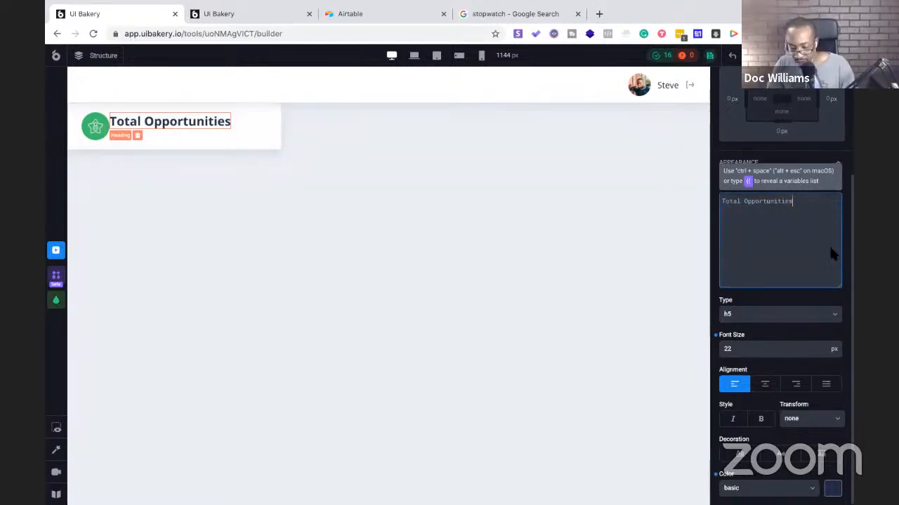
{"action": "left_click", "coordinate": [775, 335]}
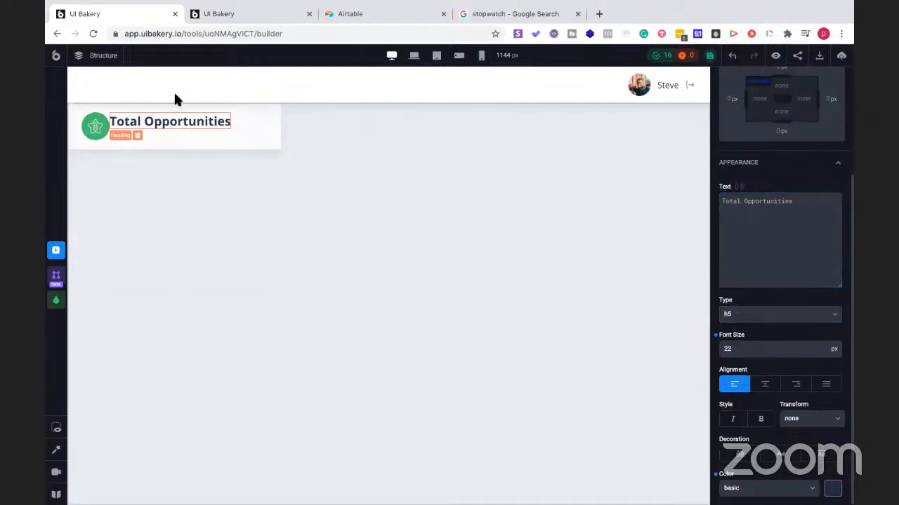
Compare the builder's card with the finished Total Opportunities card and inspect the heading and its parent Space.
{"action": "left_click", "coordinate": [233, 13]}
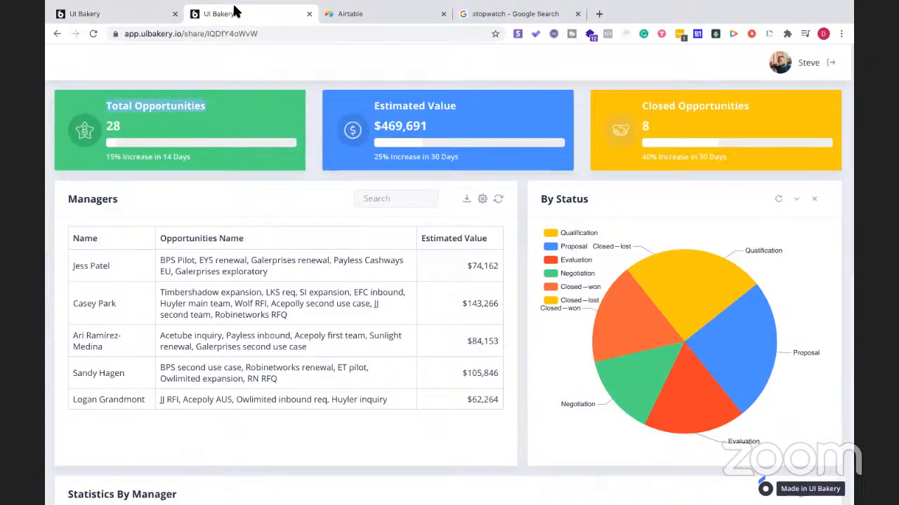
{"action": "left_click", "coordinate": [130, 14]}
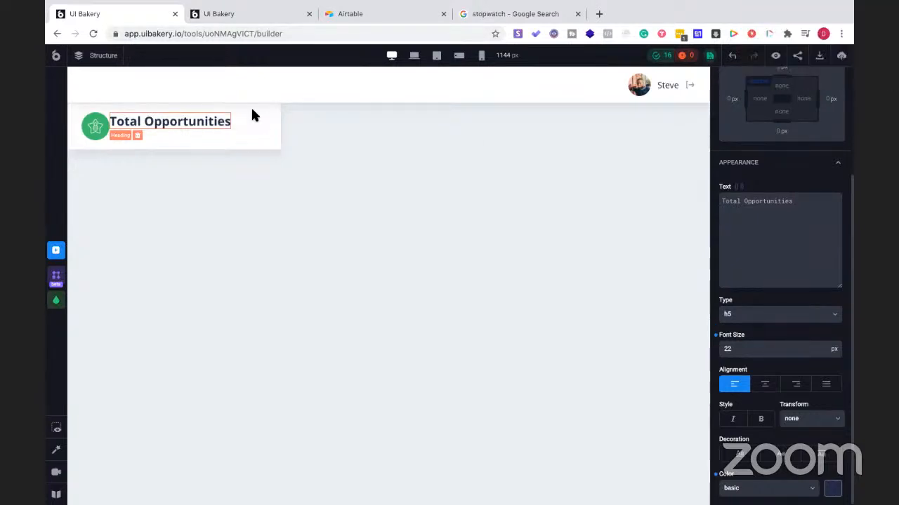
{"action": "scroll", "coordinate": [728, 139], "scroll_direction": "up", "scroll_amount": 3}
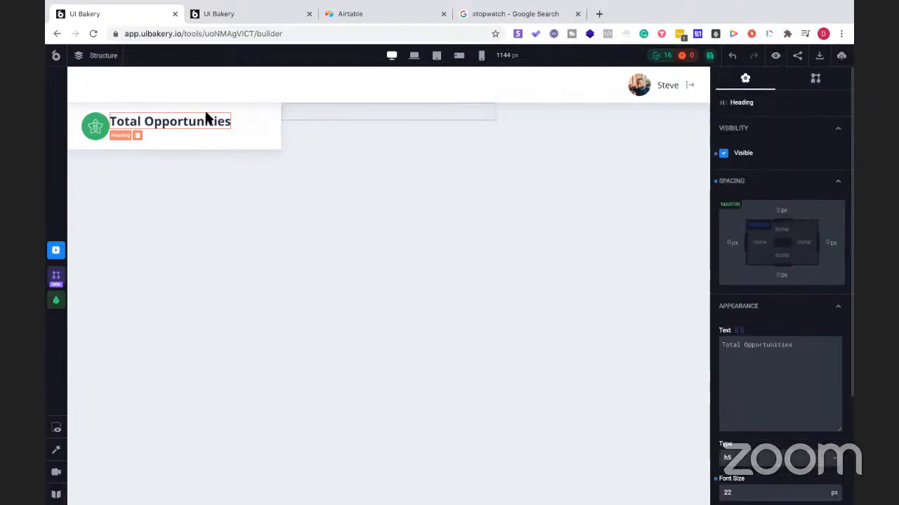
{"action": "left_click", "coordinate": [338, 112]}
{"action": "left_click", "coordinate": [192, 120]}
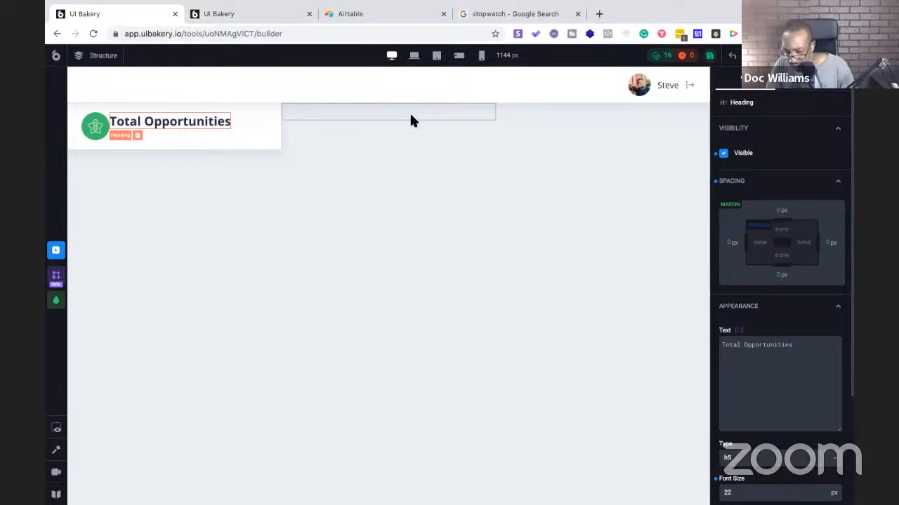
{"action": "left_click", "coordinate": [256, 122]}
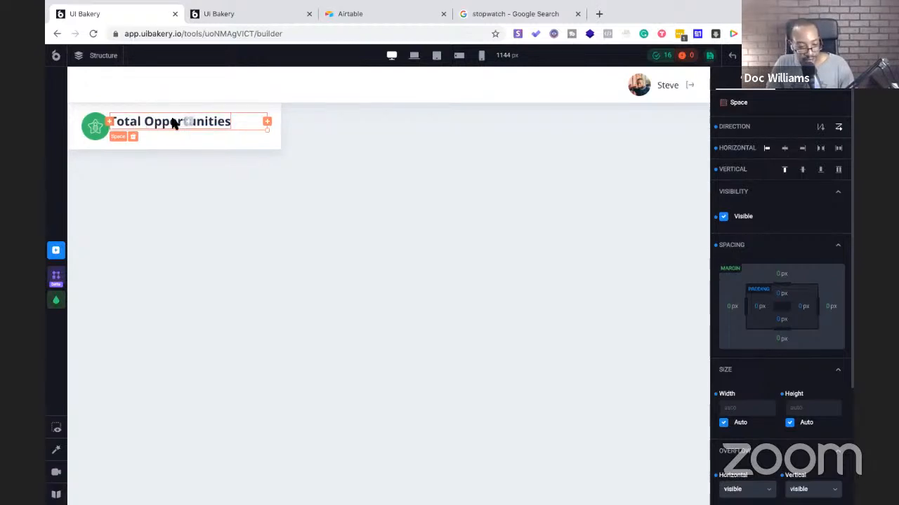
{"action": "left_click", "coordinate": [150, 123]}
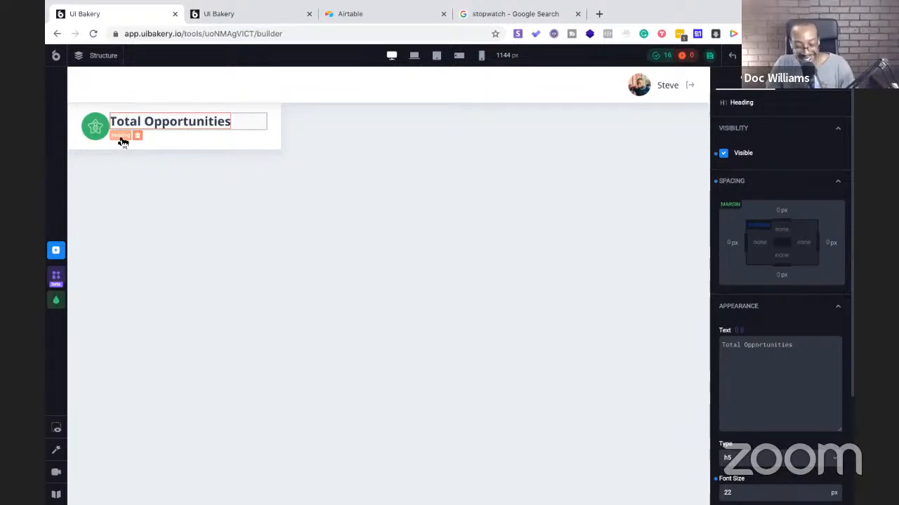
{"action": "mouse_move", "coordinate": [122, 139]}
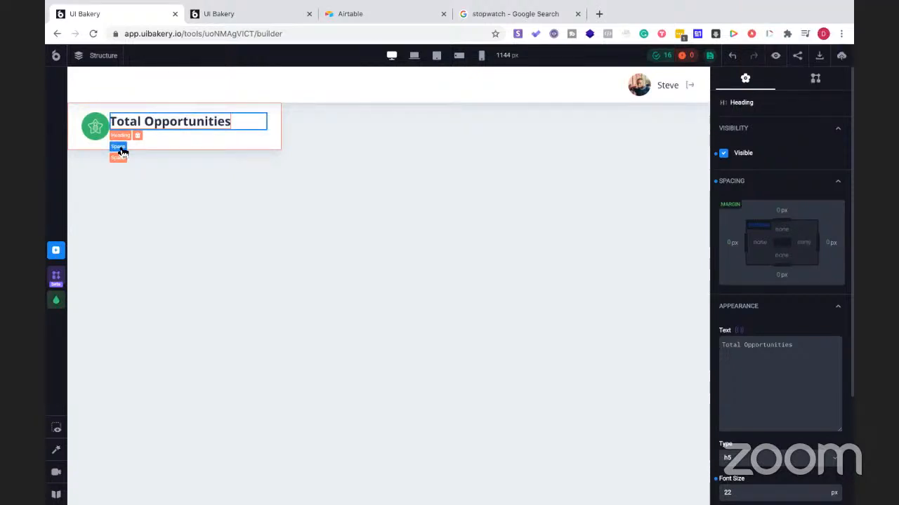
{"action": "left_click", "coordinate": [119, 149]}
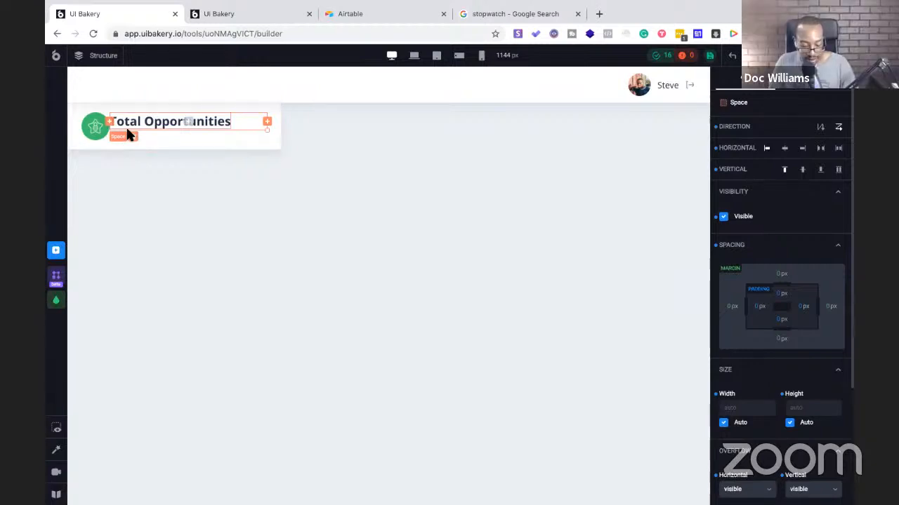
{"action": "left_click", "coordinate": [128, 133]}
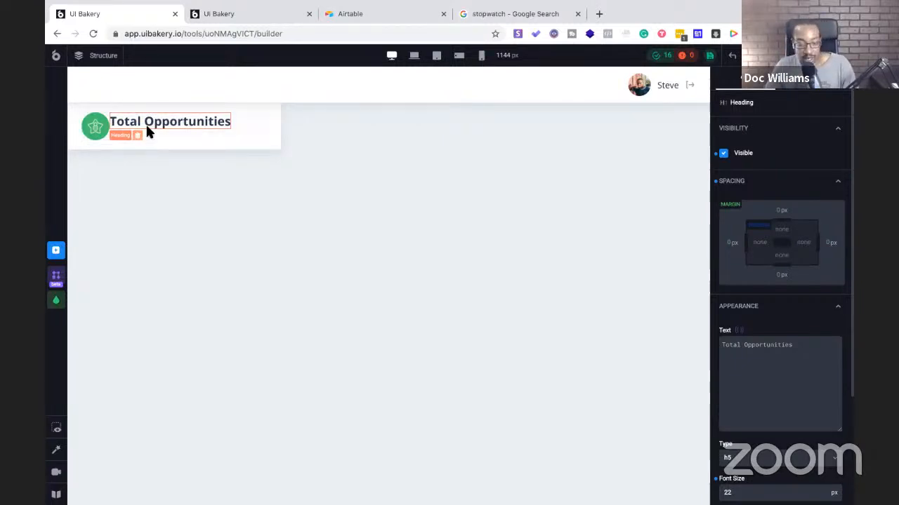
Duplicate the "Total Opportunities" heading within its parent Space beside the star image.
{"action": "left_click", "coordinate": [232, 15]}
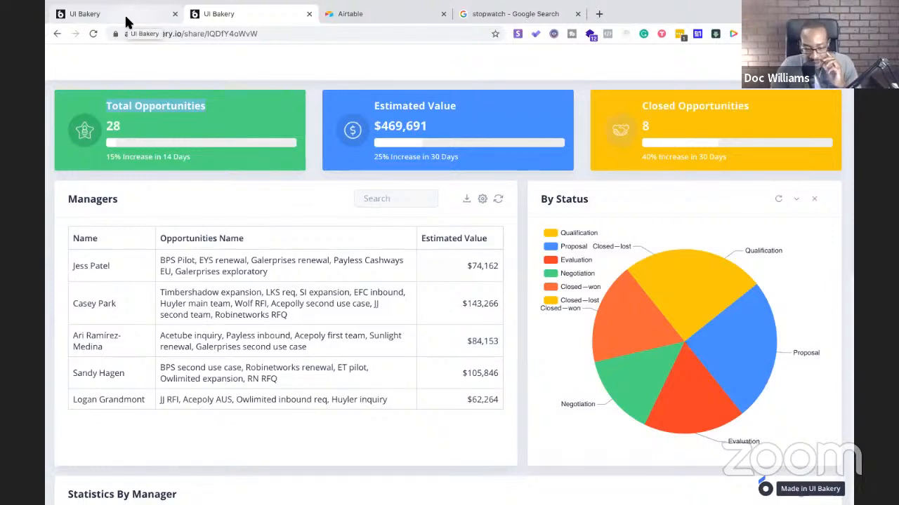
{"action": "left_click", "coordinate": [126, 22]}
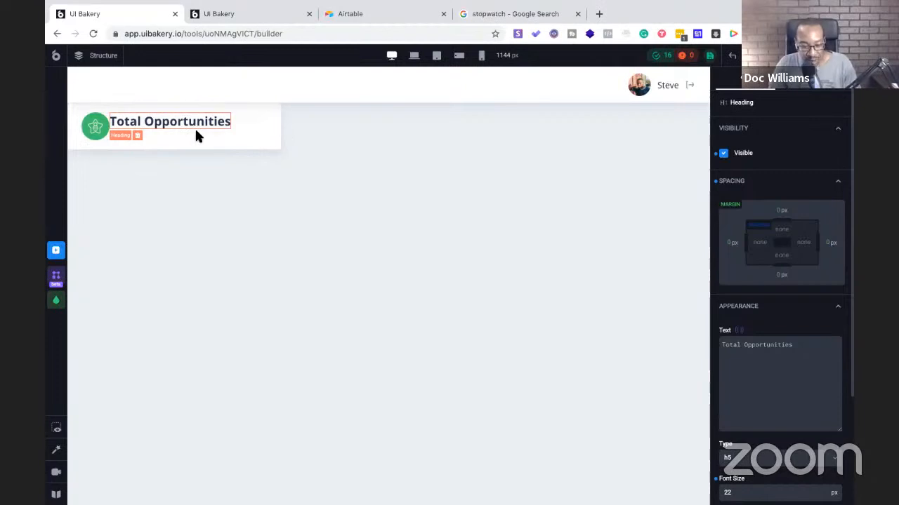
{"action": "key", "text": "super+v"}
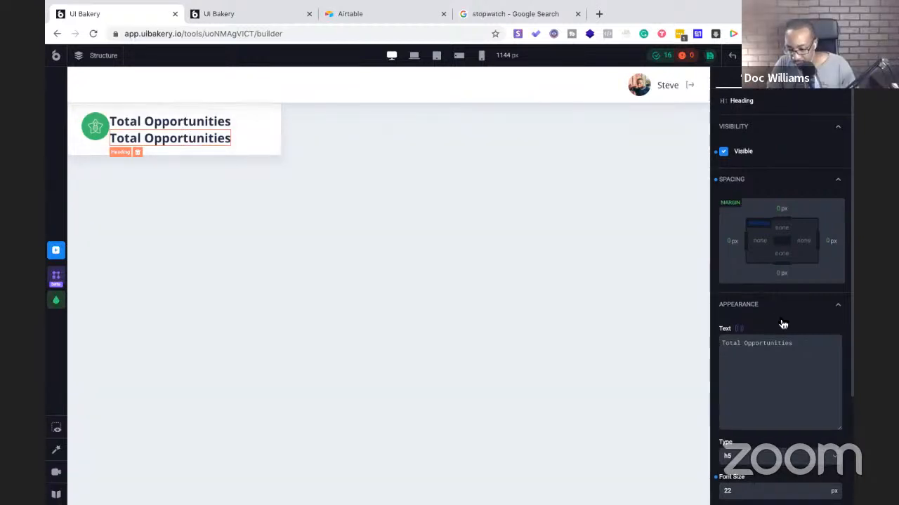
{"action": "scroll", "coordinate": [782, 322], "scroll_direction": "down", "scroll_amount": 2}
{"action": "scroll", "coordinate": [780, 321], "scroll_direction": "up", "scroll_amount": 2}
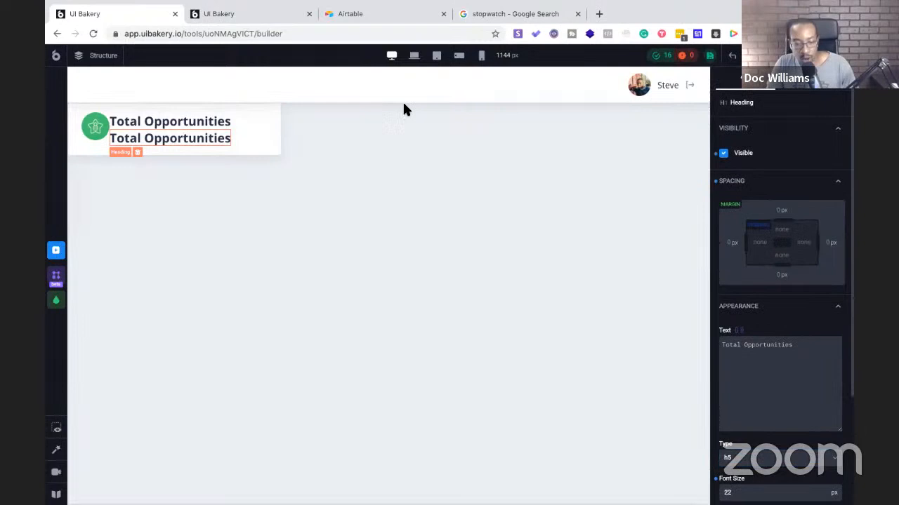
{"action": "left_click", "coordinate": [215, 19]}
{"action": "left_click", "coordinate": [127, 15]}
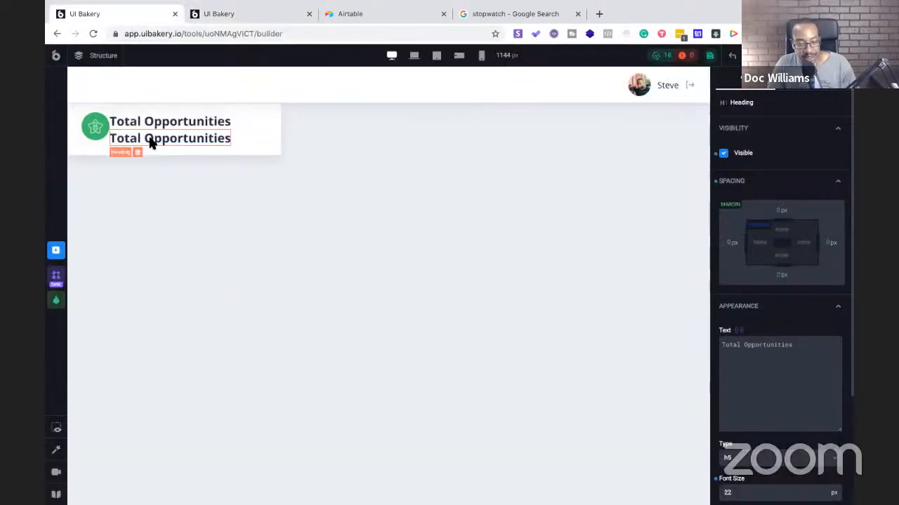
{"action": "triple_click", "coordinate": [150, 140]}
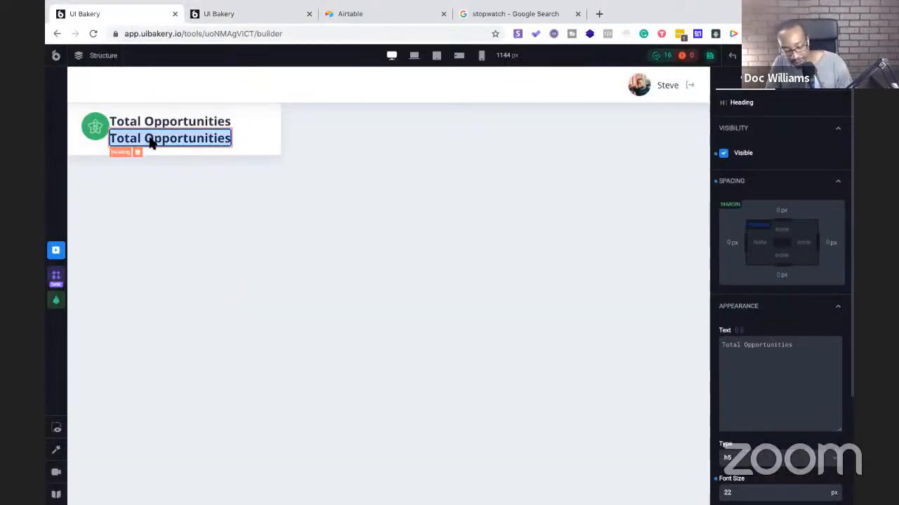
{"action": "type", "text": "28"}
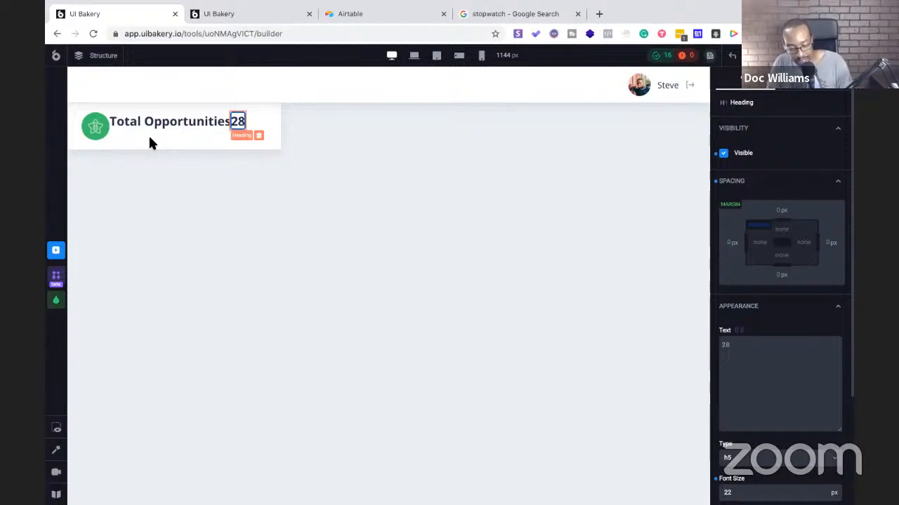
{"action": "key", "text": "super+z"}
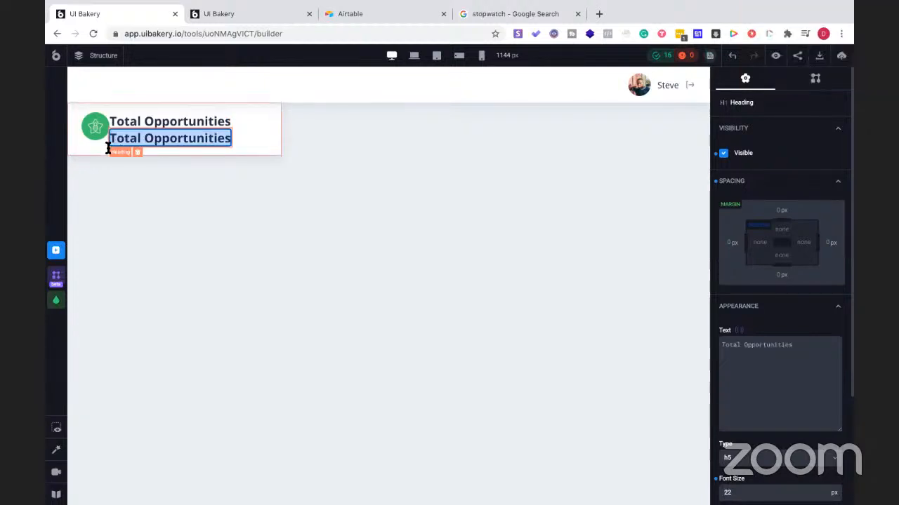
Replace the text of the duplicated "Total Opportunities" heading with 28.
{"action": "left_click", "coordinate": [799, 344]}
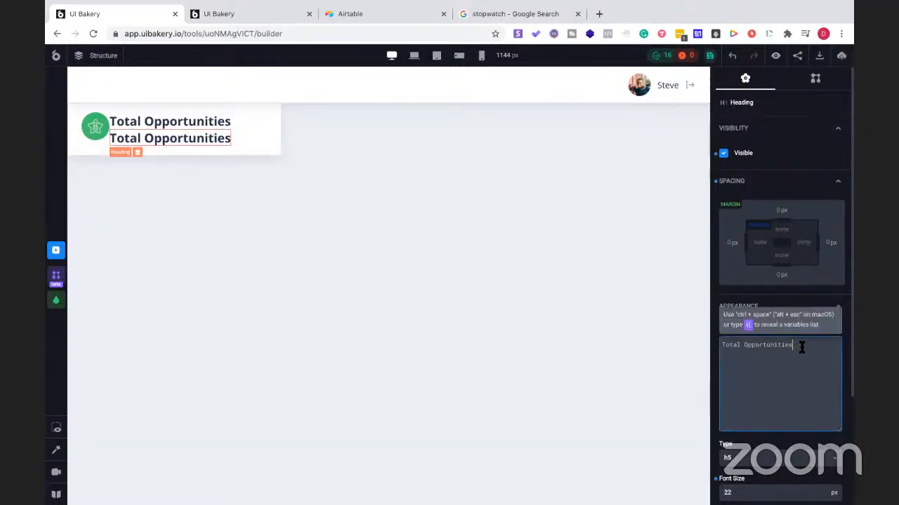
{"action": "key", "text": "super+a"}
{"action": "type", "text": "28"}
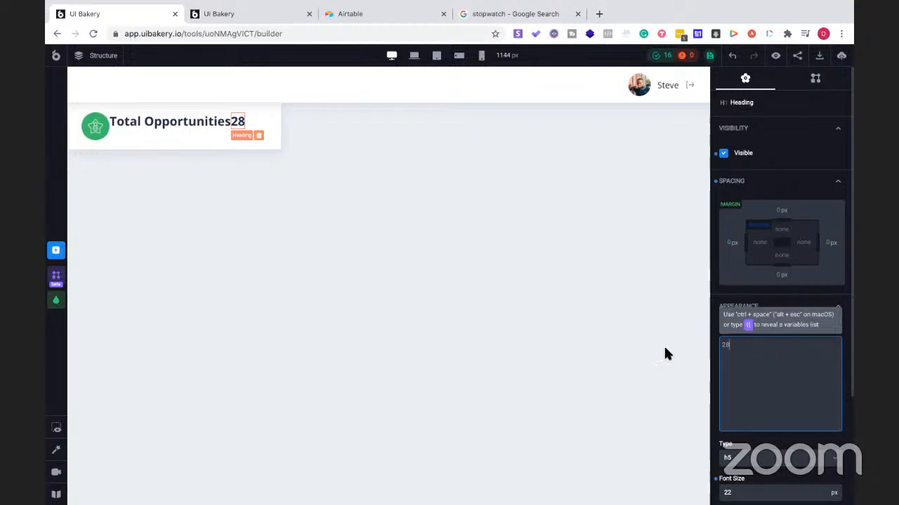
Set the direction of the Space containing both headings to vertical so that 28 sits below "Total Opportunities".
{"action": "left_click", "coordinate": [242, 138]}
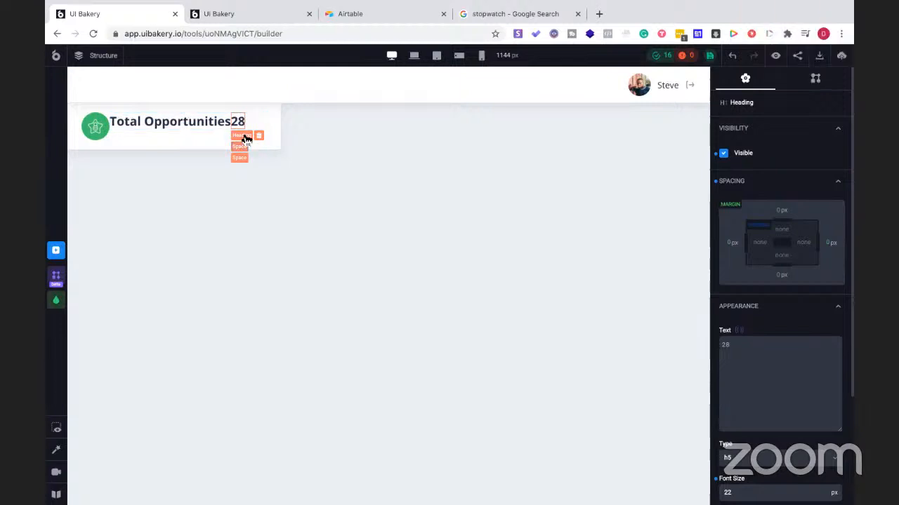
{"action": "left_click", "coordinate": [202, 120]}
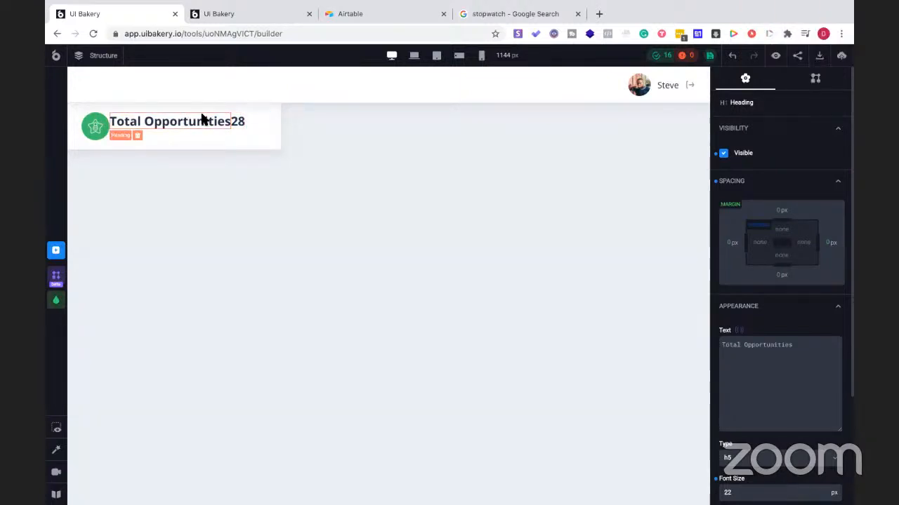
{"action": "left_click", "coordinate": [165, 122]}
{"action": "left_click", "coordinate": [123, 137]}
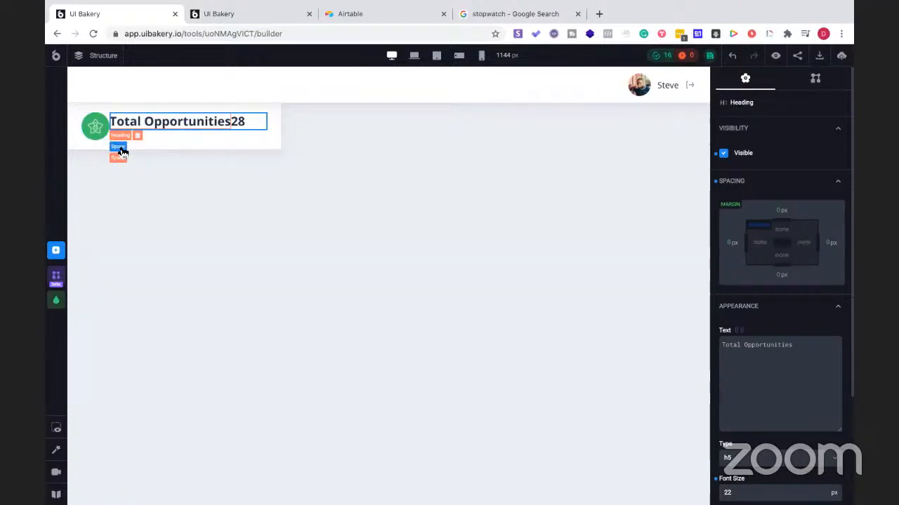
{"action": "left_click", "coordinate": [119, 148]}
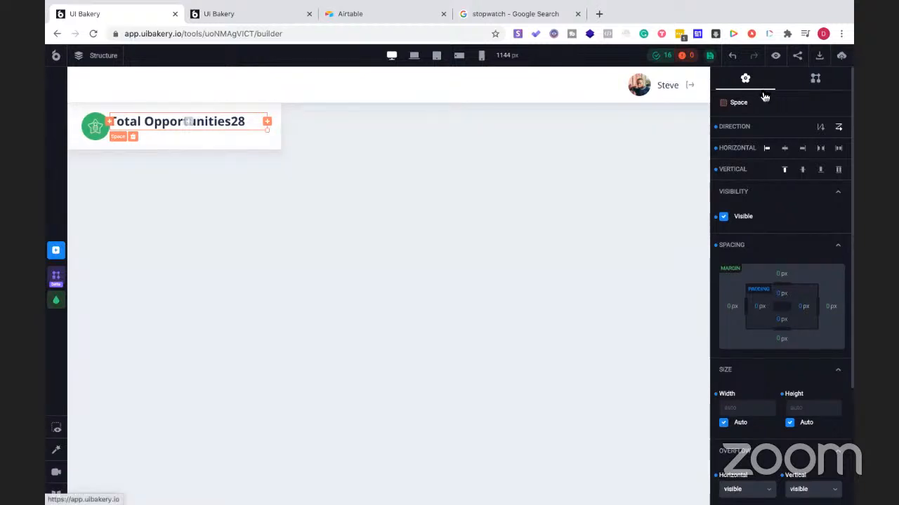
{"action": "left_click", "coordinate": [820, 130]}
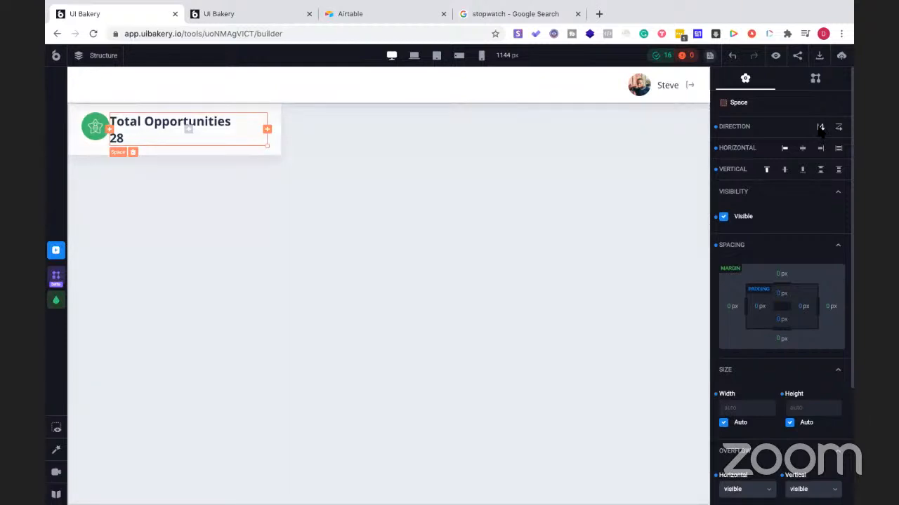
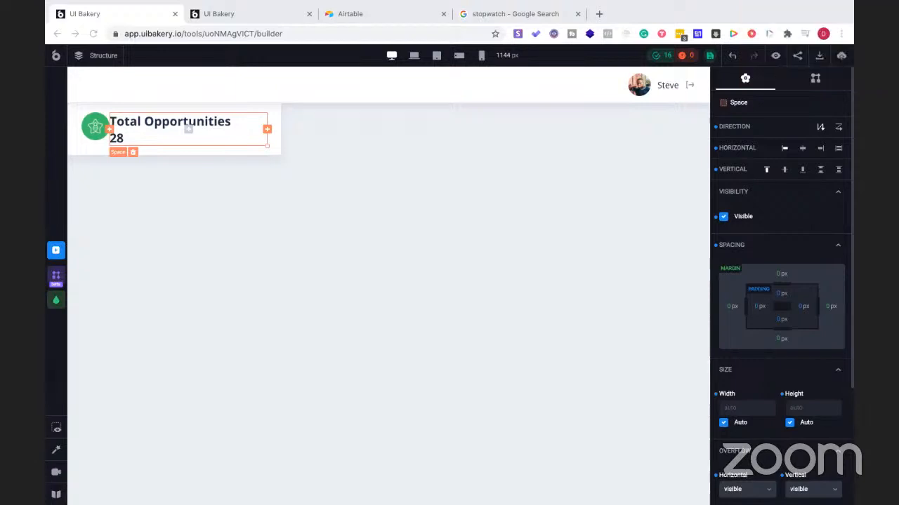
Switch from the Airtable Example page to the app's Home page.
{"action": "left_click", "coordinate": [91, 63]}
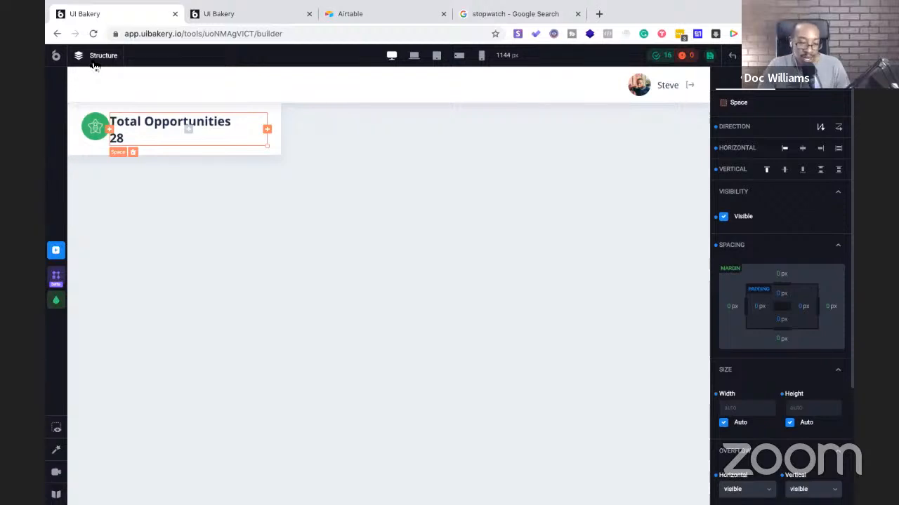
{"action": "left_click", "coordinate": [94, 63]}
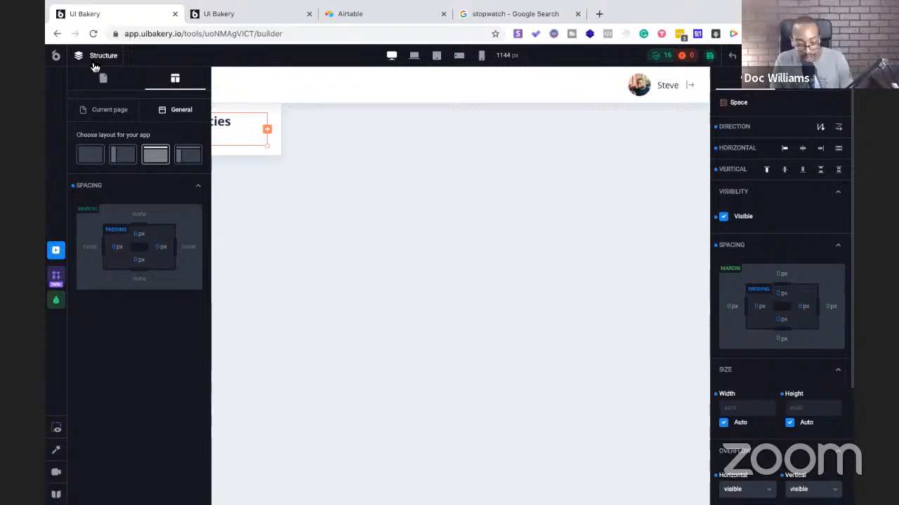
{"action": "left_click", "coordinate": [117, 122]}
{"action": "left_click", "coordinate": [169, 114]}
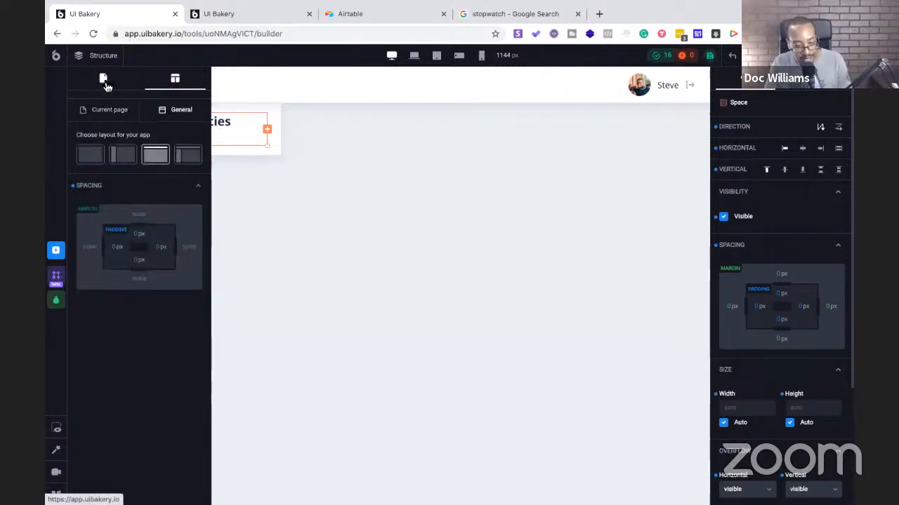
{"action": "left_click", "coordinate": [105, 83]}
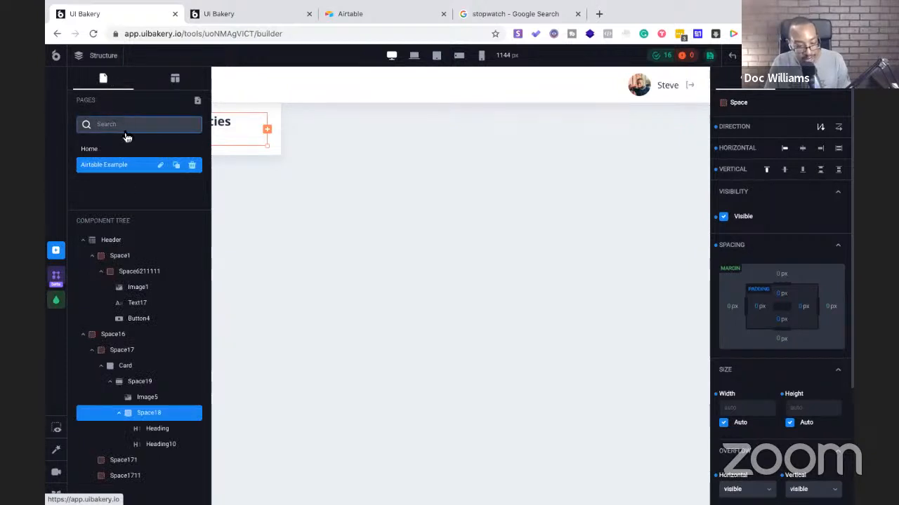
{"action": "left_click", "coordinate": [100, 156]}
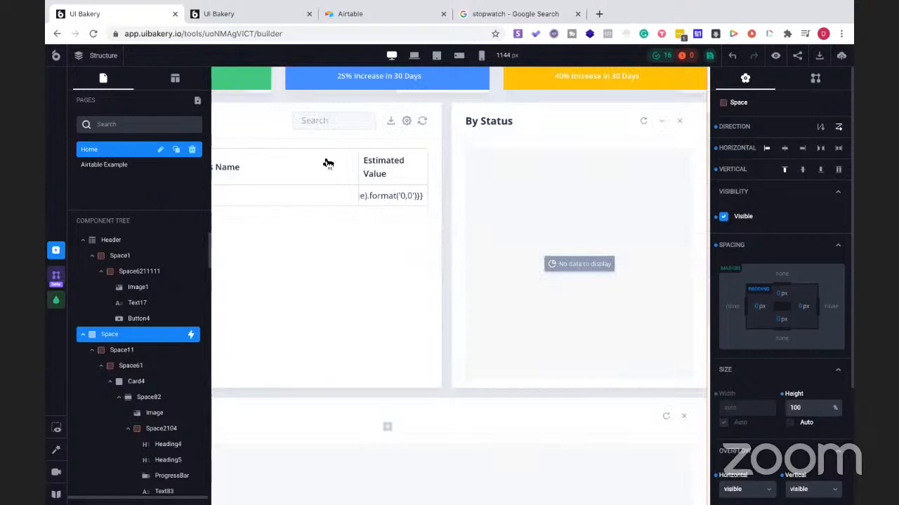
Look over the Home page's summary cards, Managers table, charts and Managers Activities section with the page structure closed.
{"action": "scroll", "coordinate": [365, 156], "scroll_direction": "down", "scroll_amount": 3}
{"action": "scroll", "coordinate": [340, 290], "scroll_direction": "down", "scroll_amount": 2}
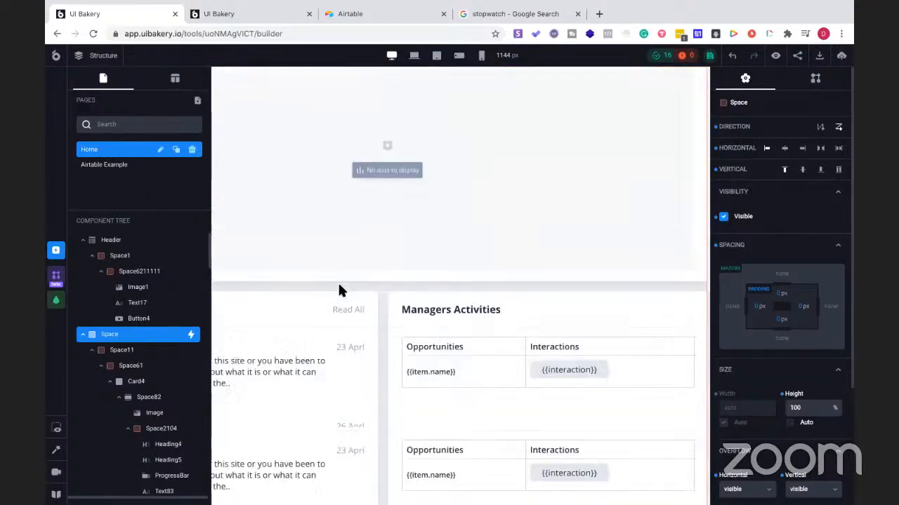
{"action": "scroll", "coordinate": [339, 290], "scroll_direction": "up", "scroll_amount": 5}
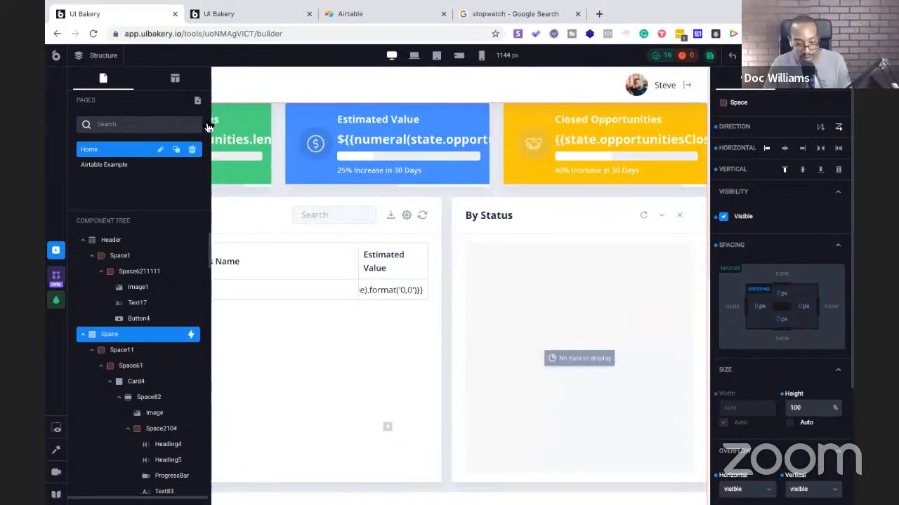
{"action": "left_click", "coordinate": [97, 56]}
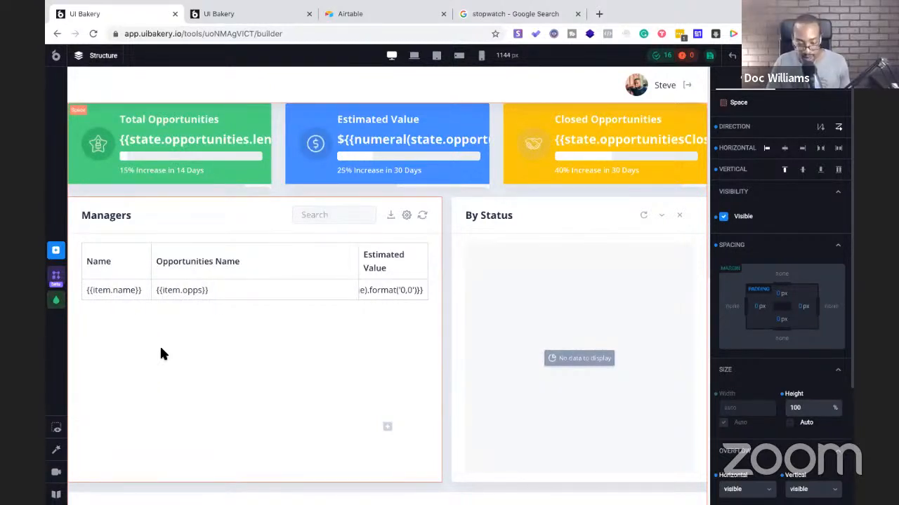
{"action": "scroll", "coordinate": [187, 365], "scroll_direction": "down", "scroll_amount": 3}
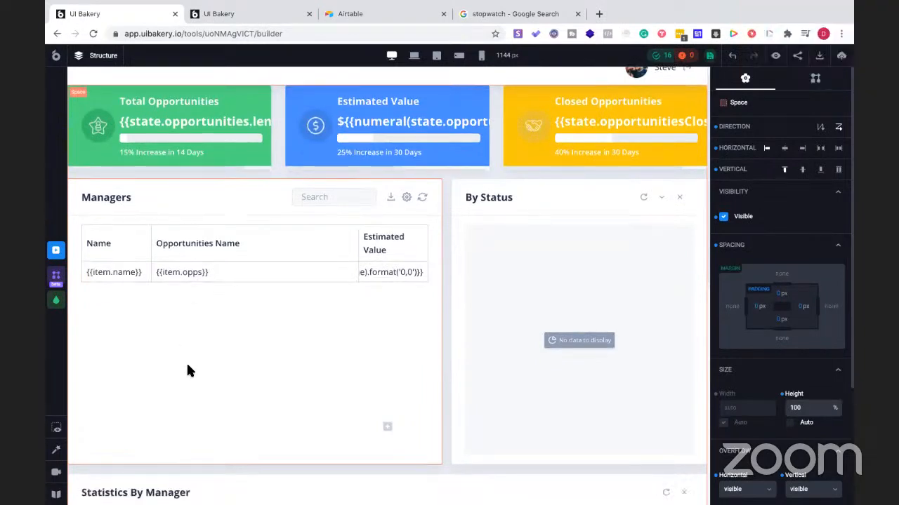
{"action": "scroll", "coordinate": [187, 362], "scroll_direction": "down", "scroll_amount": 2}
{"action": "scroll", "coordinate": [186, 361], "scroll_direction": "up", "scroll_amount": 5}
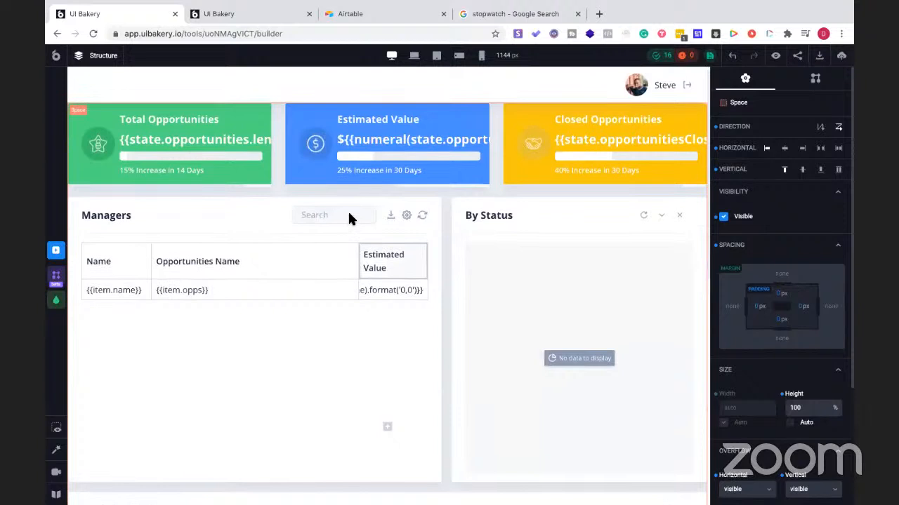
Inspect the properties of the body space, progress bar and "15% Increase in 14 Days" text in the Total Opportunities card.
{"action": "left_click", "coordinate": [137, 137]}
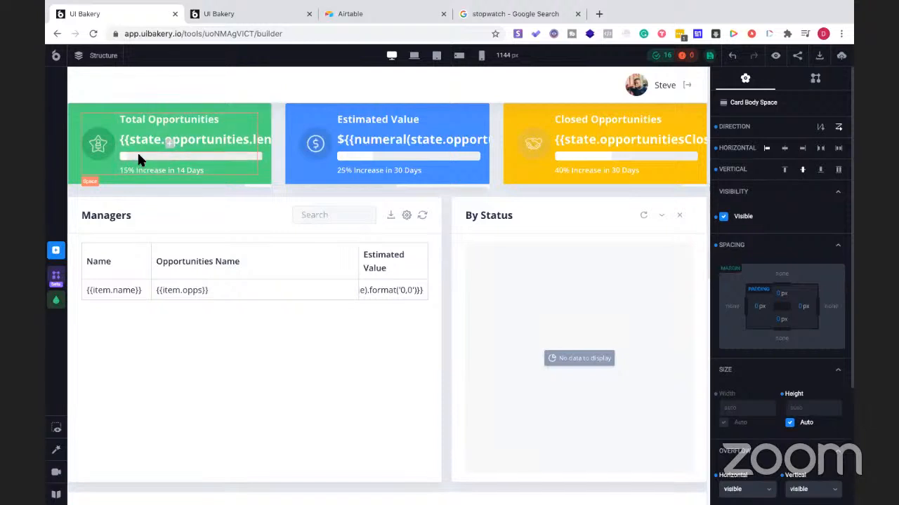
{"action": "left_click", "coordinate": [139, 157]}
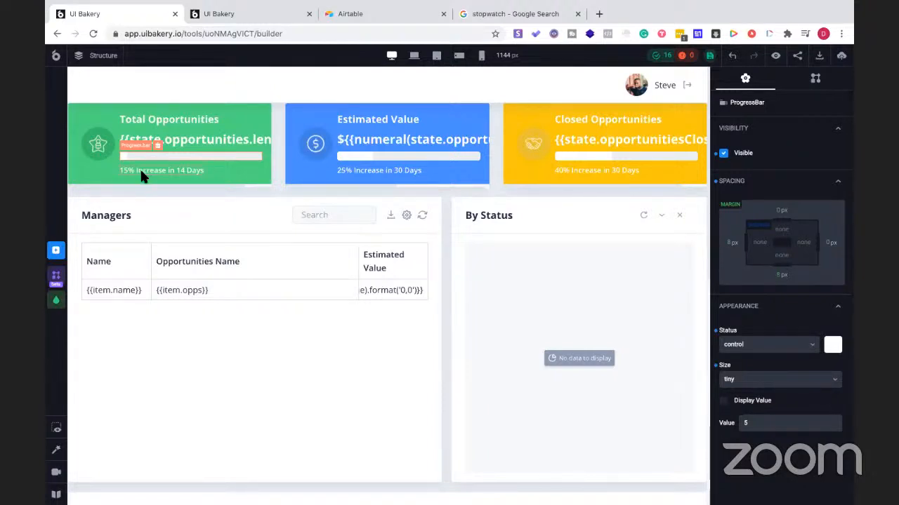
{"action": "left_click", "coordinate": [141, 176]}
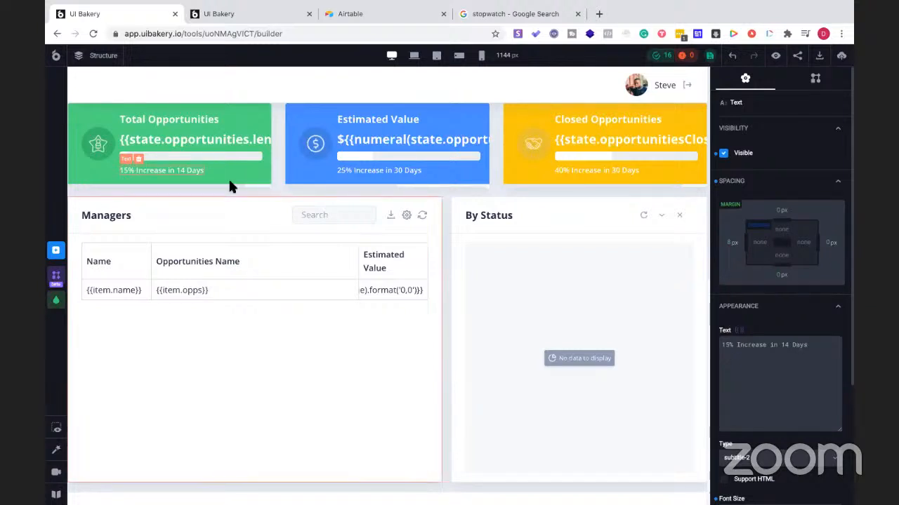
{"action": "scroll", "coordinate": [230, 186], "scroll_direction": "down", "scroll_amount": 3}
{"action": "scroll", "coordinate": [229, 185], "scroll_direction": "down", "scroll_amount": 3}
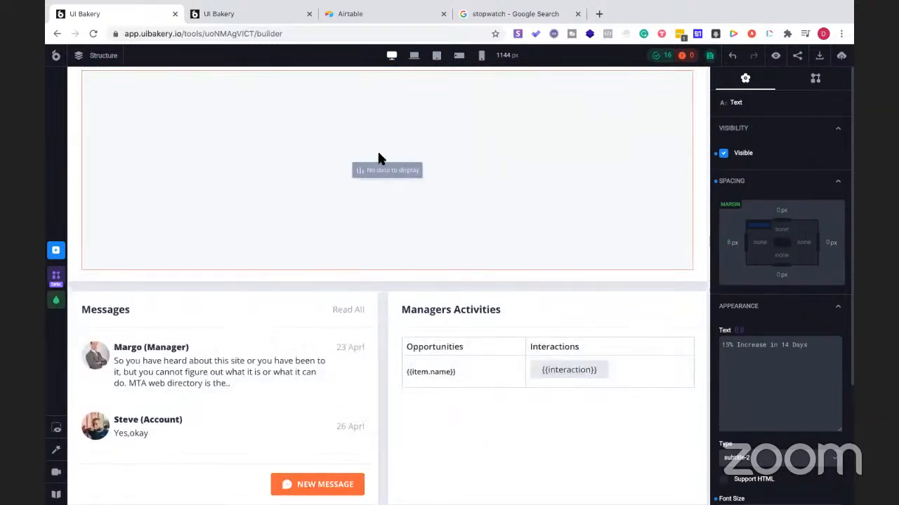
{"action": "scroll", "coordinate": [379, 157], "scroll_direction": "up", "scroll_amount": 5}
{"action": "scroll", "coordinate": [377, 158], "scroll_direction": "up", "scroll_amount": 1}
Examine the Total Opportunities card's padding, content, appearance and size settings, including its background color.
{"action": "left_click", "coordinate": [79, 121]}
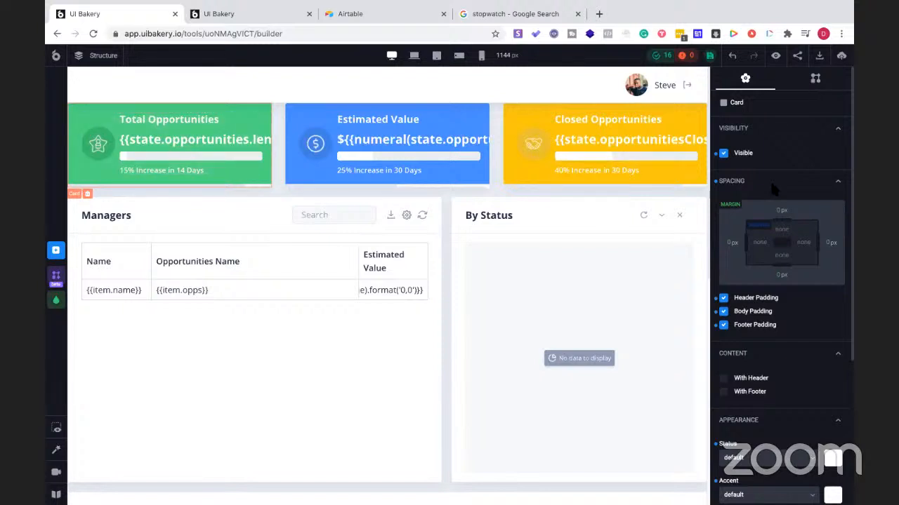
{"action": "scroll", "coordinate": [772, 188], "scroll_direction": "down", "scroll_amount": 1}
{"action": "scroll", "coordinate": [807, 281], "scroll_direction": "down", "scroll_amount": 5}
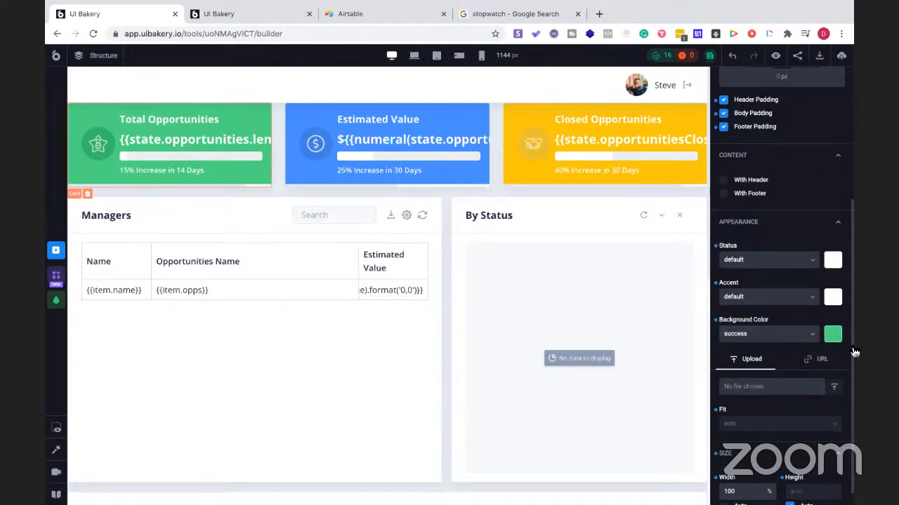
{"action": "scroll", "coordinate": [809, 365], "scroll_direction": "down", "scroll_amount": 1}
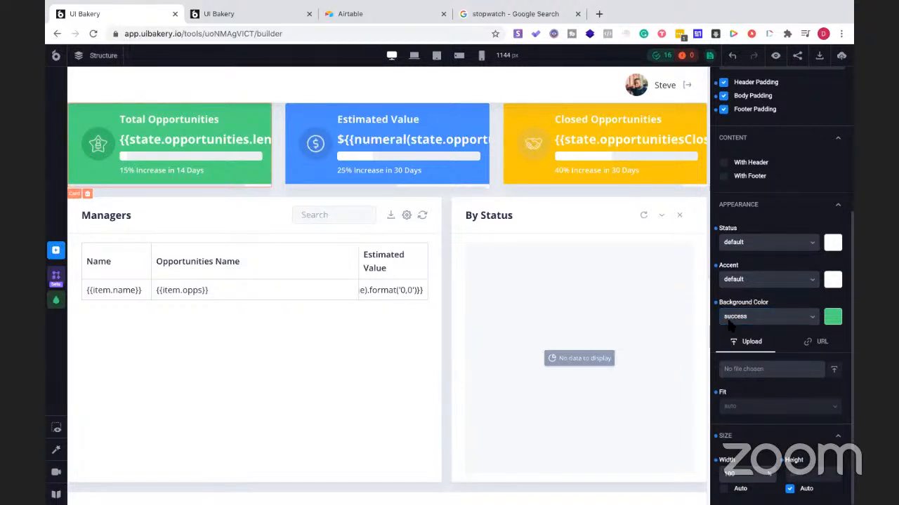
{"action": "scroll", "coordinate": [763, 268], "scroll_direction": "up", "scroll_amount": 5}
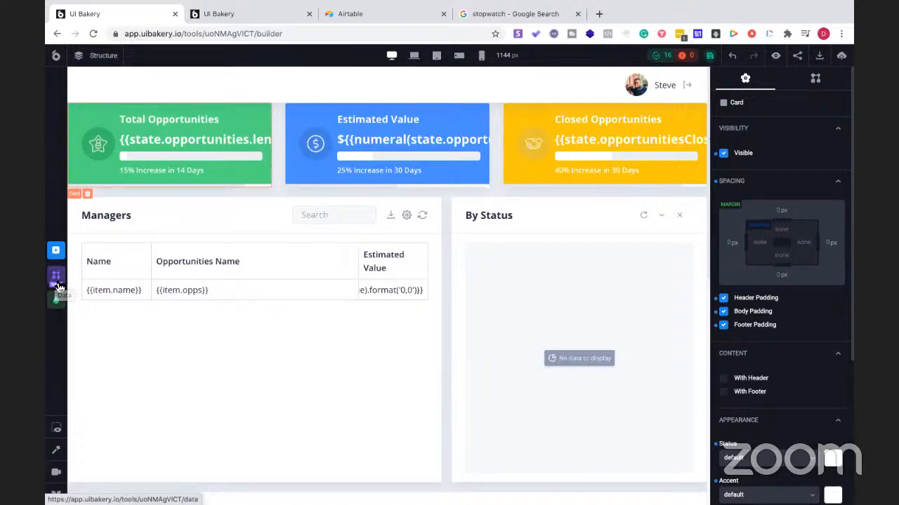
Open the app's data actions and look over the steps of the "load opportunities" action.
{"action": "left_click", "coordinate": [59, 288]}
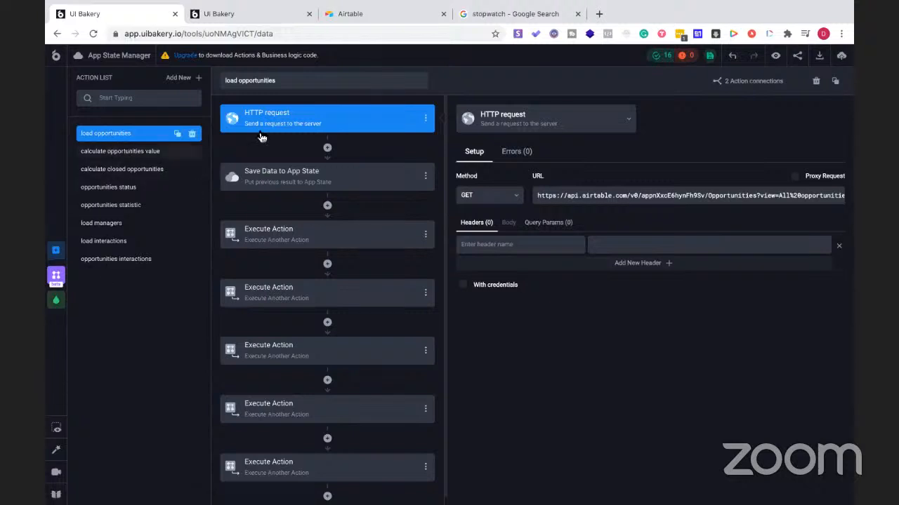
{"action": "scroll", "coordinate": [249, 232], "scroll_direction": "down", "scroll_amount": 1}
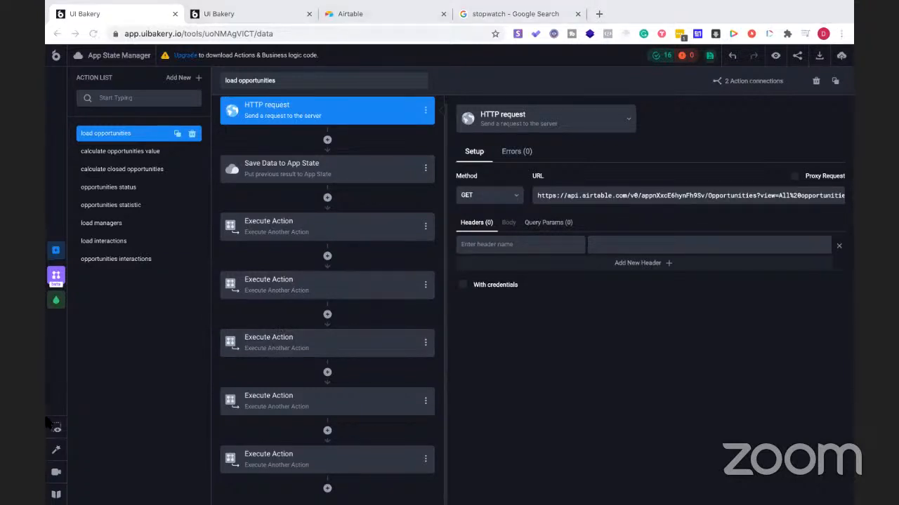
Switch the app to the Dark theme and preview the dashboard with it.
{"action": "left_click", "coordinate": [55, 310]}
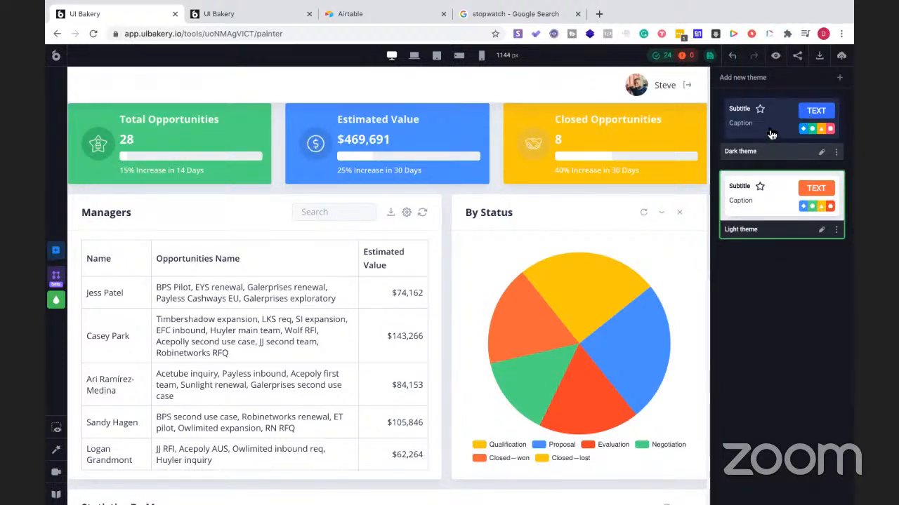
{"action": "left_click", "coordinate": [822, 154]}
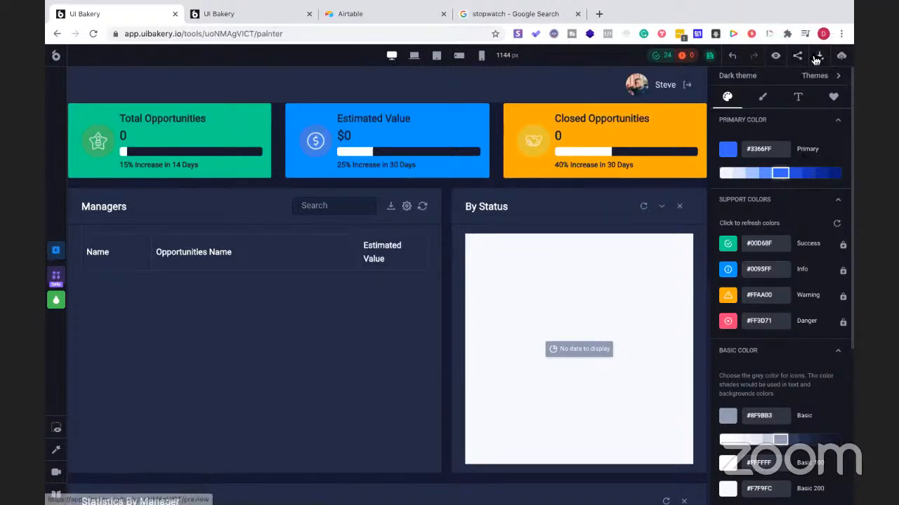
{"action": "left_click", "coordinate": [775, 59]}
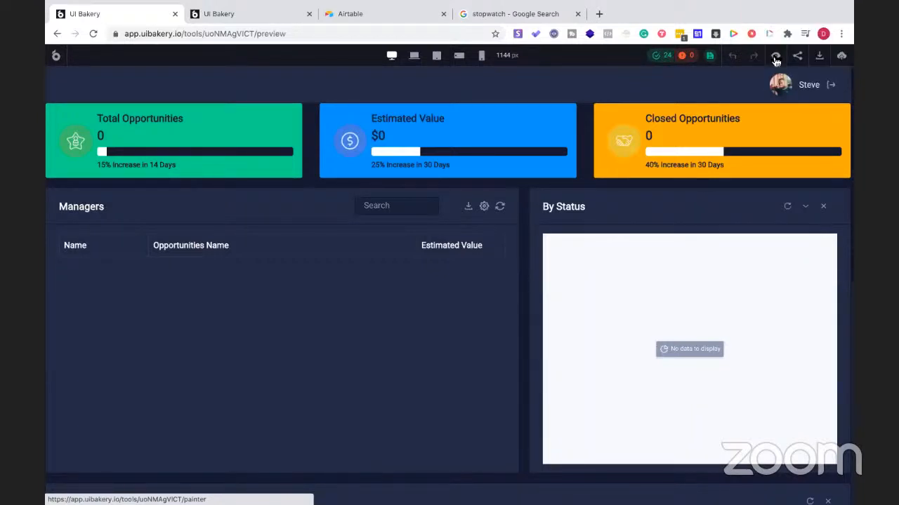
{"action": "left_click", "coordinate": [775, 59]}
{"action": "left_click", "coordinate": [775, 59]}
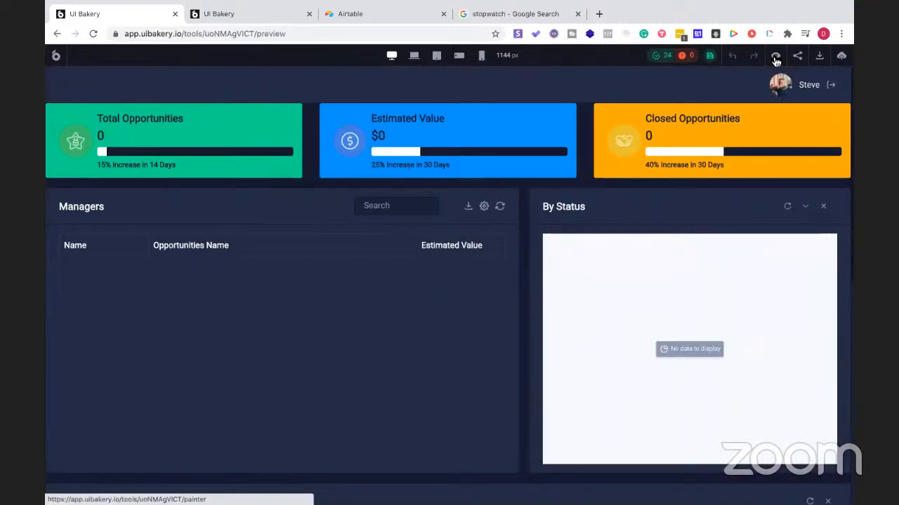
{"action": "left_click", "coordinate": [775, 59]}
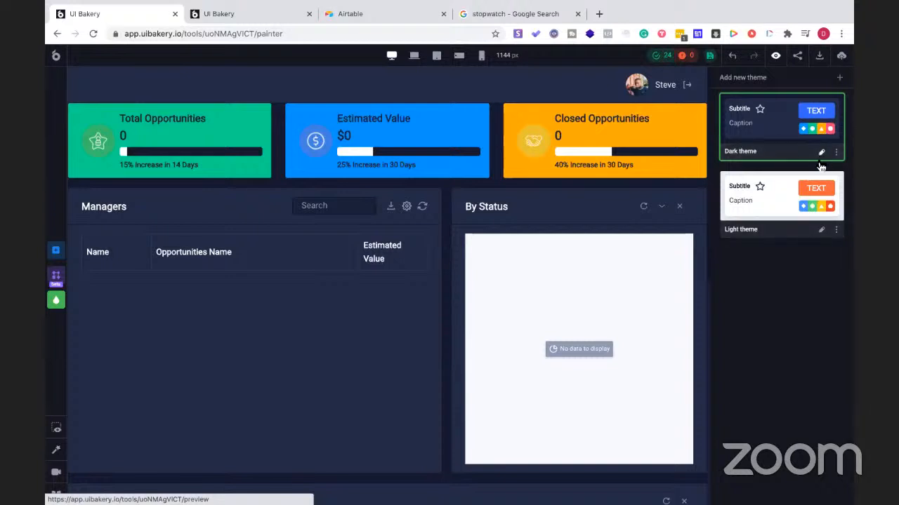
Open the Light theme for editing and shift its primary color to the darker orange-red shade #D4442B.
{"action": "left_click", "coordinate": [822, 230]}
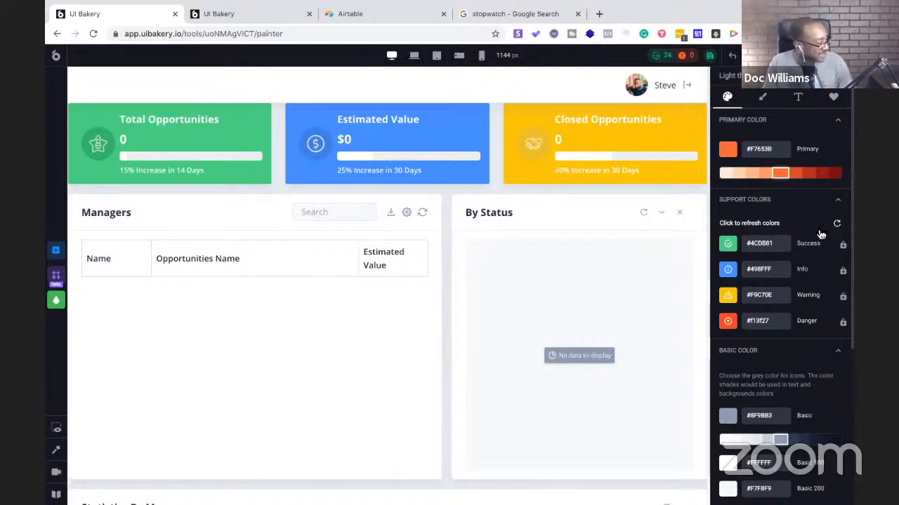
{"action": "left_click", "coordinate": [757, 128]}
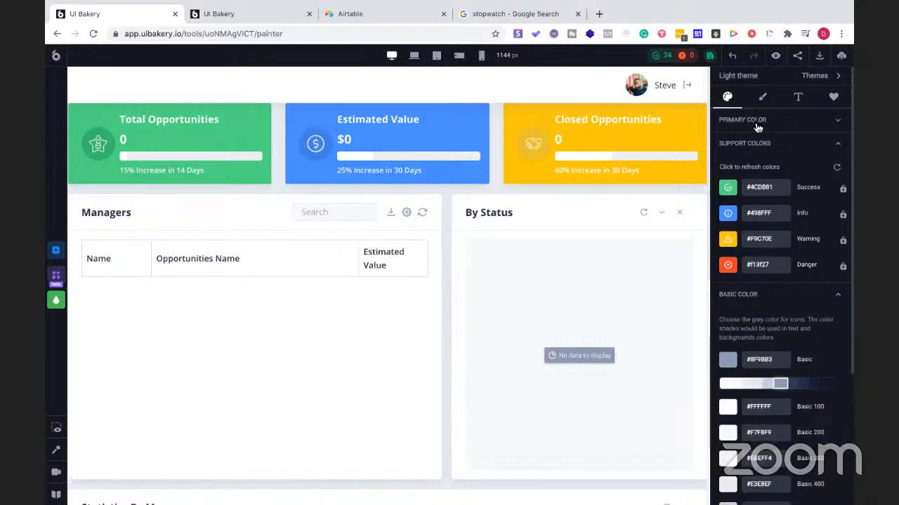
{"action": "left_click", "coordinate": [758, 128]}
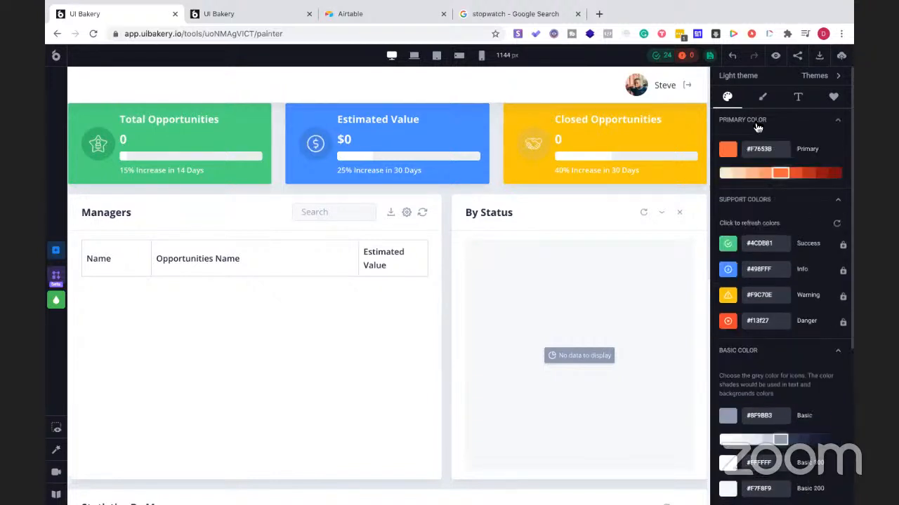
{"action": "left_click", "coordinate": [795, 176]}
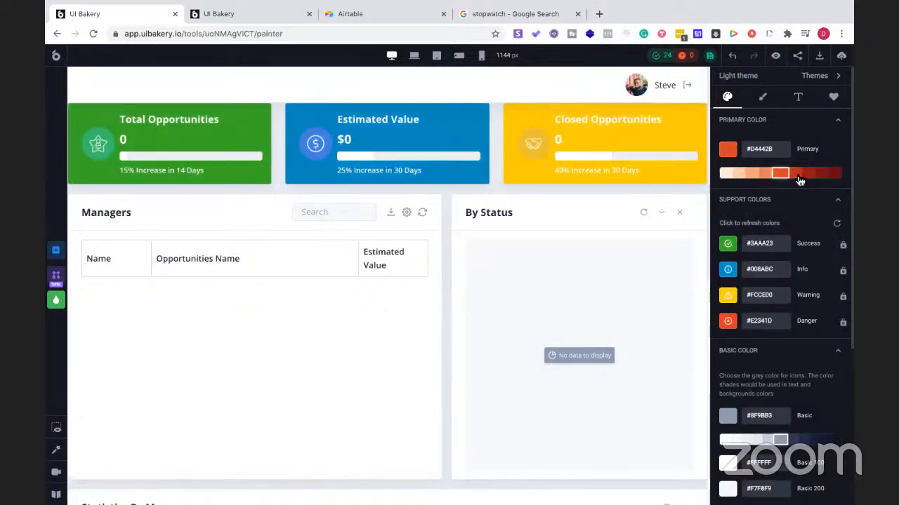
{"action": "left_click", "coordinate": [755, 125]}
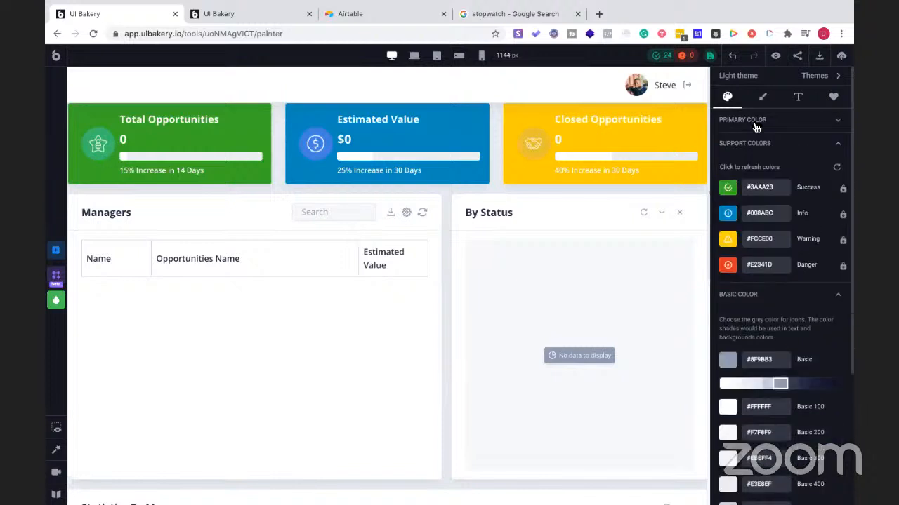
{"action": "left_click", "coordinate": [757, 127]}
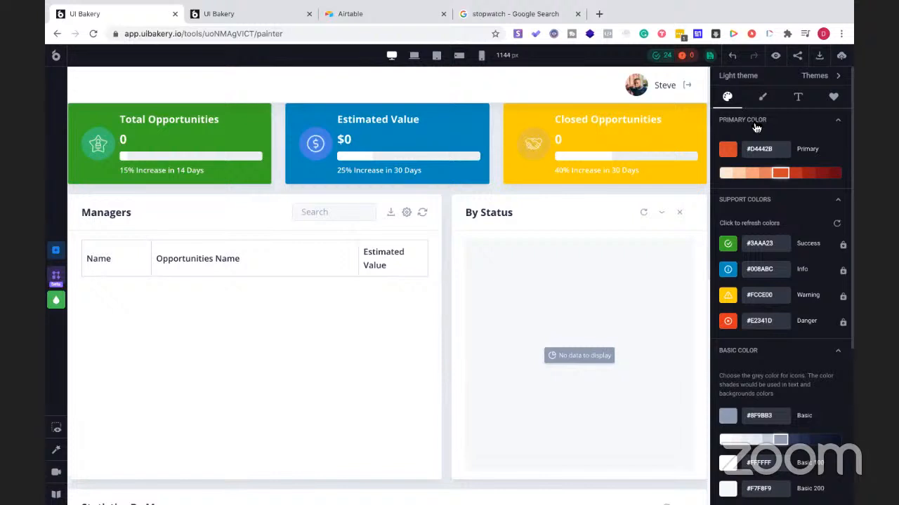
Change the Light theme's primary color to the custom blue #227BD8 and undo the change.
{"action": "left_click", "coordinate": [728, 150]}
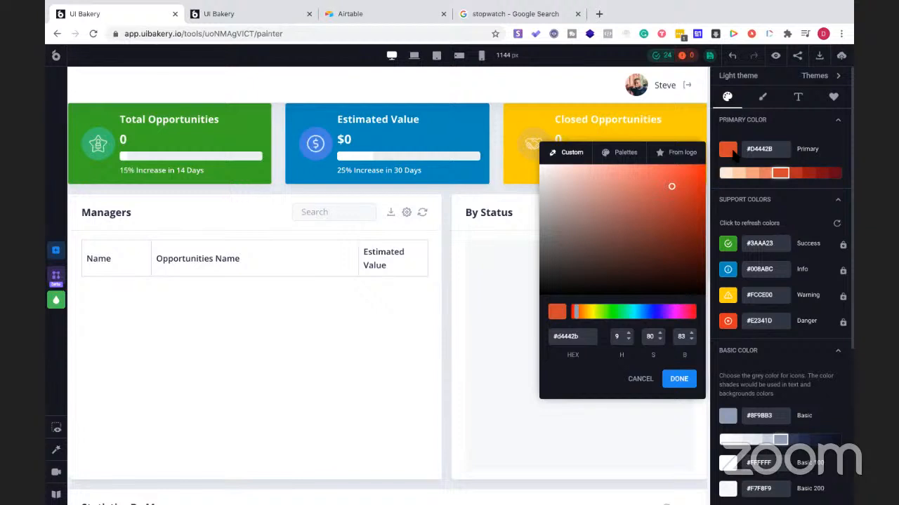
{"action": "left_click", "coordinate": [651, 313]}
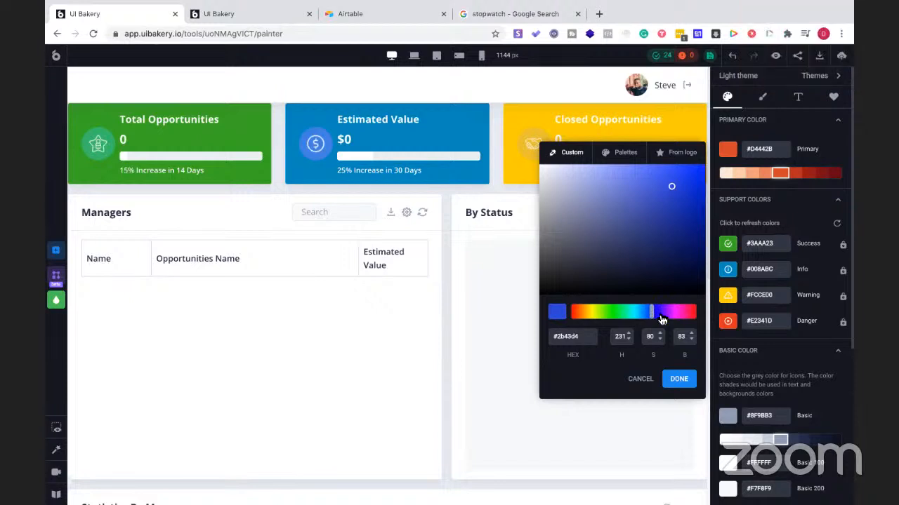
{"action": "left_click", "coordinate": [651, 314]}
{"action": "left_click", "coordinate": [644, 314]}
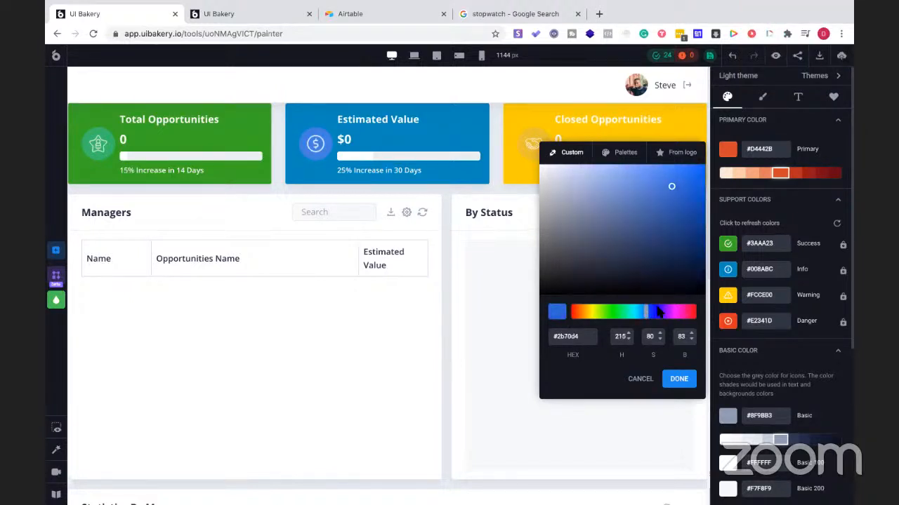
{"action": "left_click", "coordinate": [658, 313]}
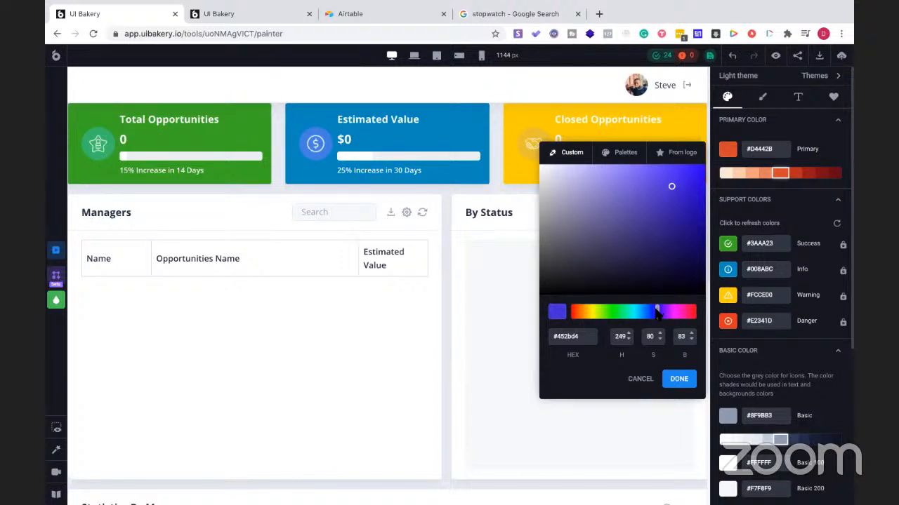
{"action": "left_click", "coordinate": [658, 216]}
{"action": "mouse_move", "coordinate": [660, 218]}
{"action": "left_mouse_down"}
{"action": "mouse_move", "coordinate": [684, 214]}
{"action": "mouse_move", "coordinate": [690, 173]}
{"action": "mouse_move", "coordinate": [670, 217]}
{"action": "mouse_move", "coordinate": [656, 206]}
{"action": "mouse_move", "coordinate": [646, 222]}
{"action": "left_mouse_up"}
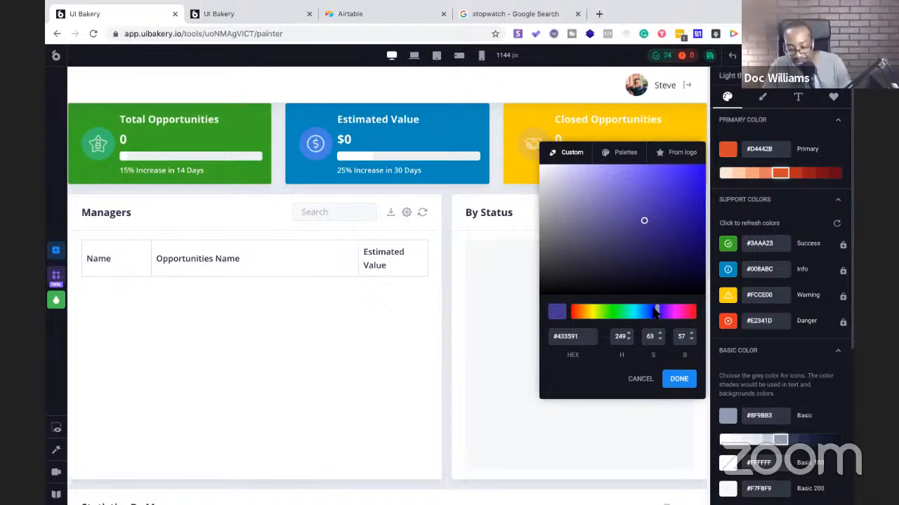
{"action": "left_click_drag", "start_coordinate": [656, 311], "coordinate": [645, 311]}
{"action": "left_click", "coordinate": [644, 219]}
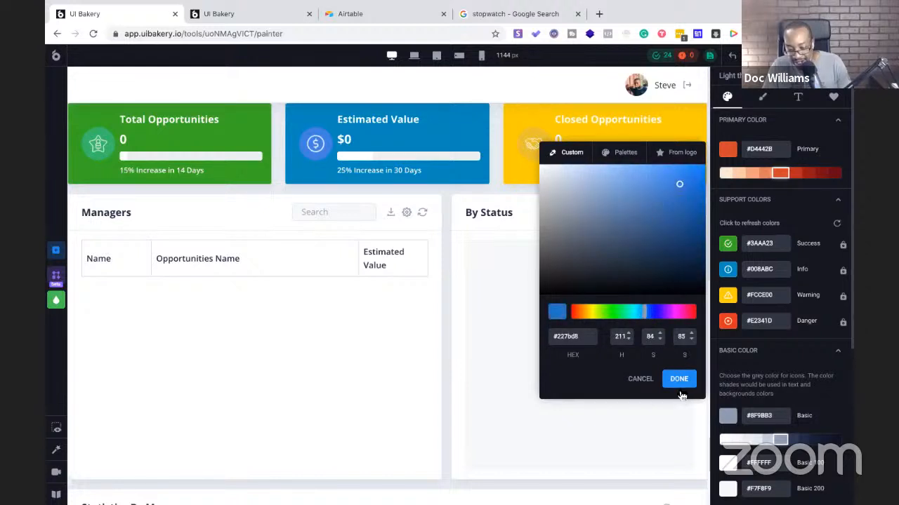
{"action": "left_click", "coordinate": [679, 378]}
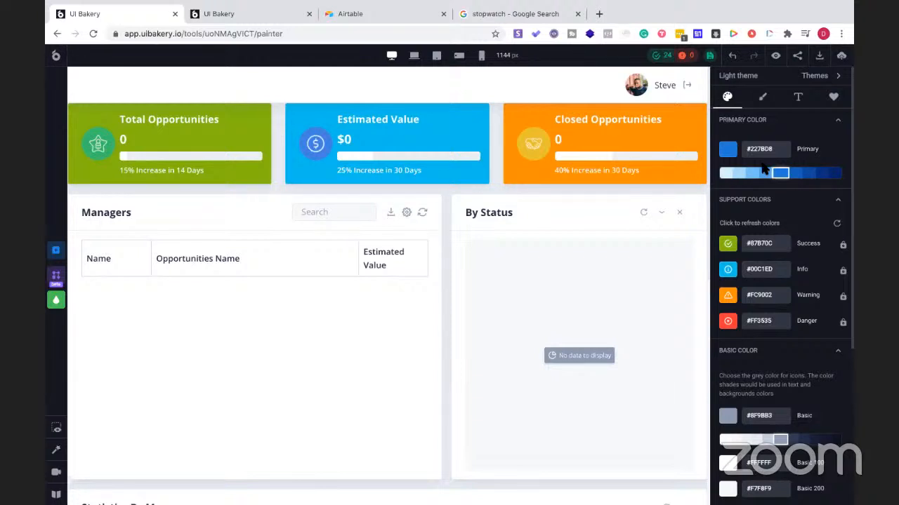
{"action": "left_click", "coordinate": [735, 57]}
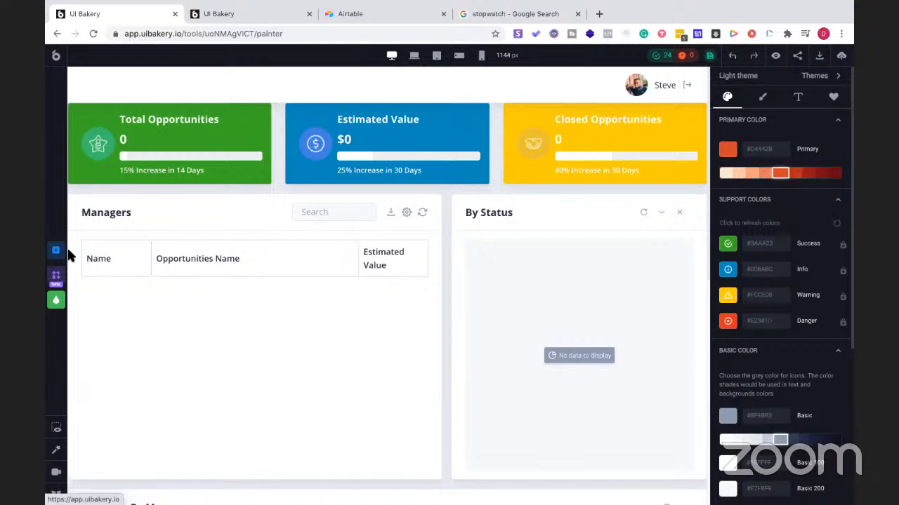
Review the data actions "load opportunities", "calculate opportunities value" and "calculate closed opportunities", including their request and code setups.
{"action": "left_click", "coordinate": [56, 276]}
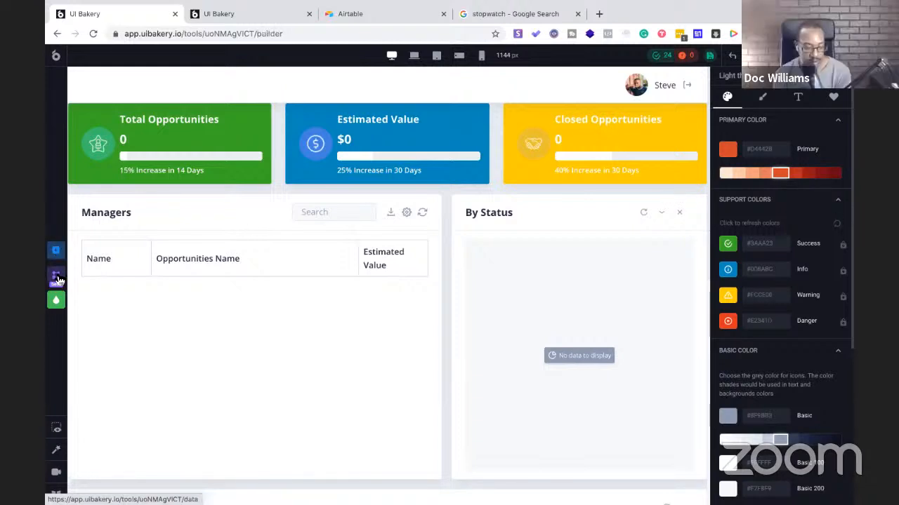
{"action": "left_click", "coordinate": [57, 253]}
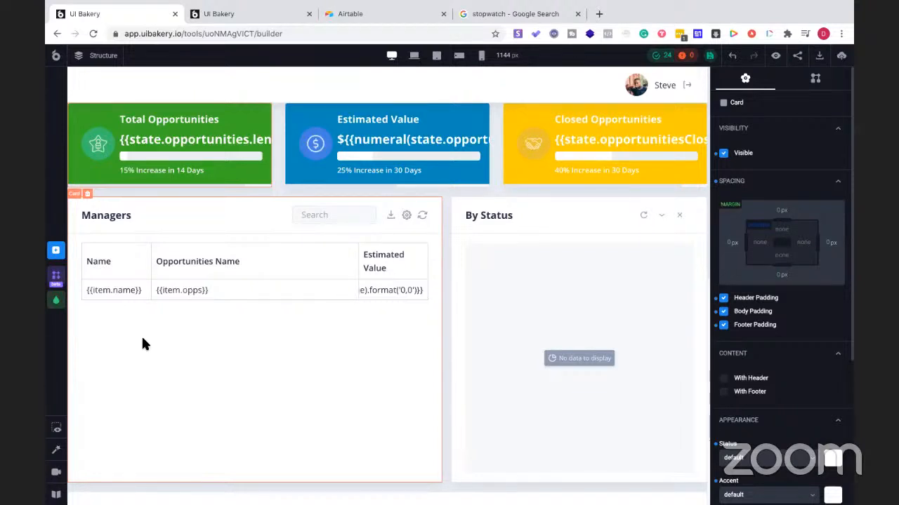
{"action": "left_click", "coordinate": [57, 280]}
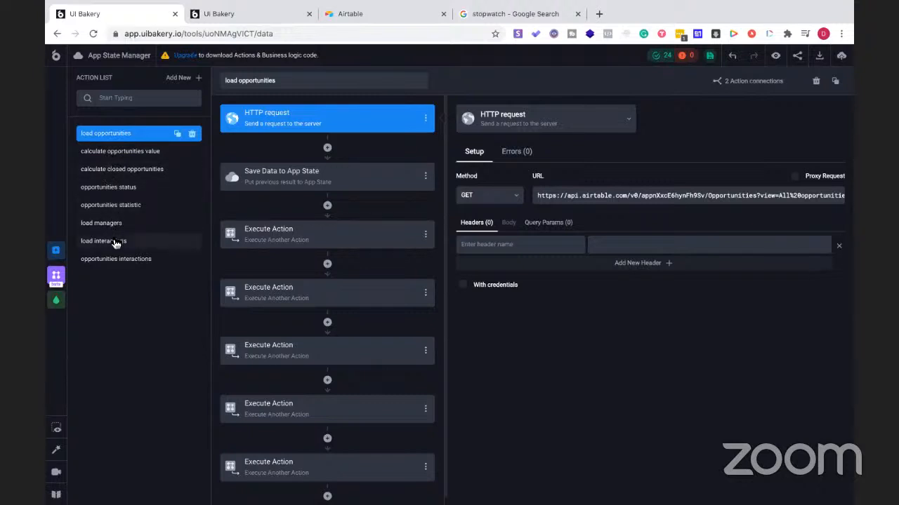
{"action": "left_click", "coordinate": [133, 150]}
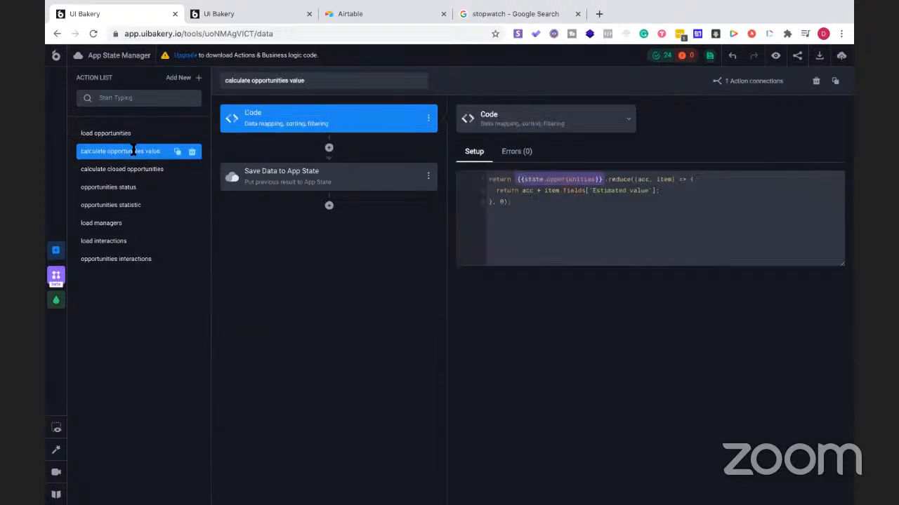
{"action": "left_click", "coordinate": [132, 168]}
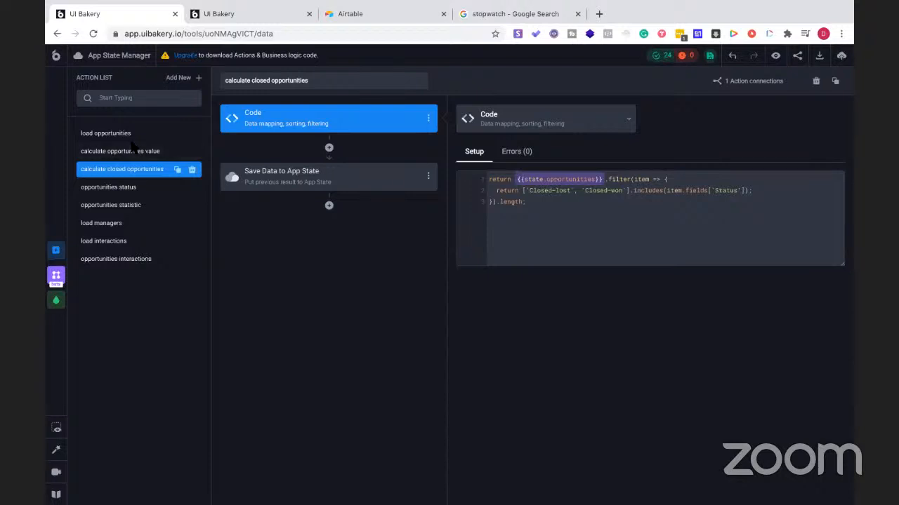
{"action": "left_click", "coordinate": [130, 136]}
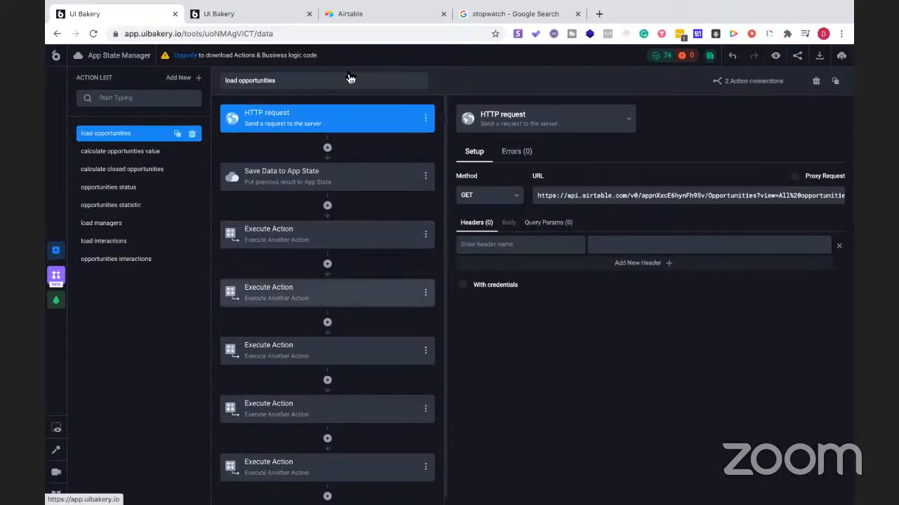
Review the chain of steps in the "load opportunities" action and the method options of its HTTP request.
{"action": "scroll", "coordinate": [309, 291], "scroll_direction": "down", "scroll_amount": 1}
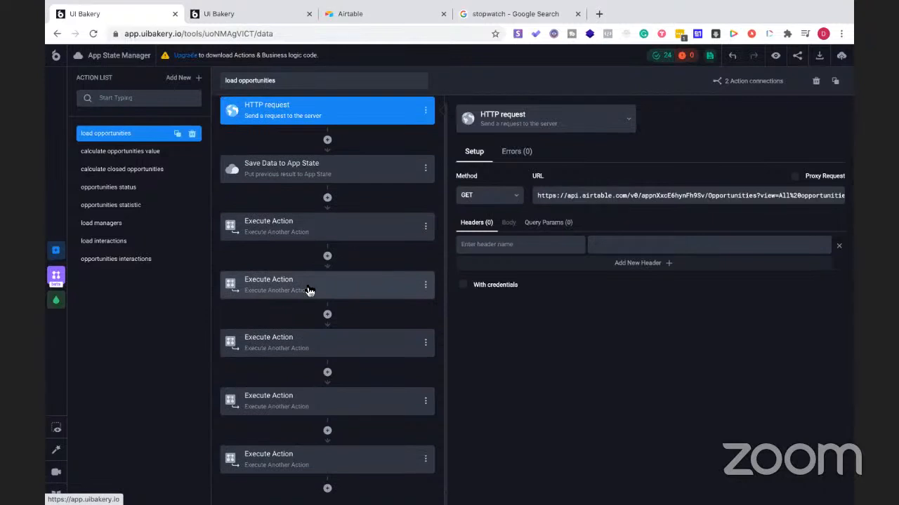
{"action": "scroll", "coordinate": [309, 292], "scroll_direction": "up", "scroll_amount": 1}
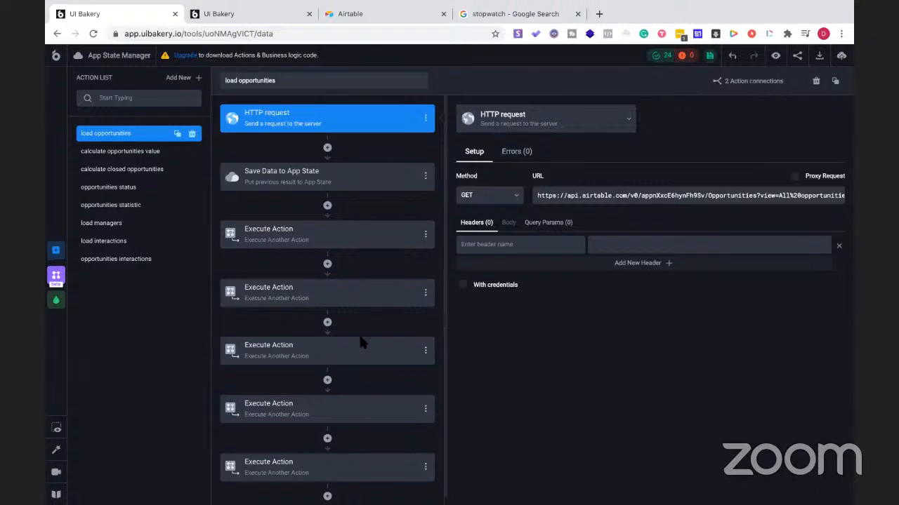
{"action": "scroll", "coordinate": [360, 338], "scroll_direction": "down", "scroll_amount": 1}
{"action": "scroll", "coordinate": [360, 342], "scroll_direction": "up", "scroll_amount": 1}
{"action": "left_click", "coordinate": [485, 196]}
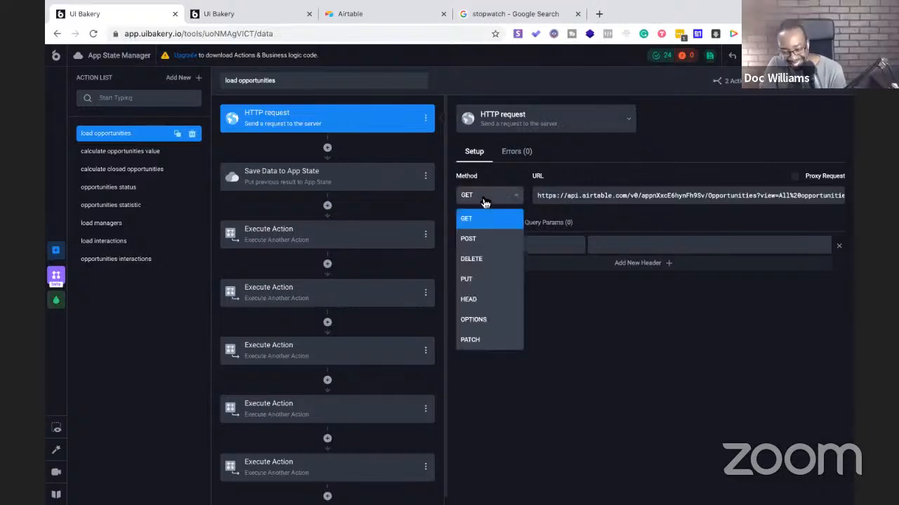
{"action": "left_click", "coordinate": [485, 203]}
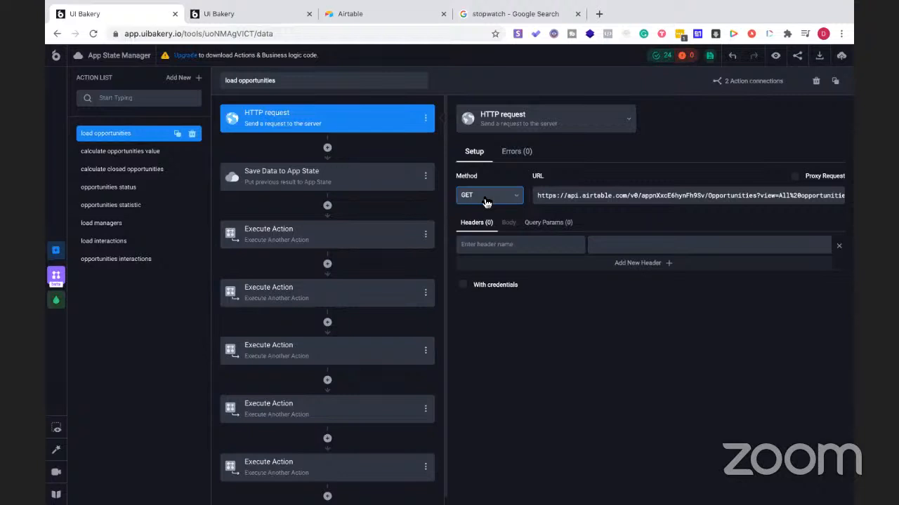
Copy the HTTP request's Airtable URL, open it in a new browser tab, and return to the UI Bakery data actions.
{"action": "left_click", "coordinate": [541, 197]}
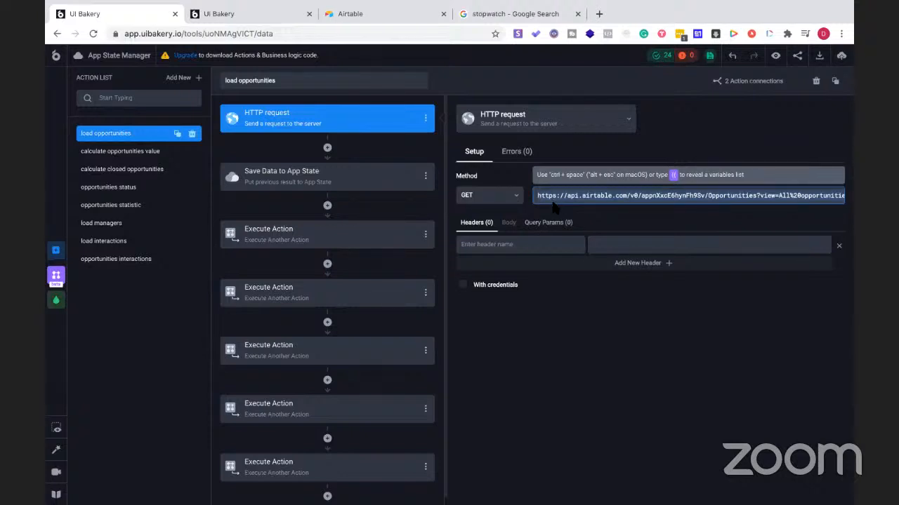
{"action": "left_click", "coordinate": [599, 14]}
{"action": "key", "text": "ctrl+v"}
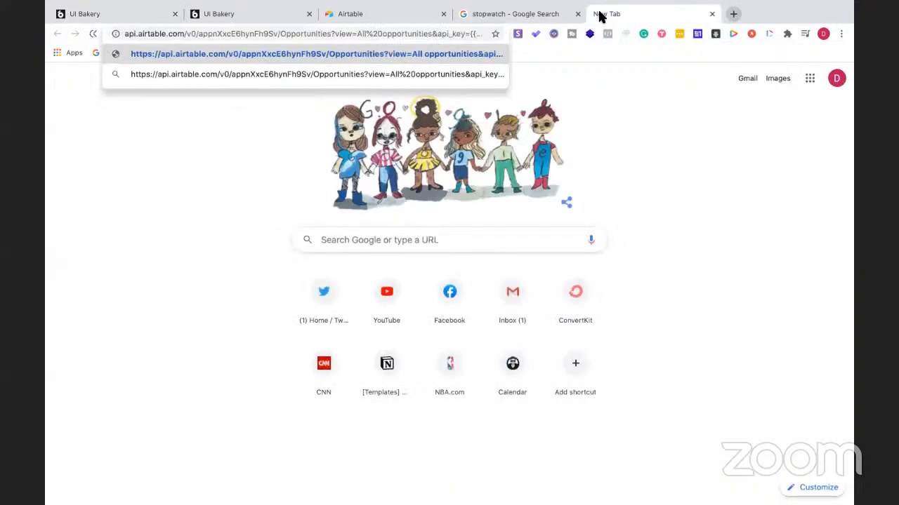
{"action": "key", "text": "Return"}
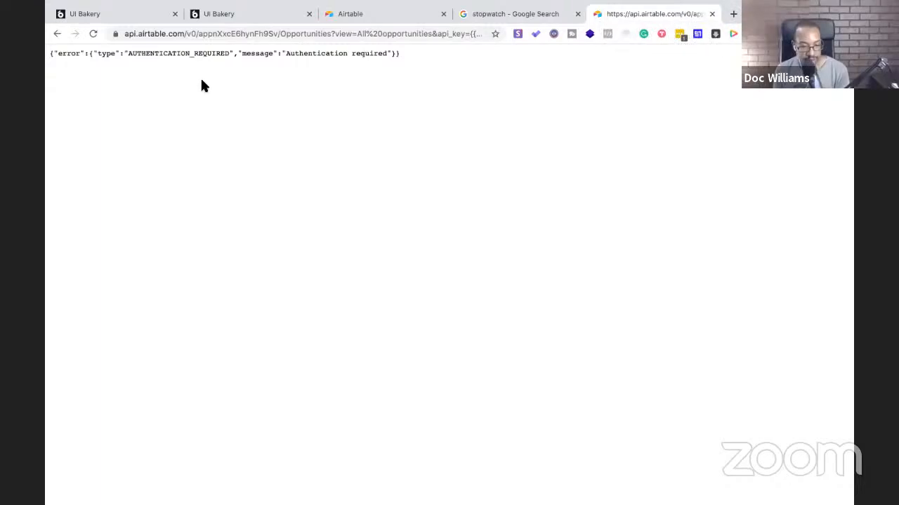
{"action": "left_click", "coordinate": [137, 14]}
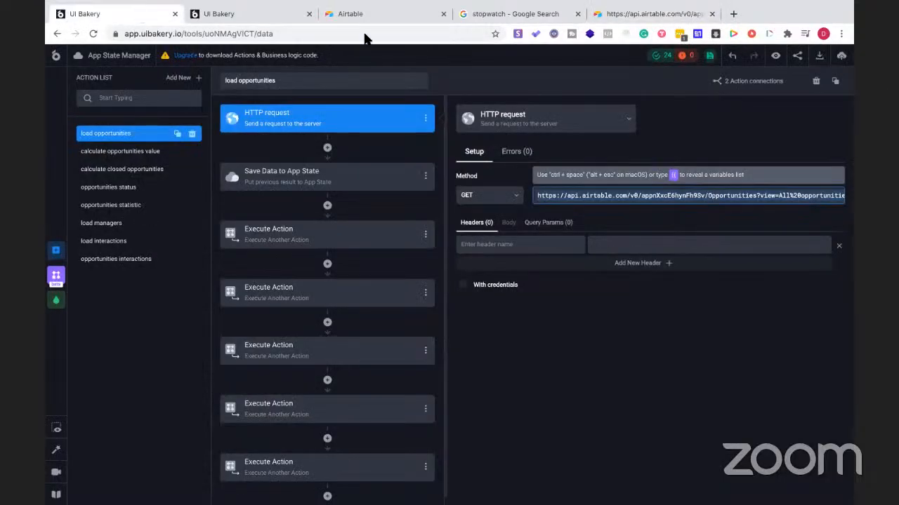
Check the HTTP request's method options again and inspect the variable and value of the Save Data to App State step.
{"action": "left_click", "coordinate": [505, 179]}
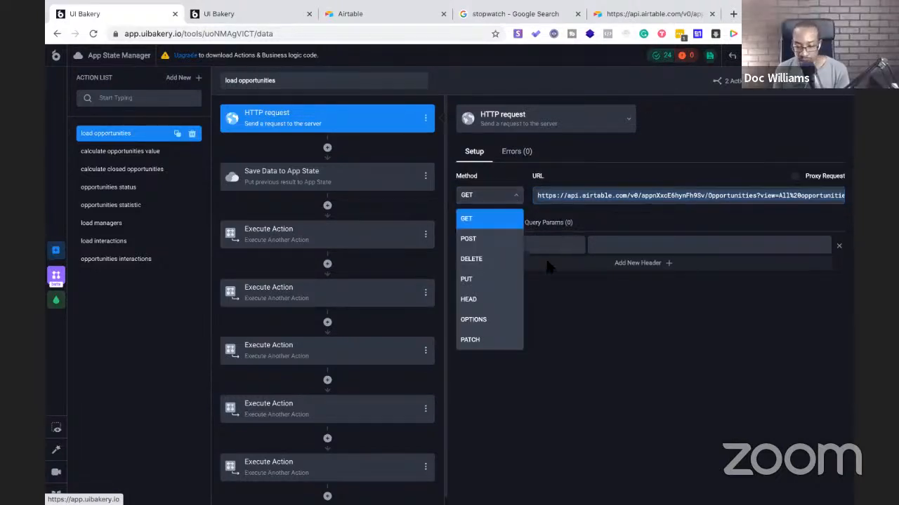
{"action": "left_click", "coordinate": [572, 287]}
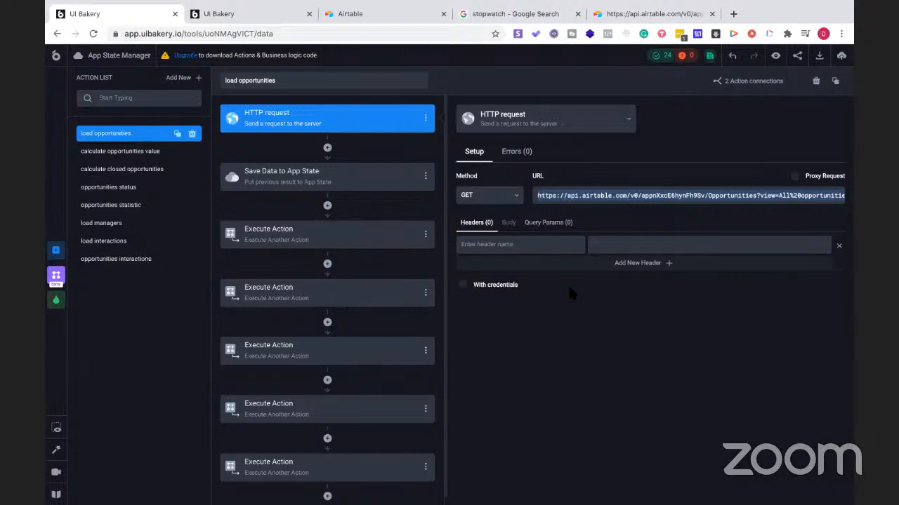
{"action": "left_click", "coordinate": [353, 176]}
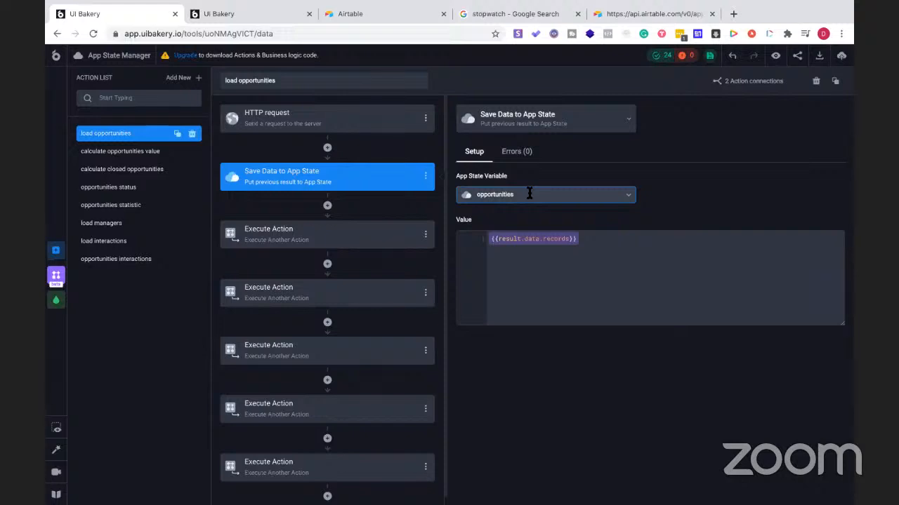
{"action": "left_click", "coordinate": [528, 238]}
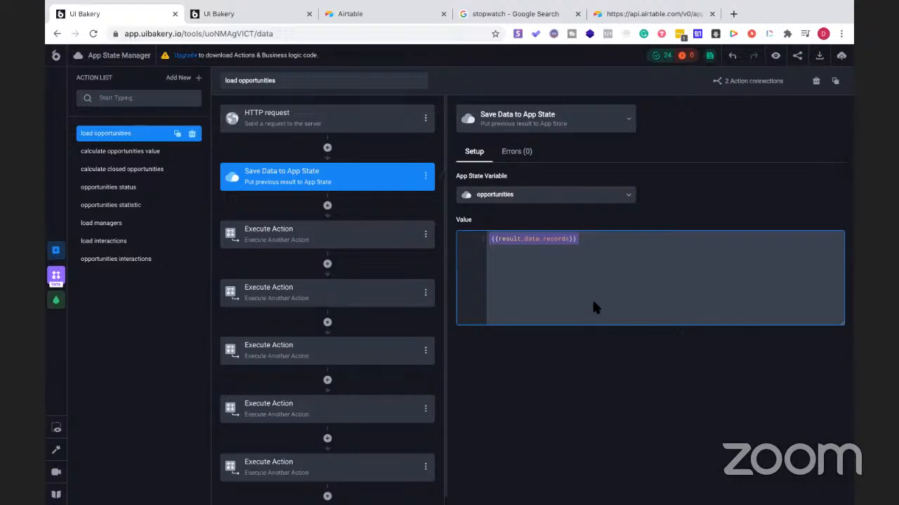
{"action": "left_click", "coordinate": [477, 172]}
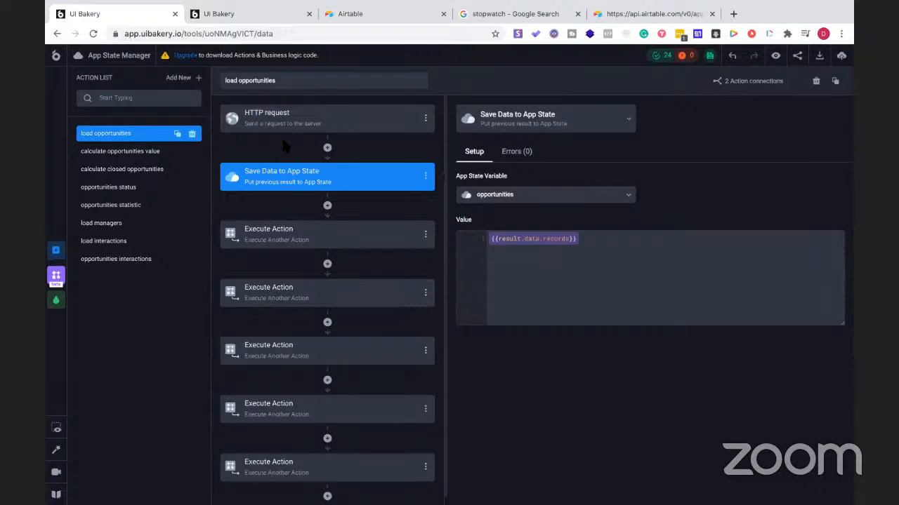
Inspect the API_TOKEN and "opportunities" variables in the App State Manager, including the available types for "opportunities".
{"action": "left_click", "coordinate": [108, 58]}
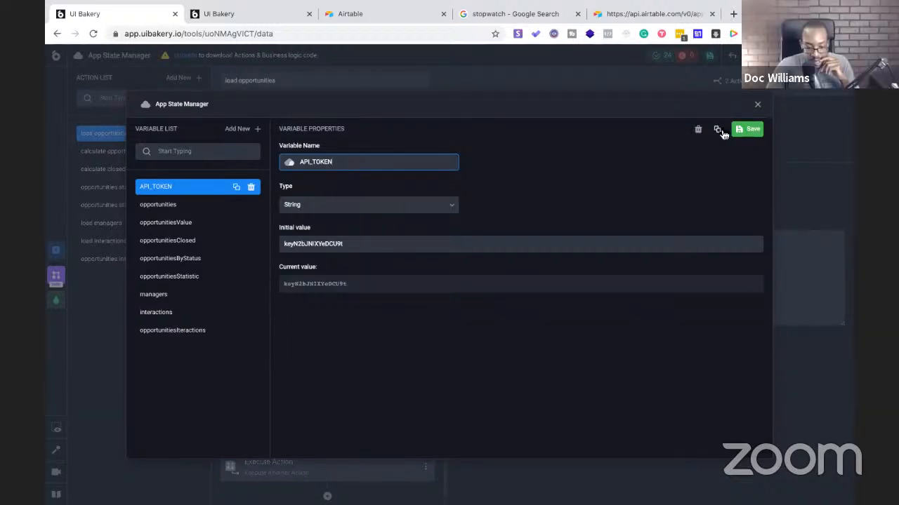
{"action": "left_click", "coordinate": [757, 105]}
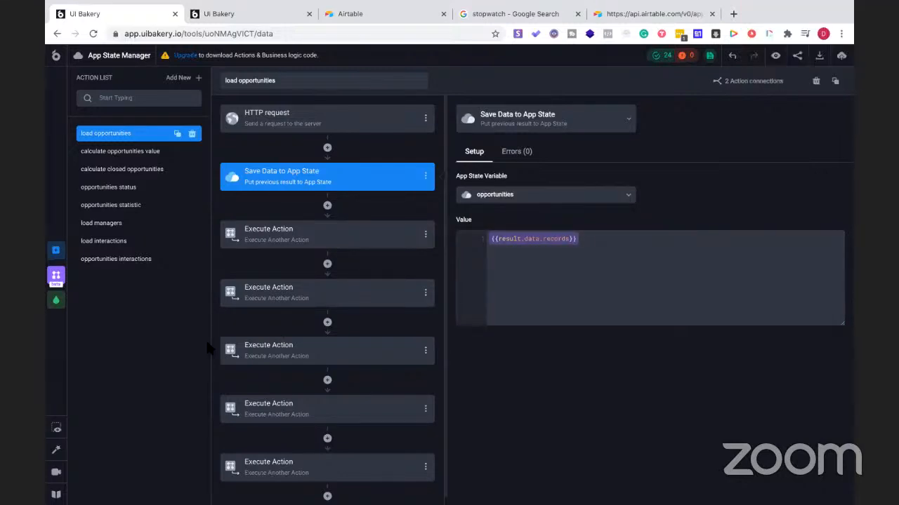
{"action": "left_click", "coordinate": [116, 63]}
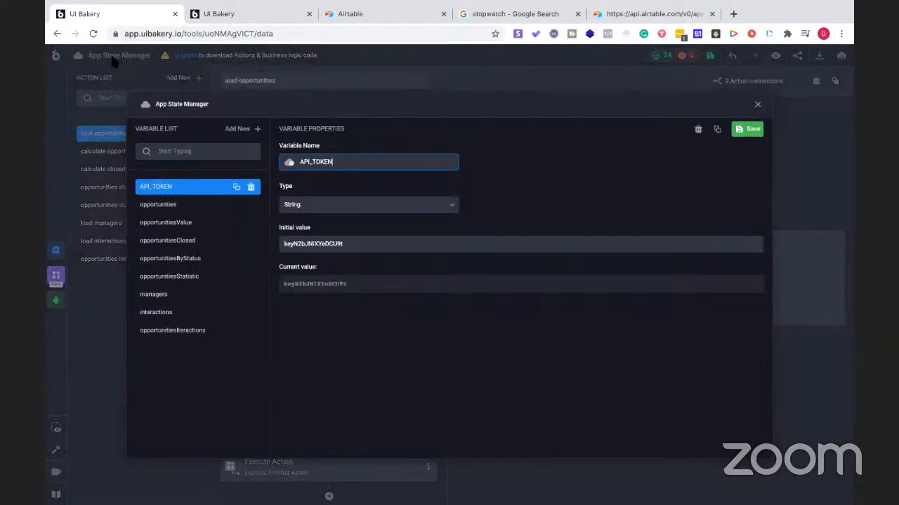
{"action": "left_click", "coordinate": [194, 208]}
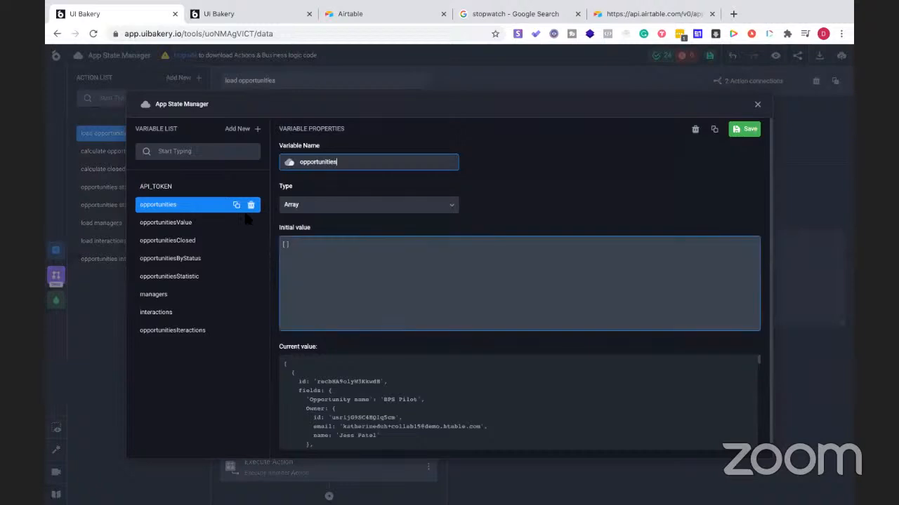
{"action": "scroll", "coordinate": [421, 281], "scroll_direction": "down", "scroll_amount": 2}
{"action": "scroll", "coordinate": [247, 217], "scroll_direction": "up", "scroll_amount": 2}
{"action": "scroll", "coordinate": [395, 290], "scroll_direction": "down", "scroll_amount": 2}
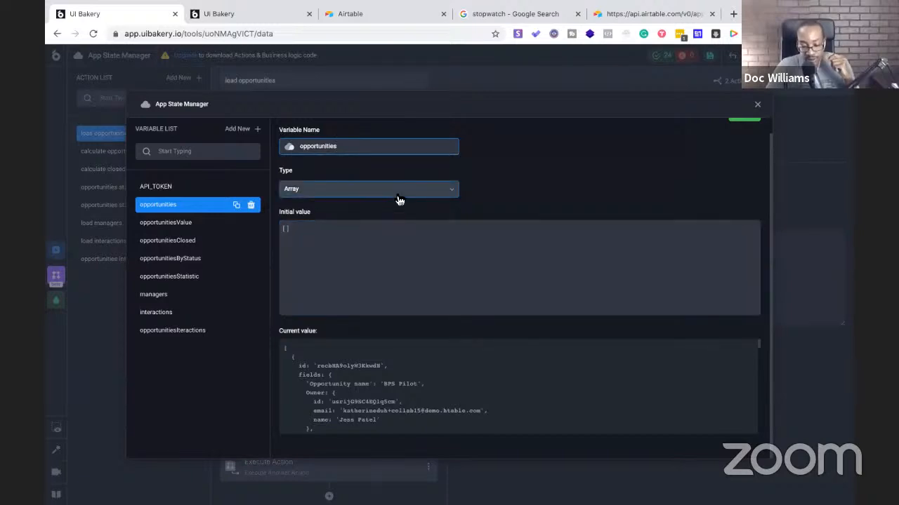
{"action": "left_click", "coordinate": [397, 200]}
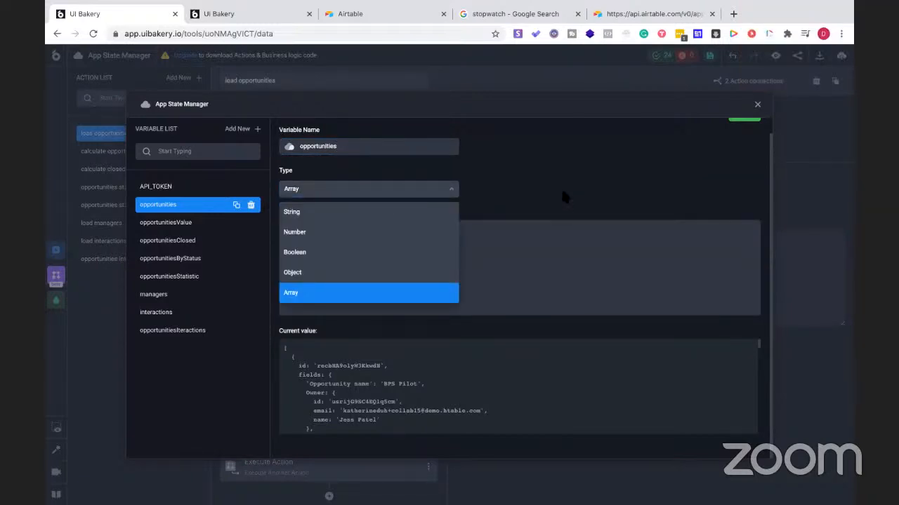
{"action": "left_click", "coordinate": [528, 192]}
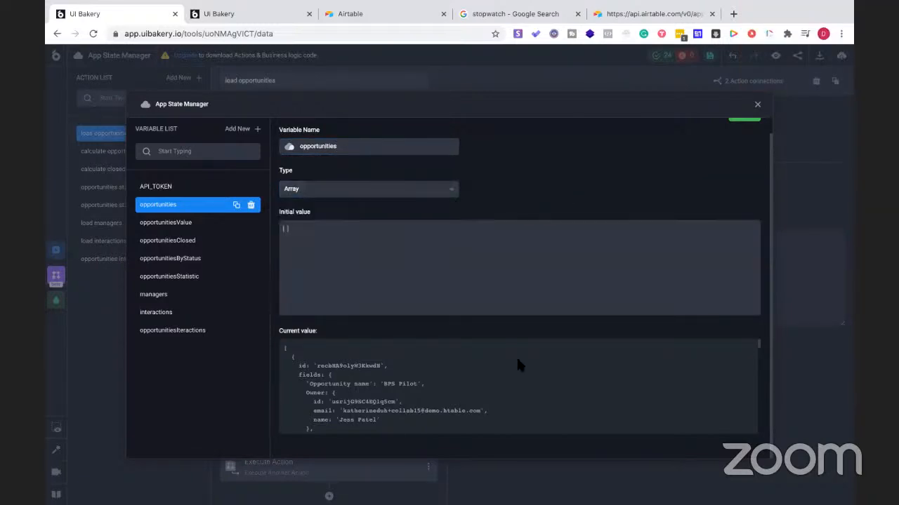
Read through the current value of the "opportunities" variable and close the App State Manager.
{"action": "scroll", "coordinate": [516, 355], "scroll_direction": "down", "scroll_amount": 3}
{"action": "scroll", "coordinate": [496, 365], "scroll_direction": "up", "scroll_amount": 3}
{"action": "scroll", "coordinate": [442, 377], "scroll_direction": "down", "scroll_amount": 1}
{"action": "scroll", "coordinate": [441, 371], "scroll_direction": "down", "scroll_amount": 5}
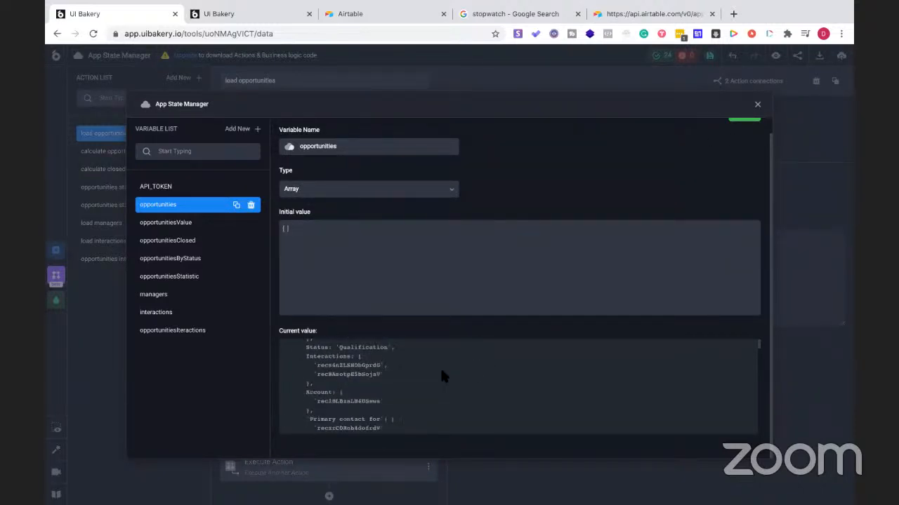
{"action": "scroll", "coordinate": [437, 365], "scroll_direction": "down", "scroll_amount": 3}
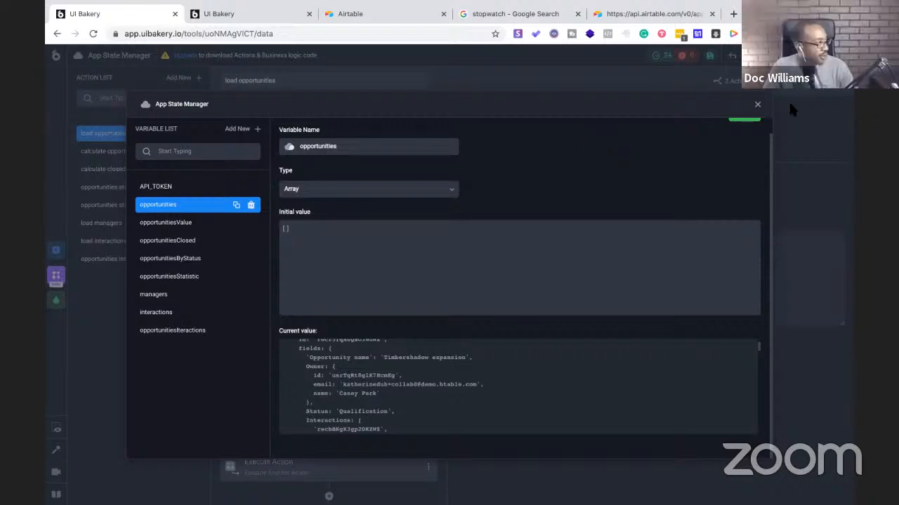
{"action": "left_click", "coordinate": [756, 106]}
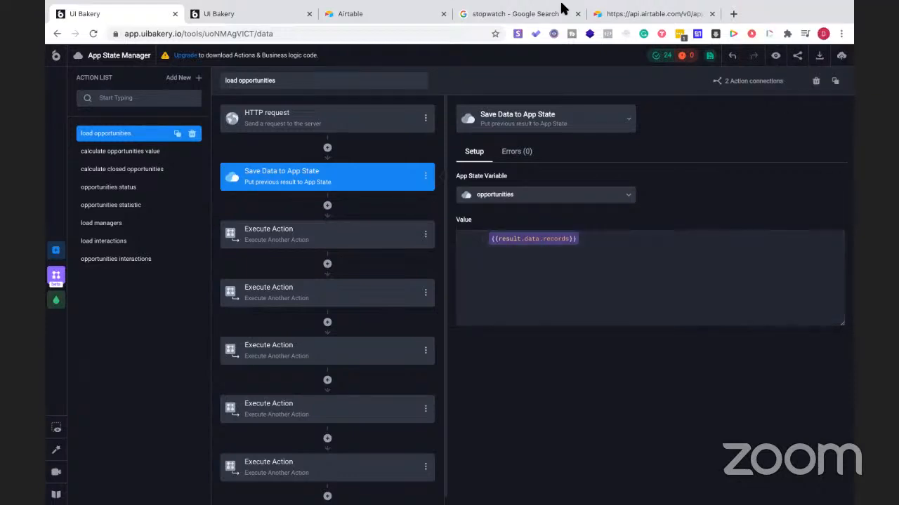
Stop the running Google stopwatch and return to the "load opportunities" action in UI Bakery.
{"action": "left_click", "coordinate": [503, 15]}
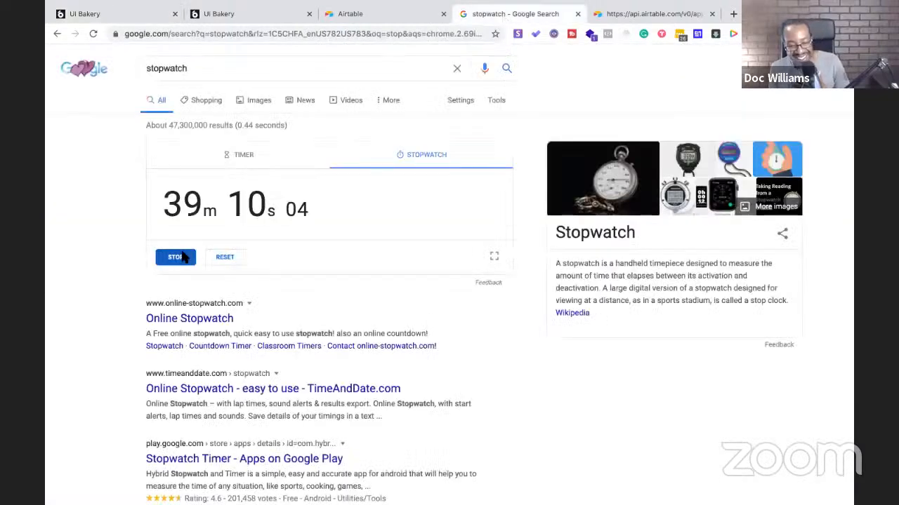
{"action": "left_click", "coordinate": [181, 257]}
{"action": "left_click", "coordinate": [181, 258]}
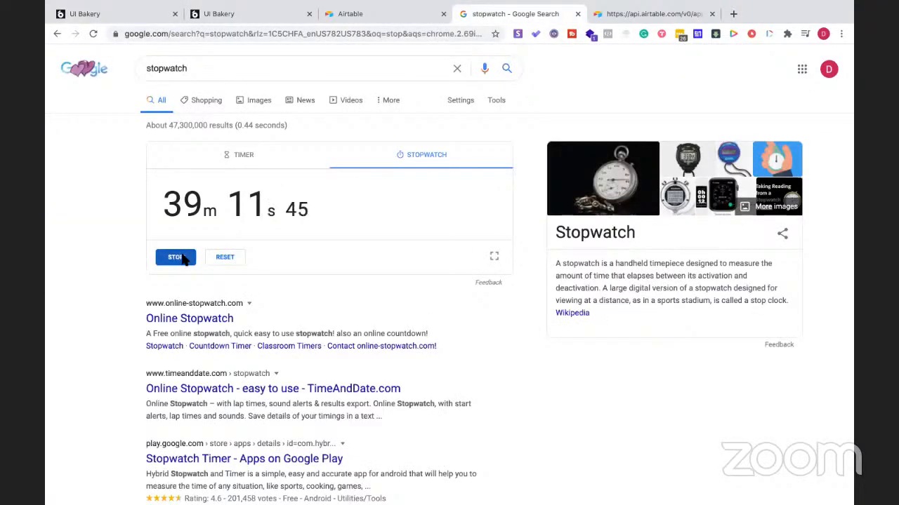
{"action": "left_click", "coordinate": [181, 257]}
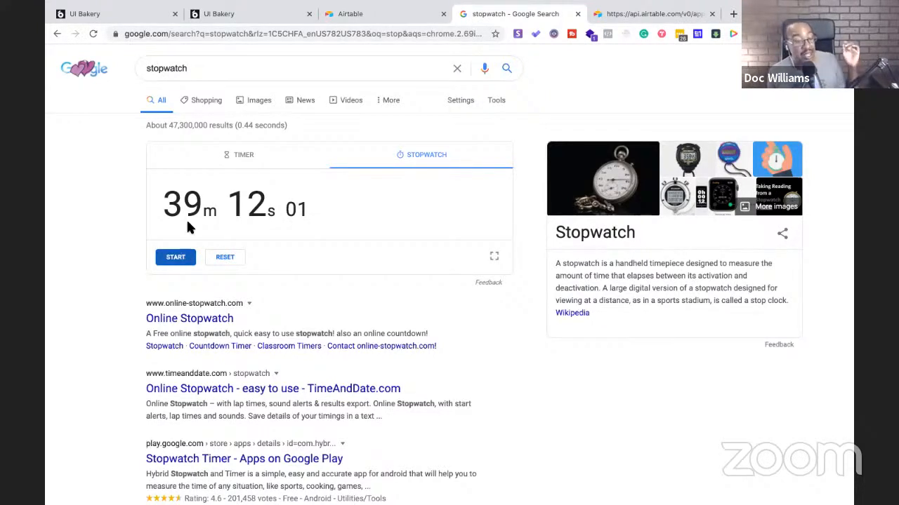
{"action": "left_click", "coordinate": [137, 21]}
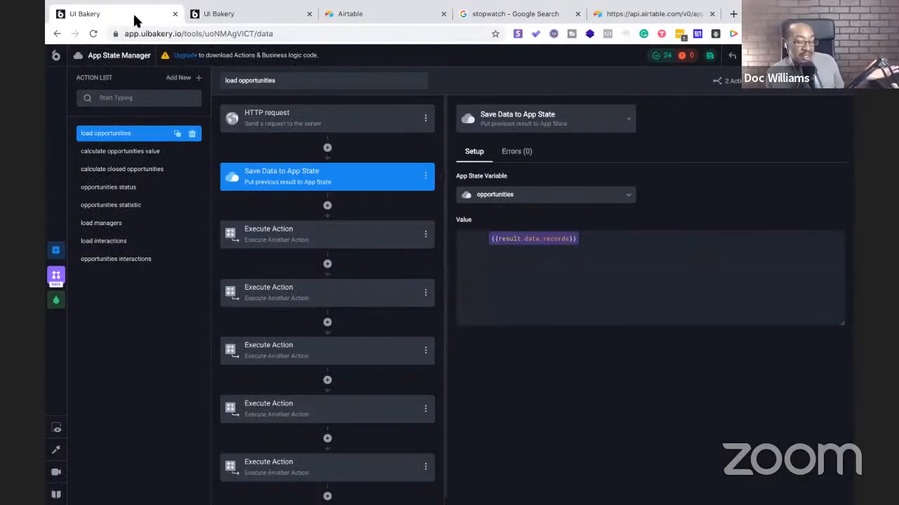
{"action": "left_click", "coordinate": [127, 103]}
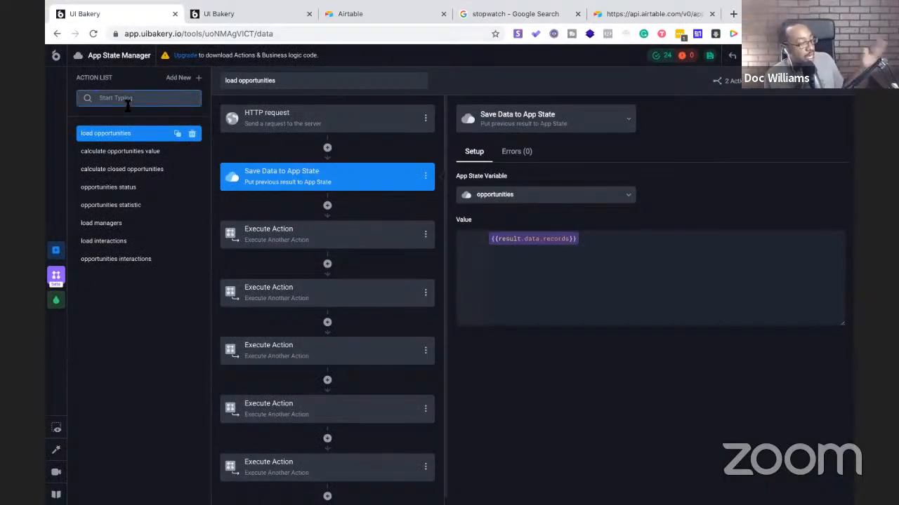